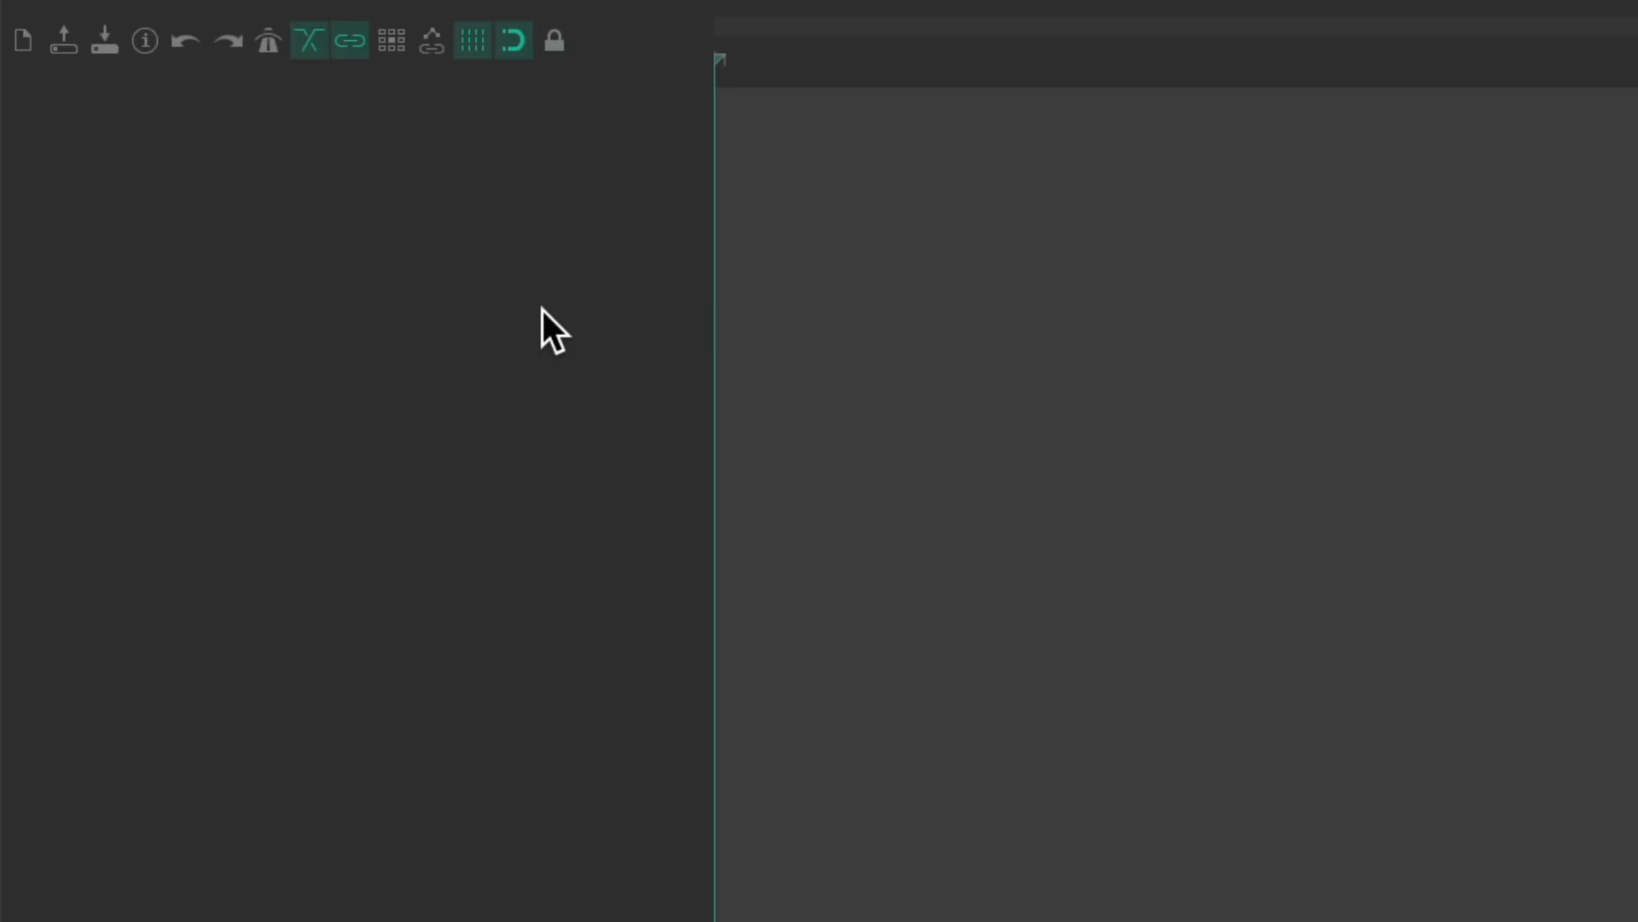
Step: Add a new track and name it Drums
{"action": "double_click", "coordinate": [358, 204]}
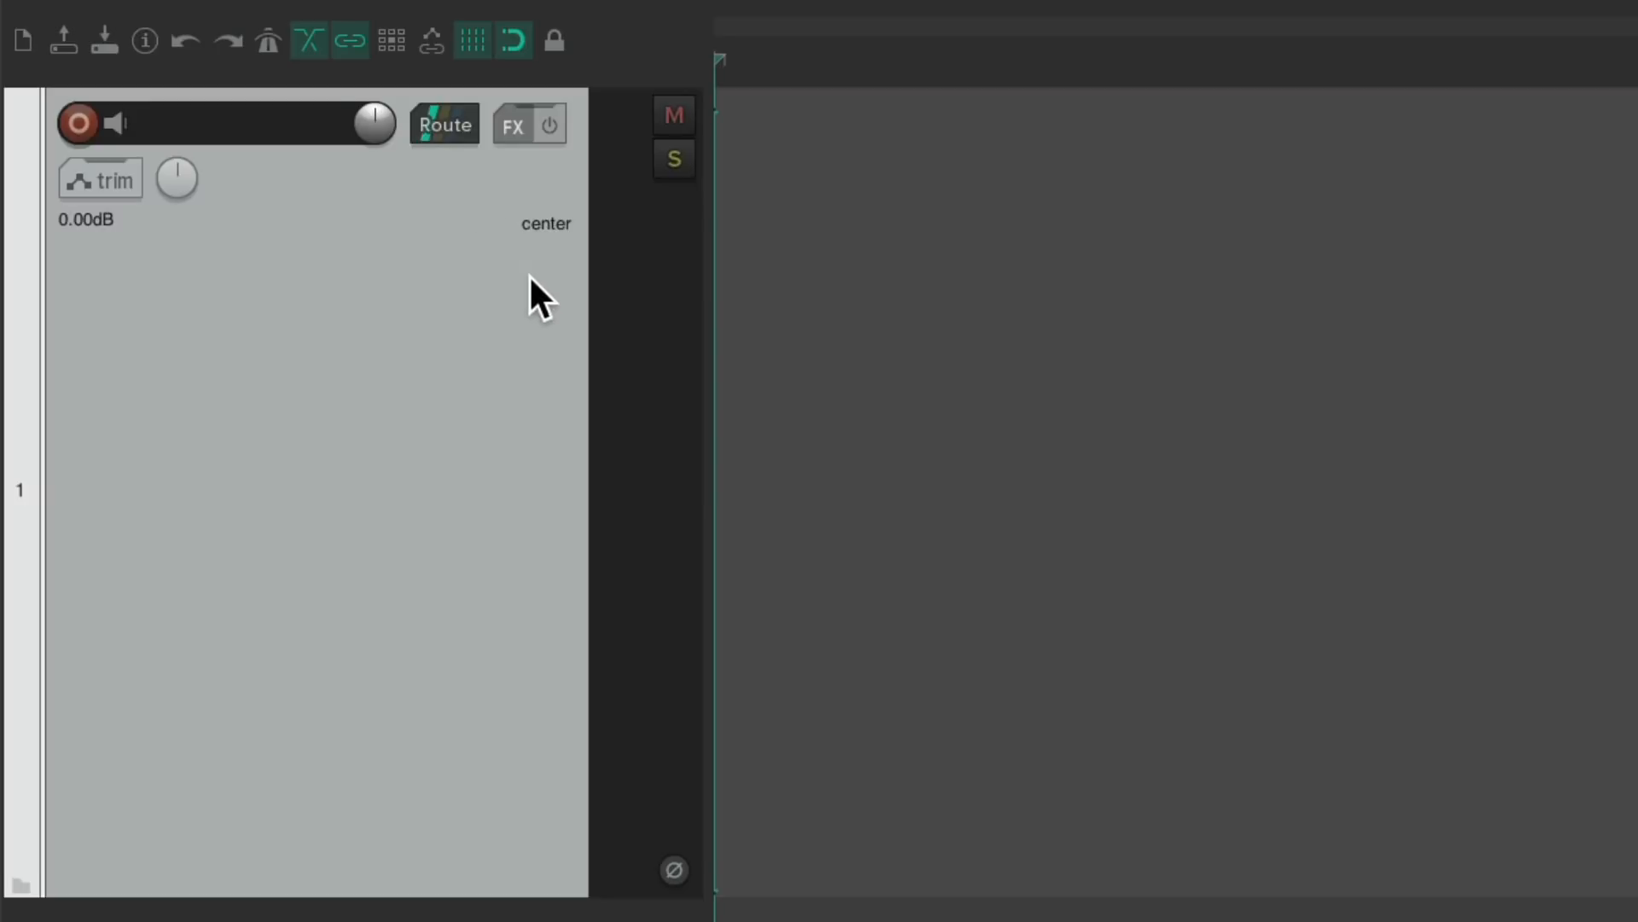
{"action": "double_click", "coordinate": [277, 120]}
{"action": "type", "text": "Drums"}
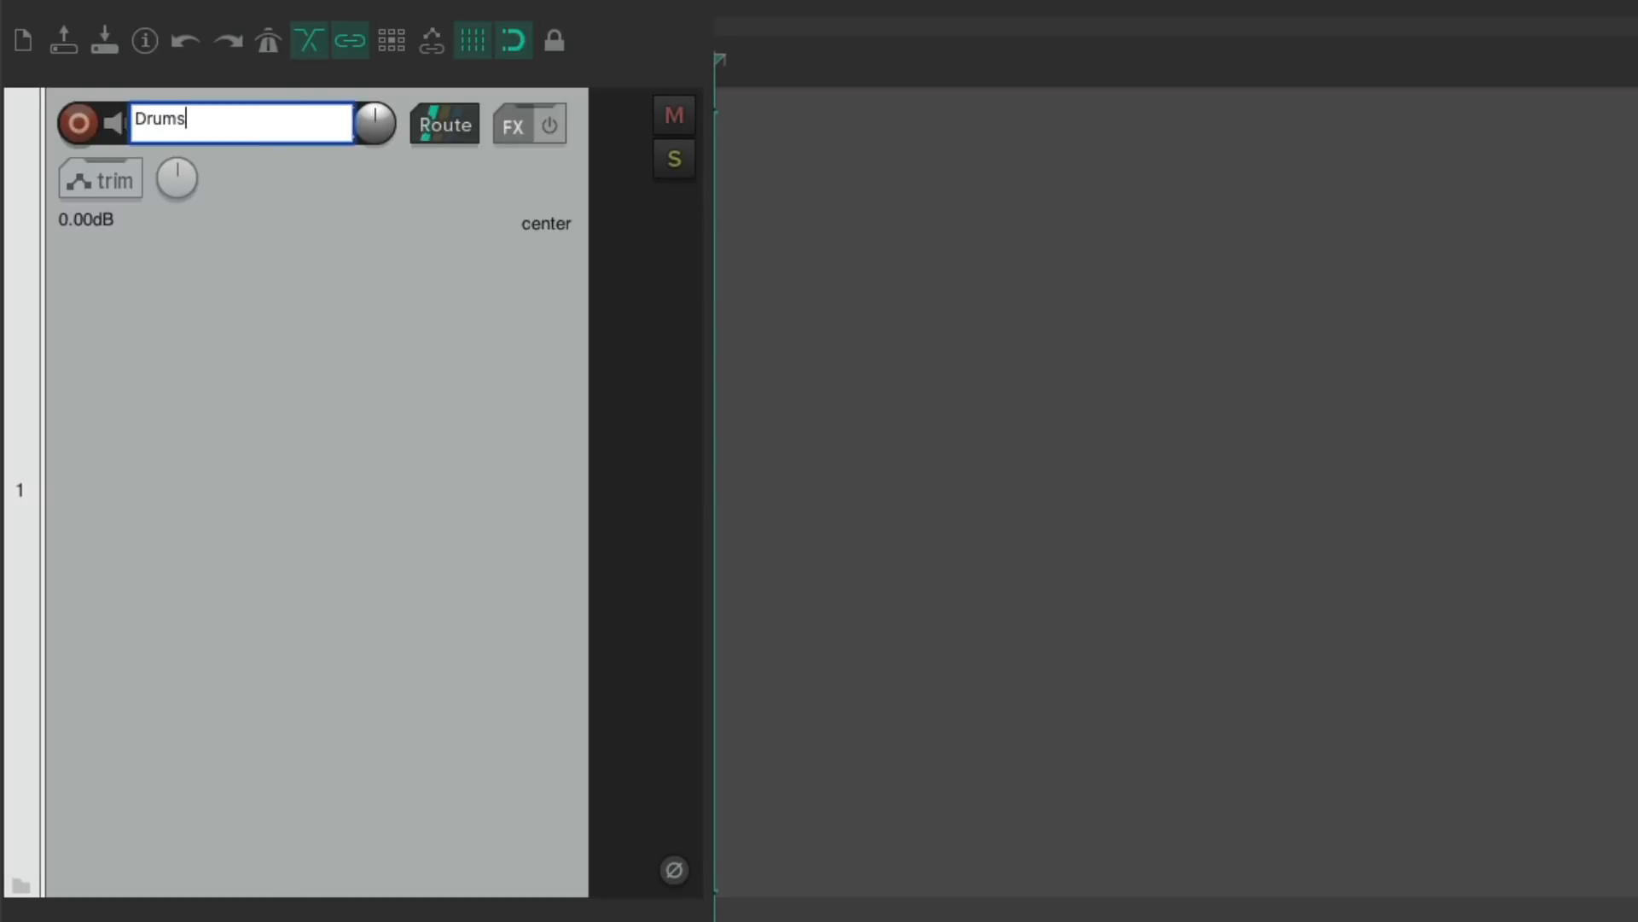
{"action": "key", "text": "Return"}
Step: Arm the Drums track for recording and set its input to all channels of the USB MIDI Keyboard
{"action": "left_click", "coordinate": [78, 124]}
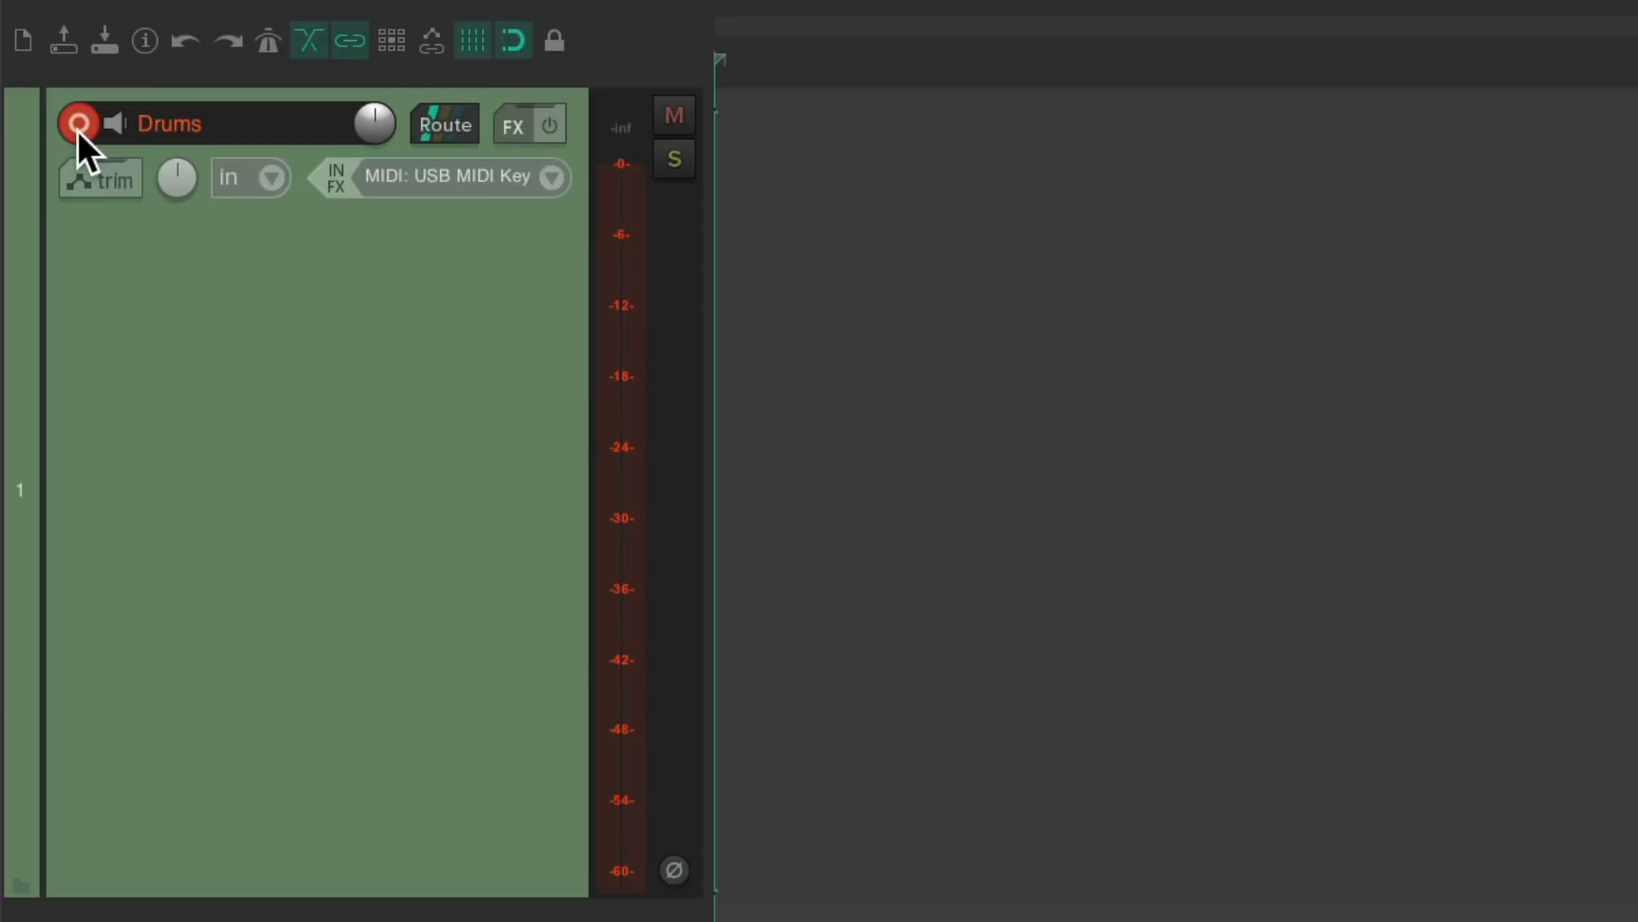
{"action": "left_click", "coordinate": [553, 177]}
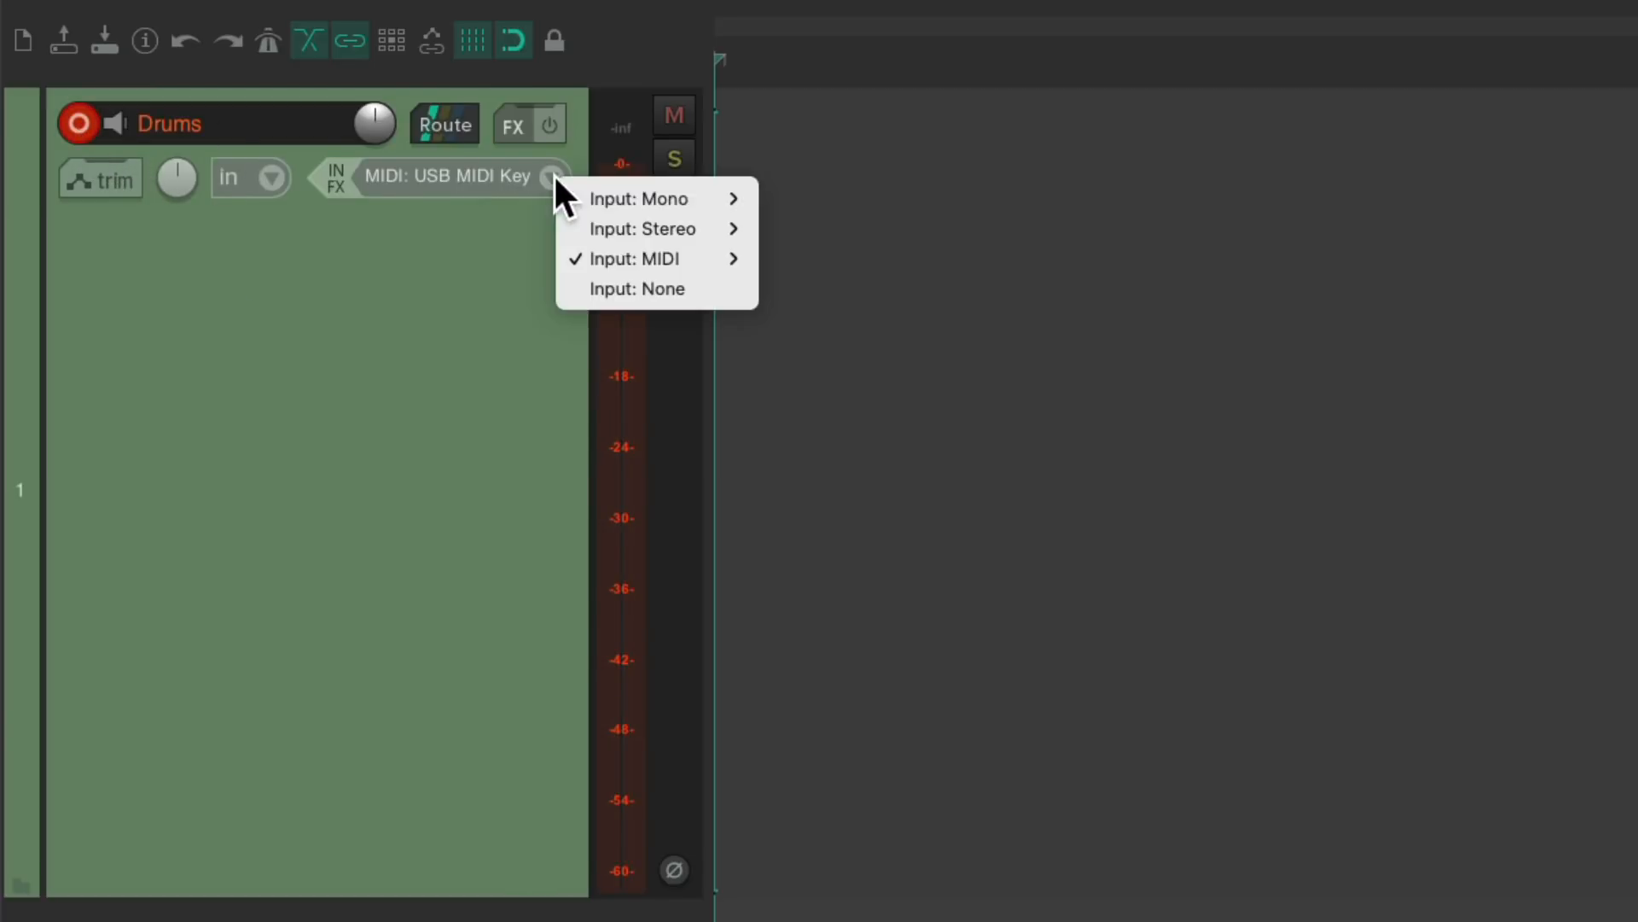
{"action": "mouse_move", "coordinate": [572, 256]}
{"action": "mouse_move", "coordinate": [815, 260]}
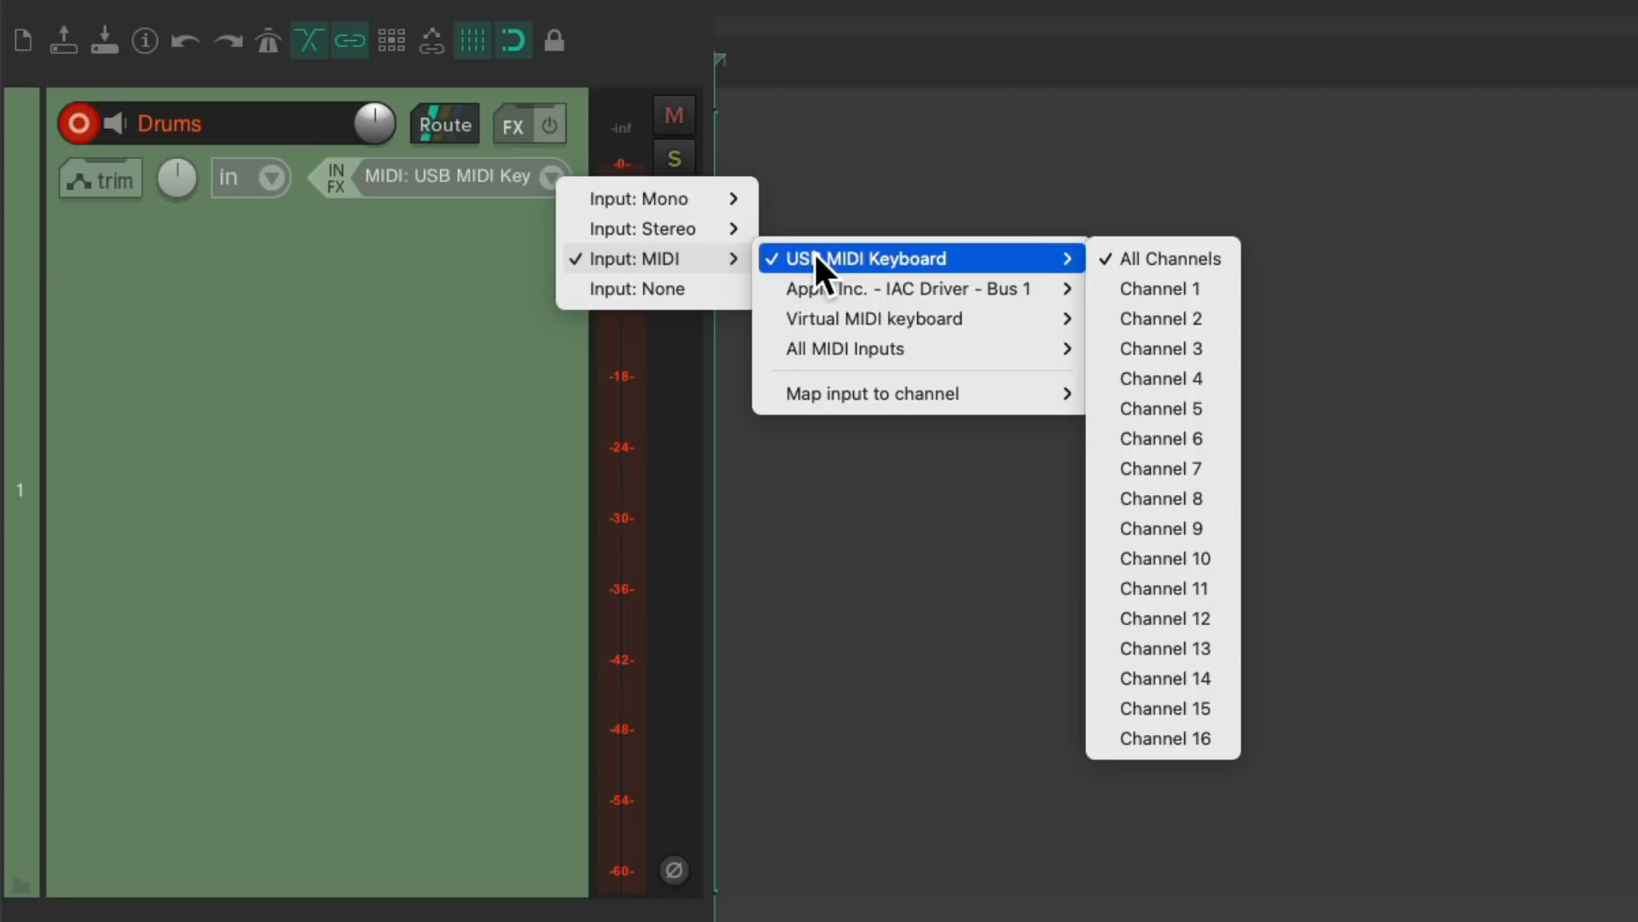
{"action": "left_click", "coordinate": [1092, 260]}
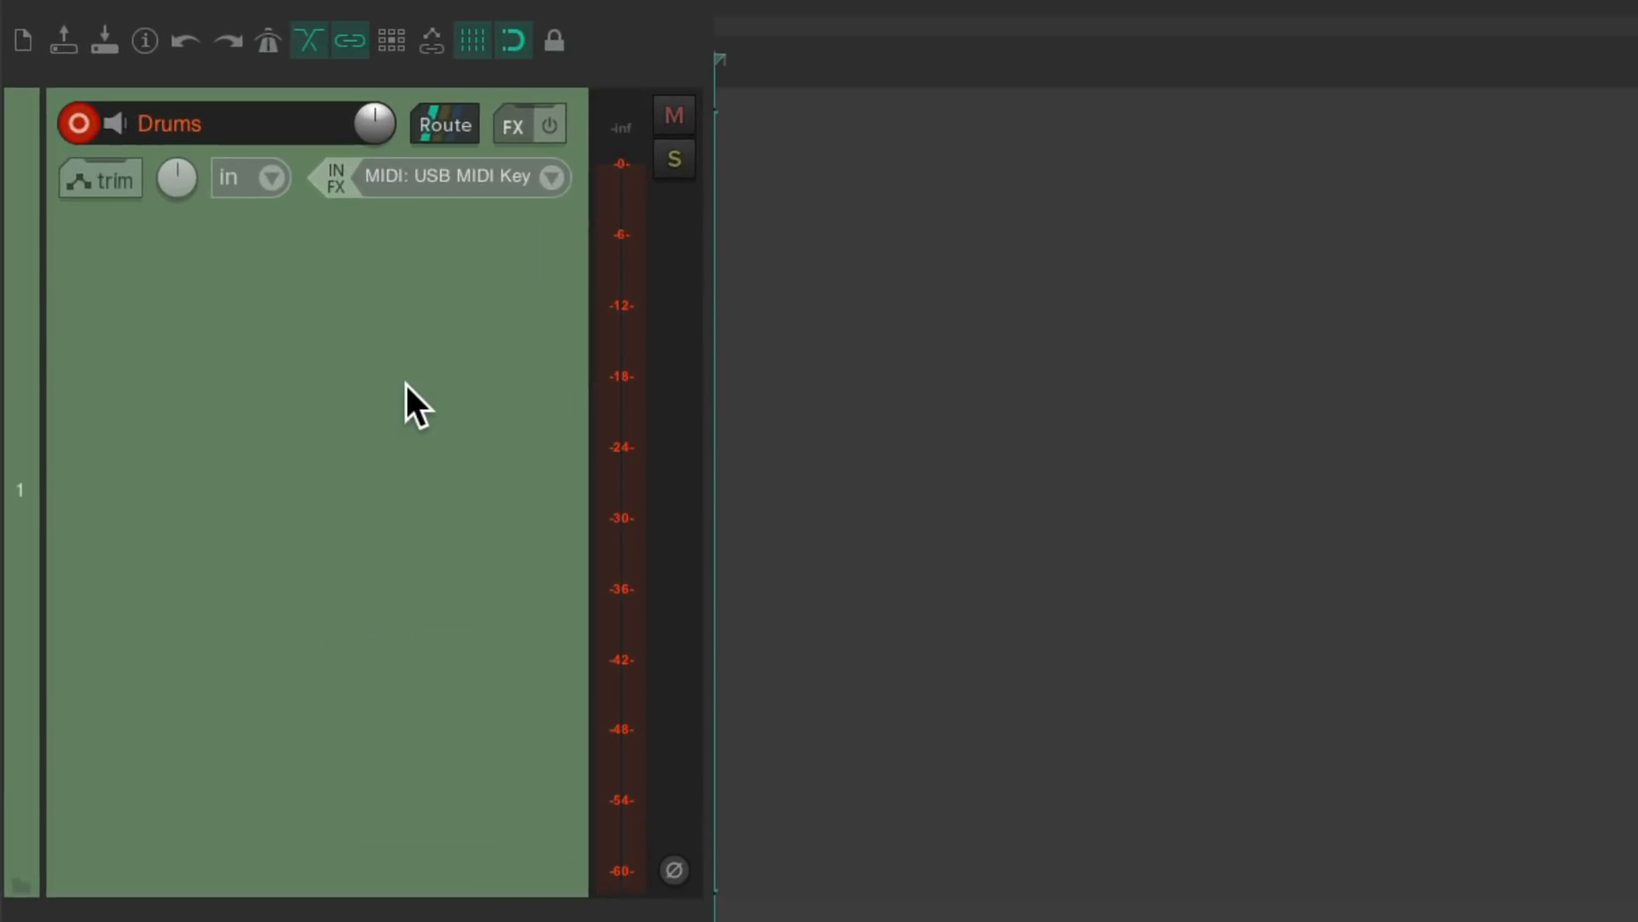
Step: Add the VSTi: Sitala (Decomposer) (32 out) instrument to the Drums track
{"action": "left_click", "coordinate": [522, 132]}
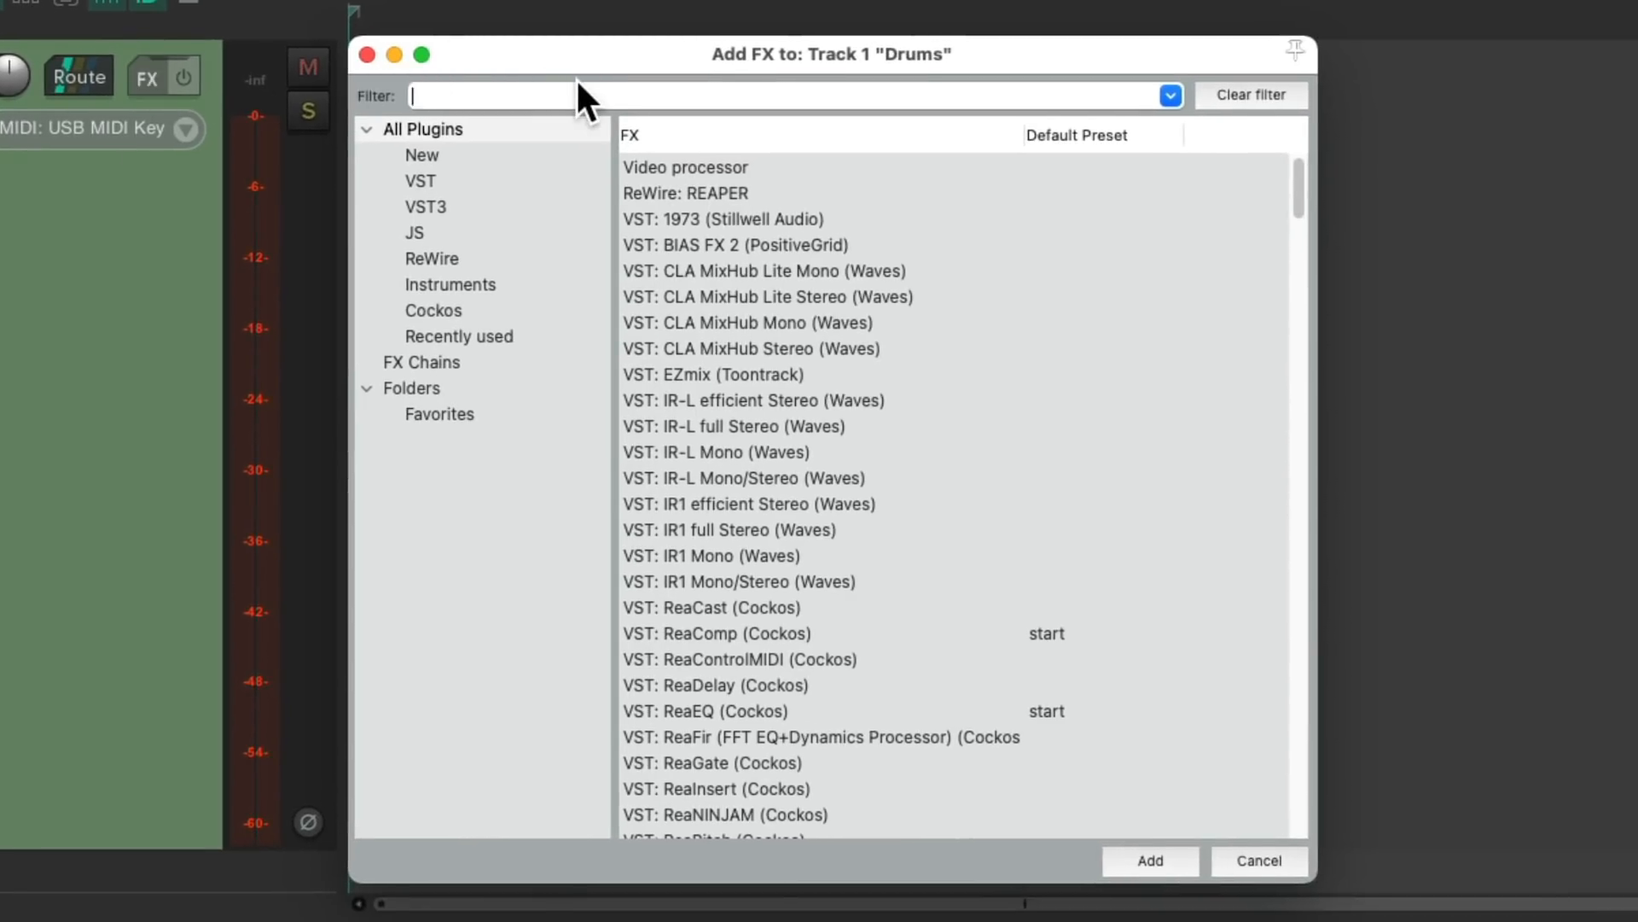
{"action": "type", "text": "sitala"}
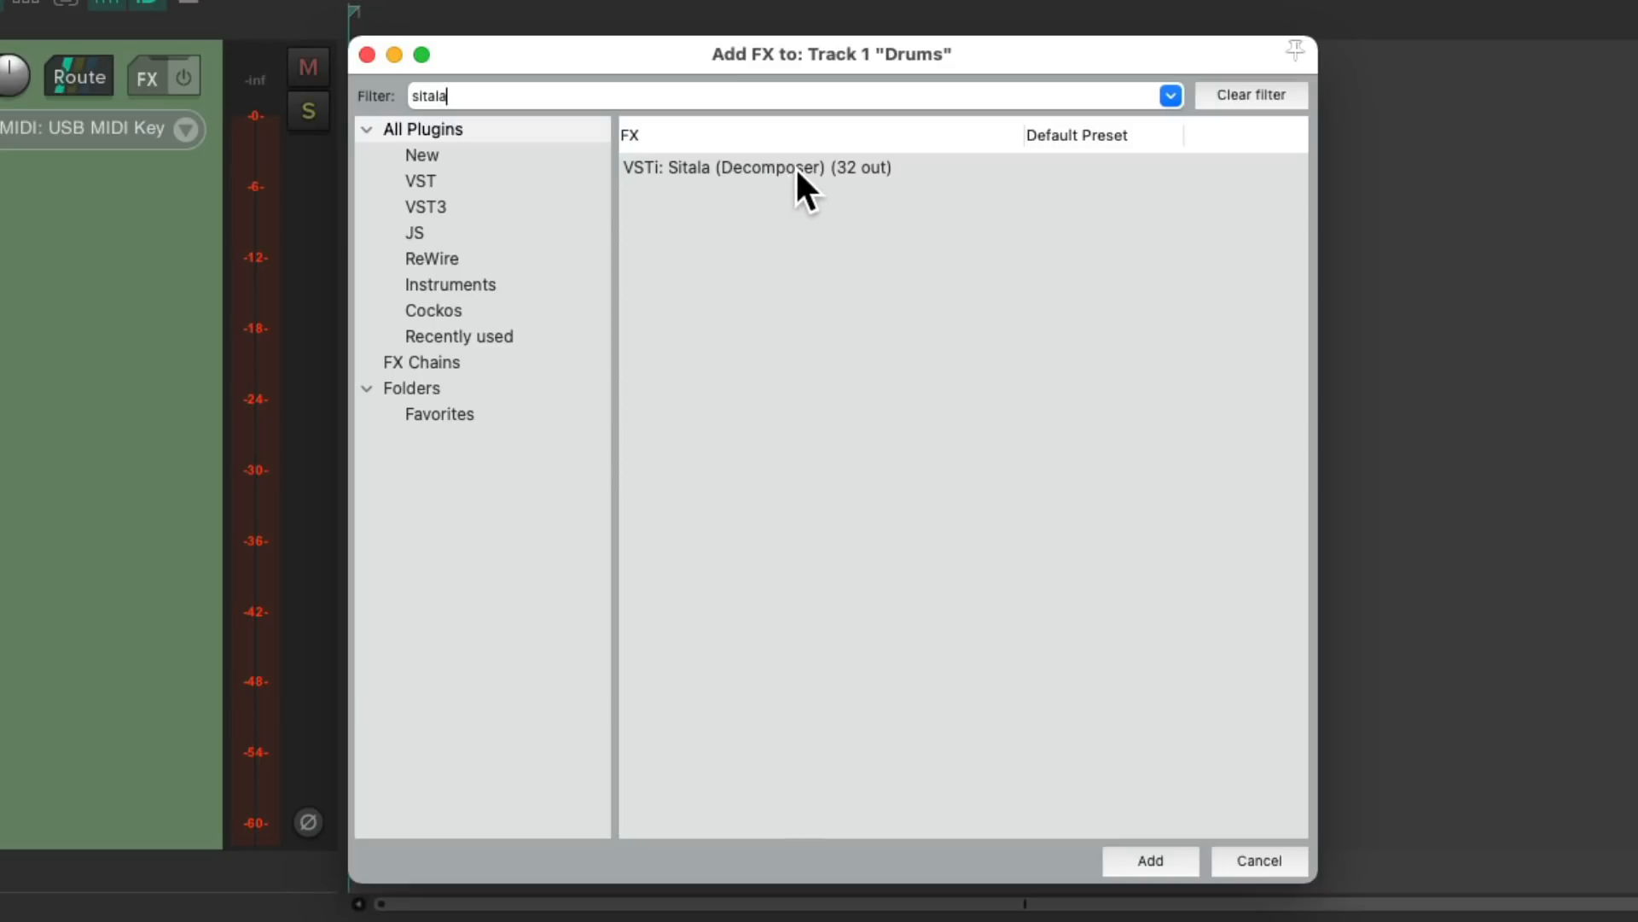
{"action": "double_click", "coordinate": [713, 167]}
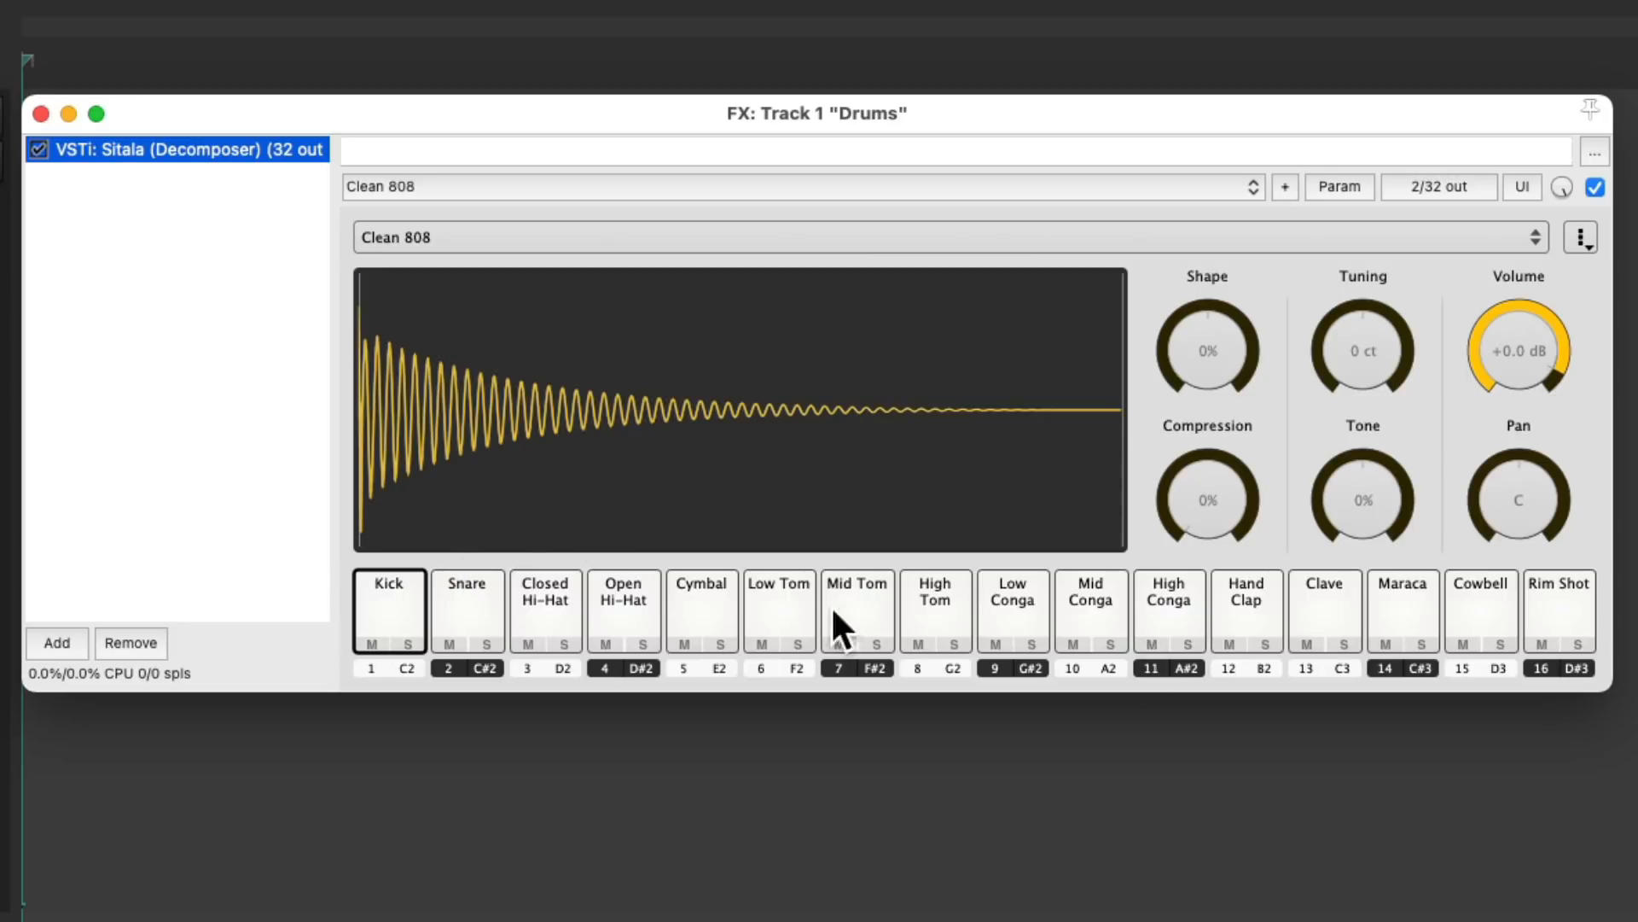
Step: Audition the Kick, Snare, Closed Hi-Hat, Open Hi-Hat and Cymbal pads of the Clean 808 kit
{"action": "left_click", "coordinate": [387, 606]}
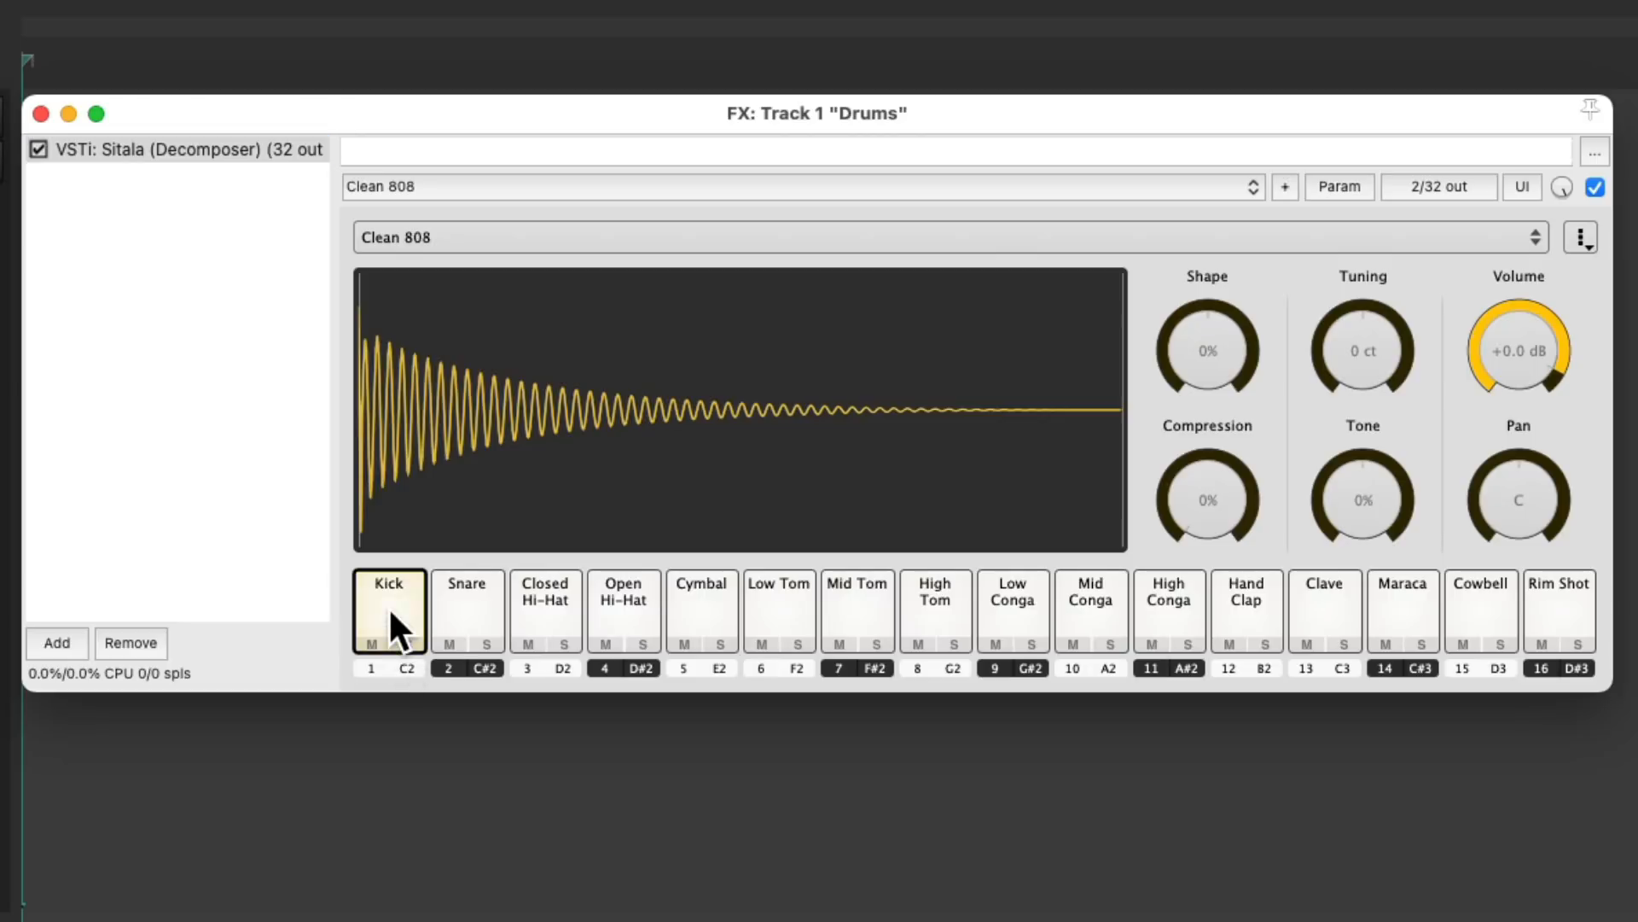
{"action": "left_click", "coordinate": [475, 613]}
{"action": "left_click", "coordinate": [538, 608]}
{"action": "left_click", "coordinate": [617, 611]}
{"action": "left_click", "coordinate": [700, 611]}
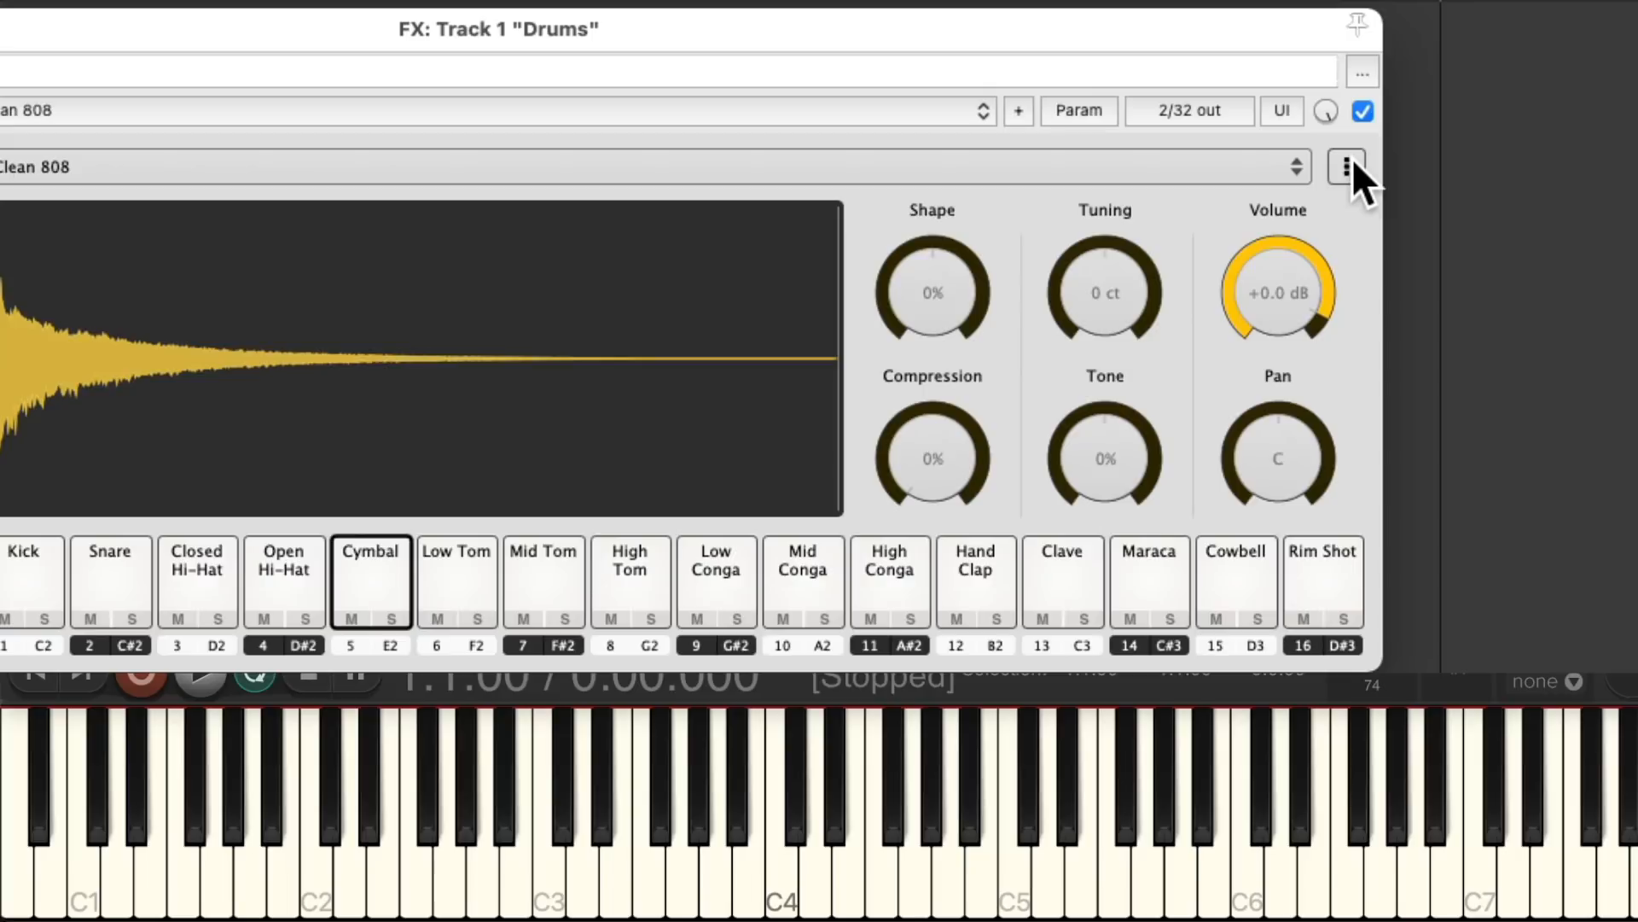
Step: Turn on MIDI map editing in Sitala and remap the Kick pad to note A1
{"action": "left_click", "coordinate": [1351, 164]}
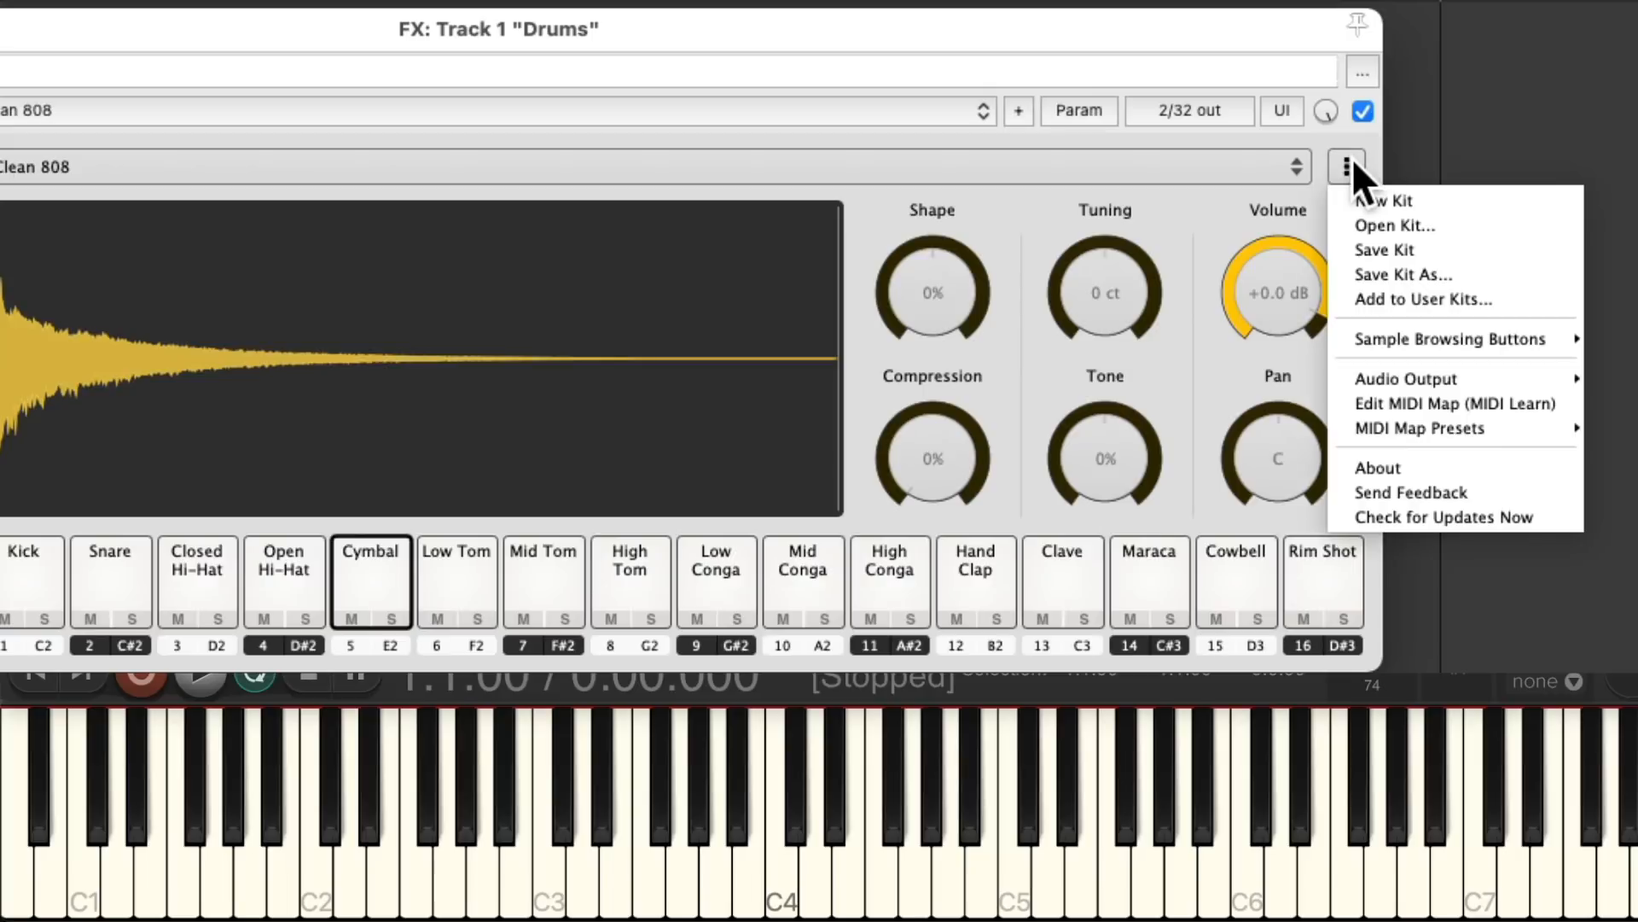
{"action": "mouse_move", "coordinate": [1397, 427]}
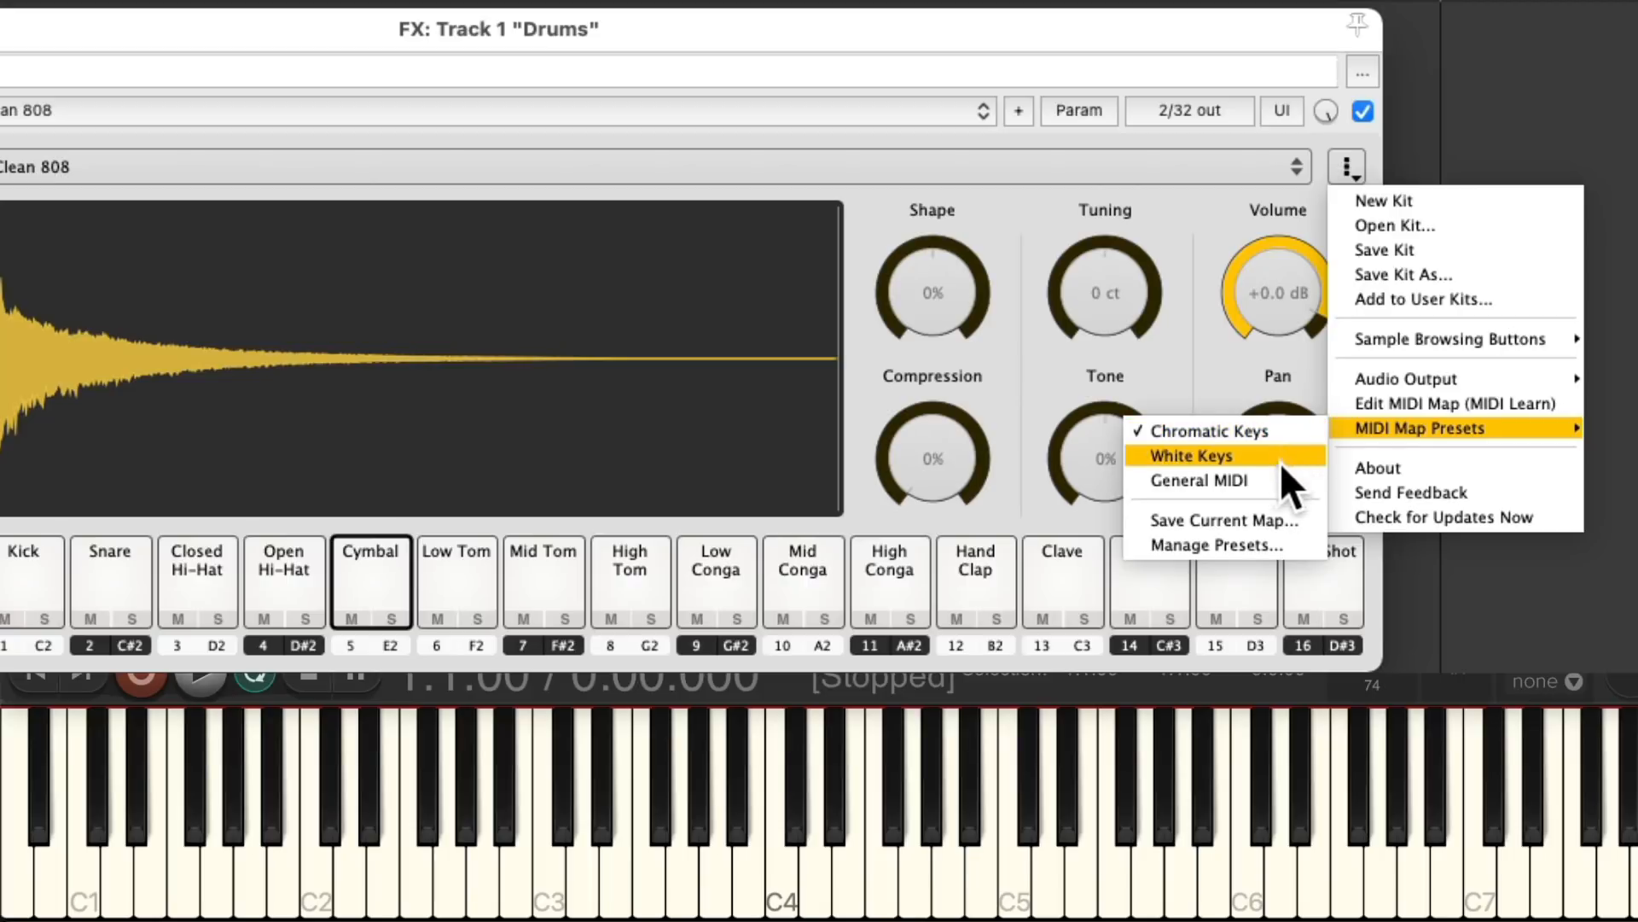
{"action": "left_click", "coordinate": [1343, 402]}
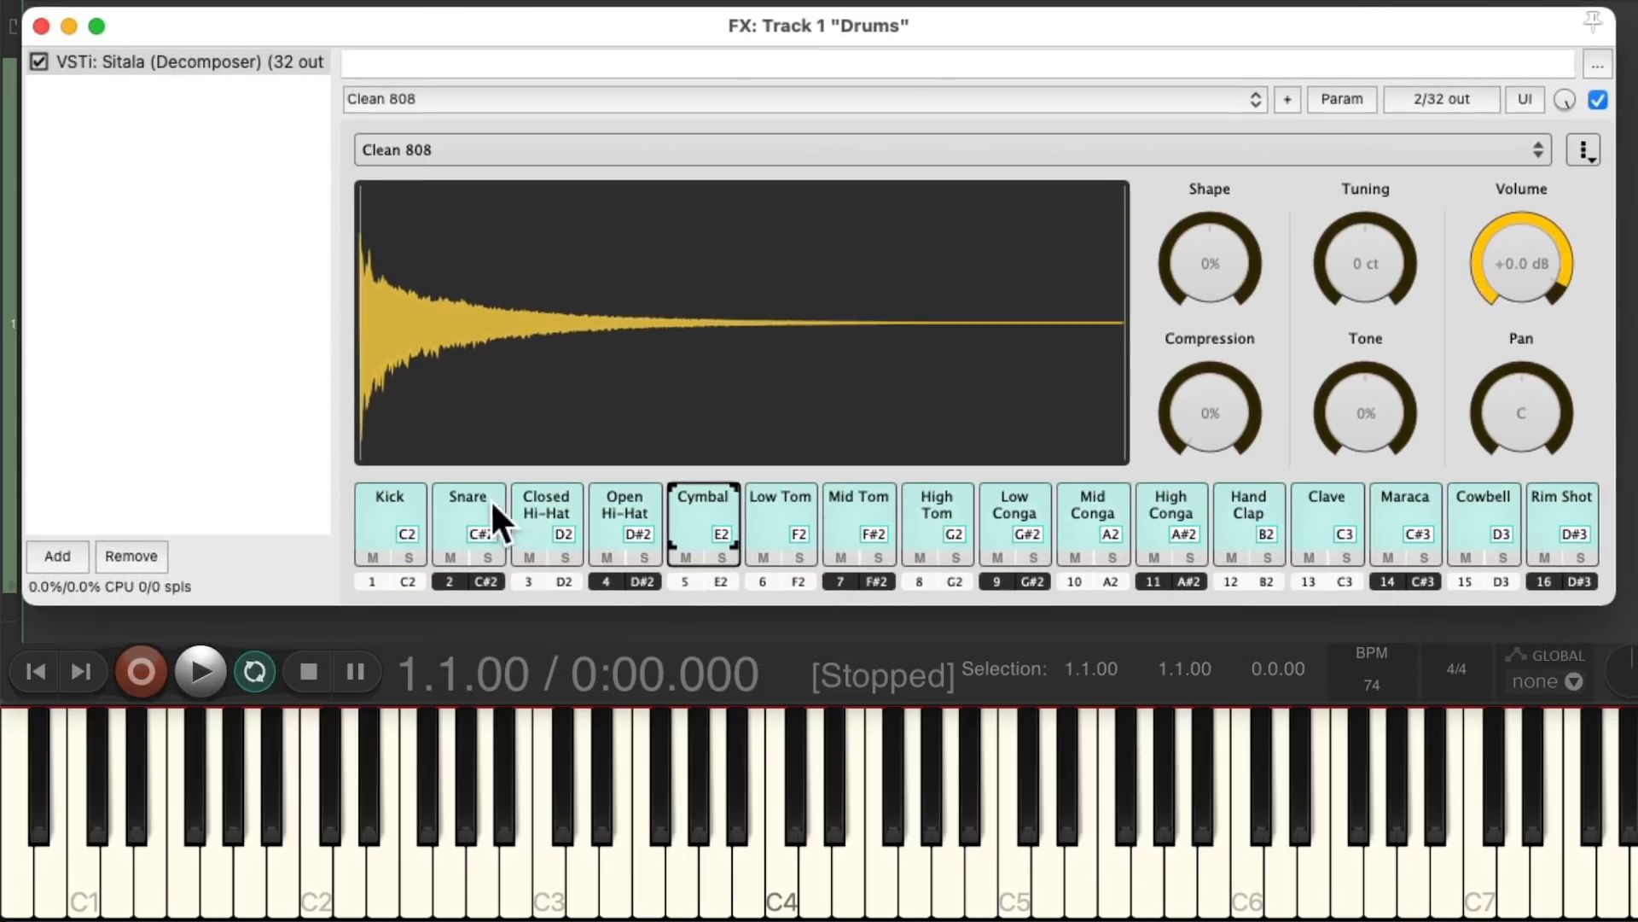
{"action": "left_click", "coordinate": [409, 505]}
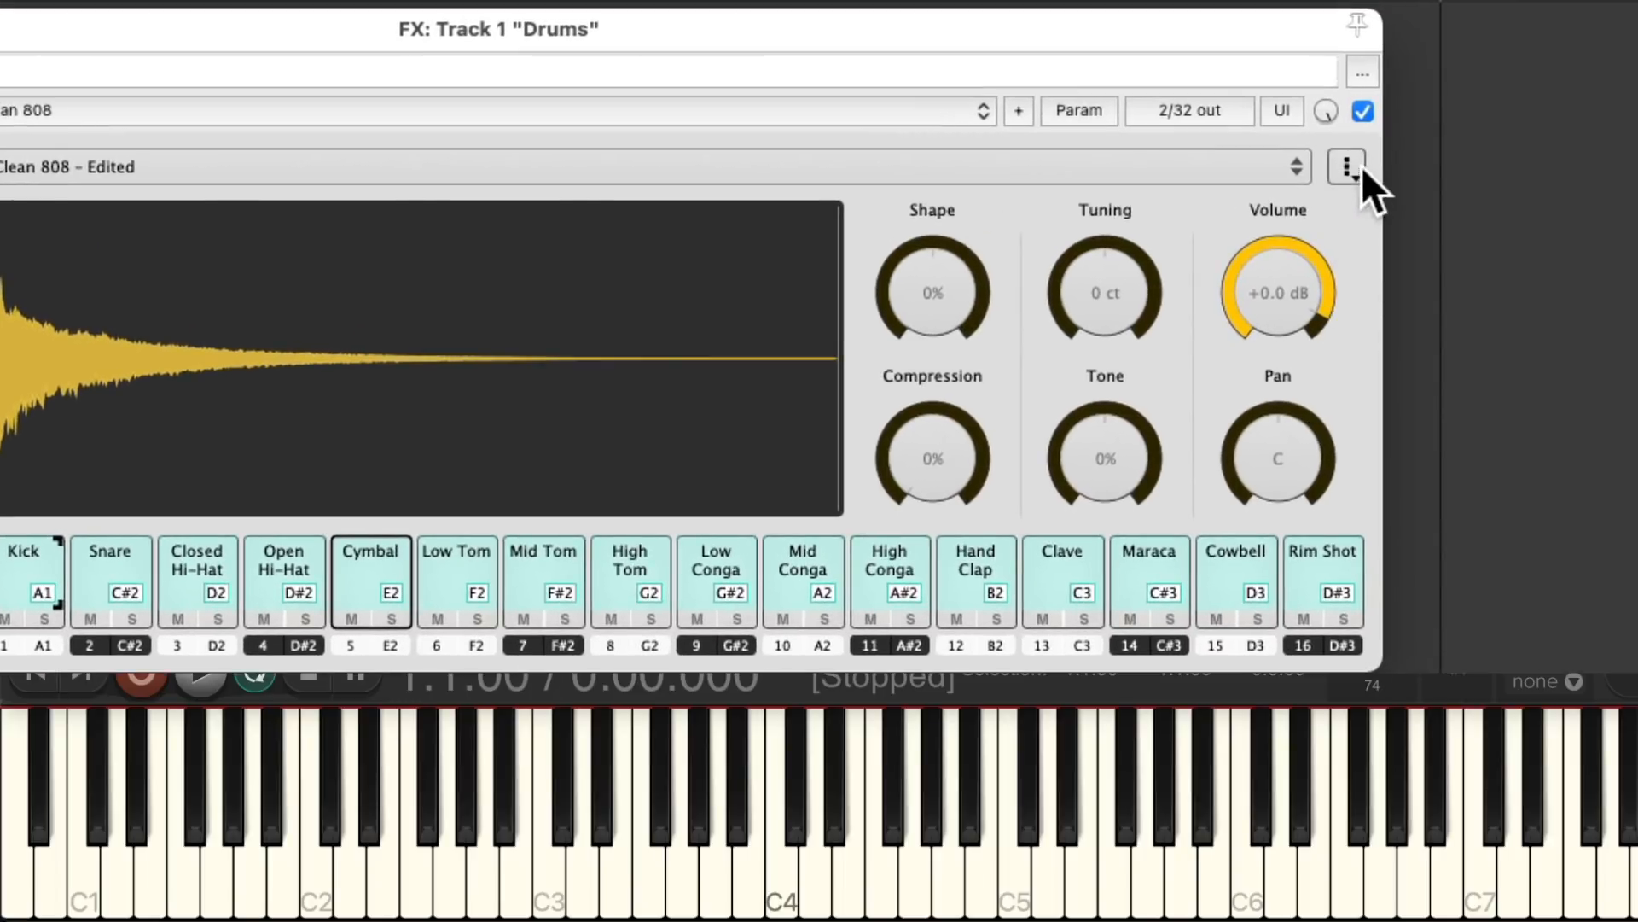
Step: Apply the General MIDI map preset to the drum pads
{"action": "left_click", "coordinate": [1584, 150]}
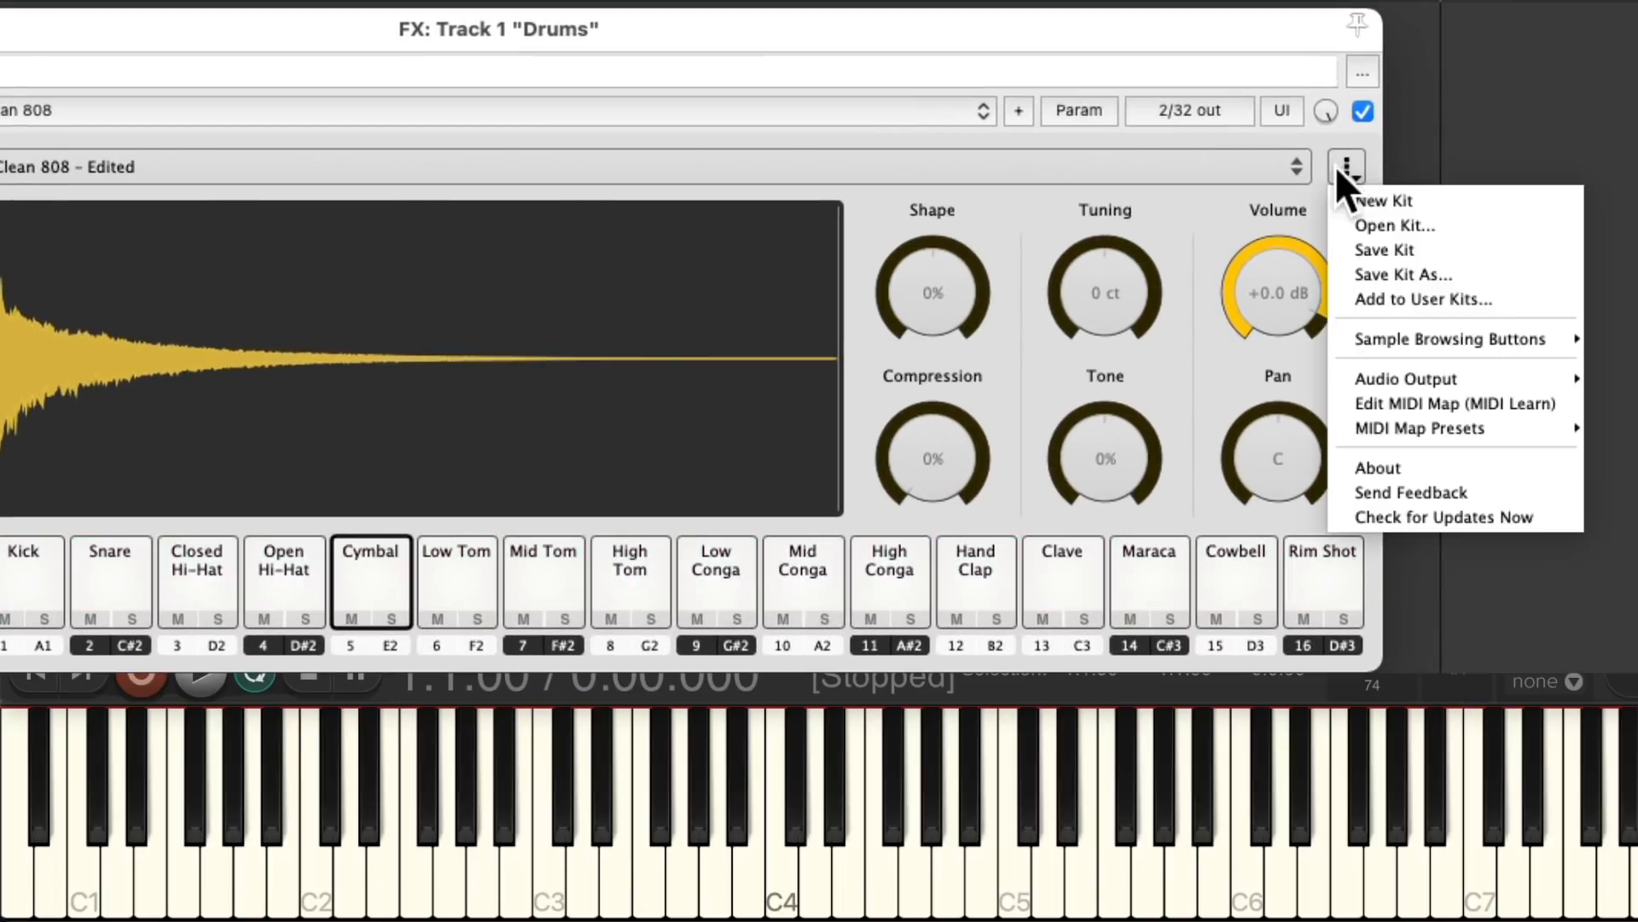
{"action": "mouse_move", "coordinate": [1360, 425]}
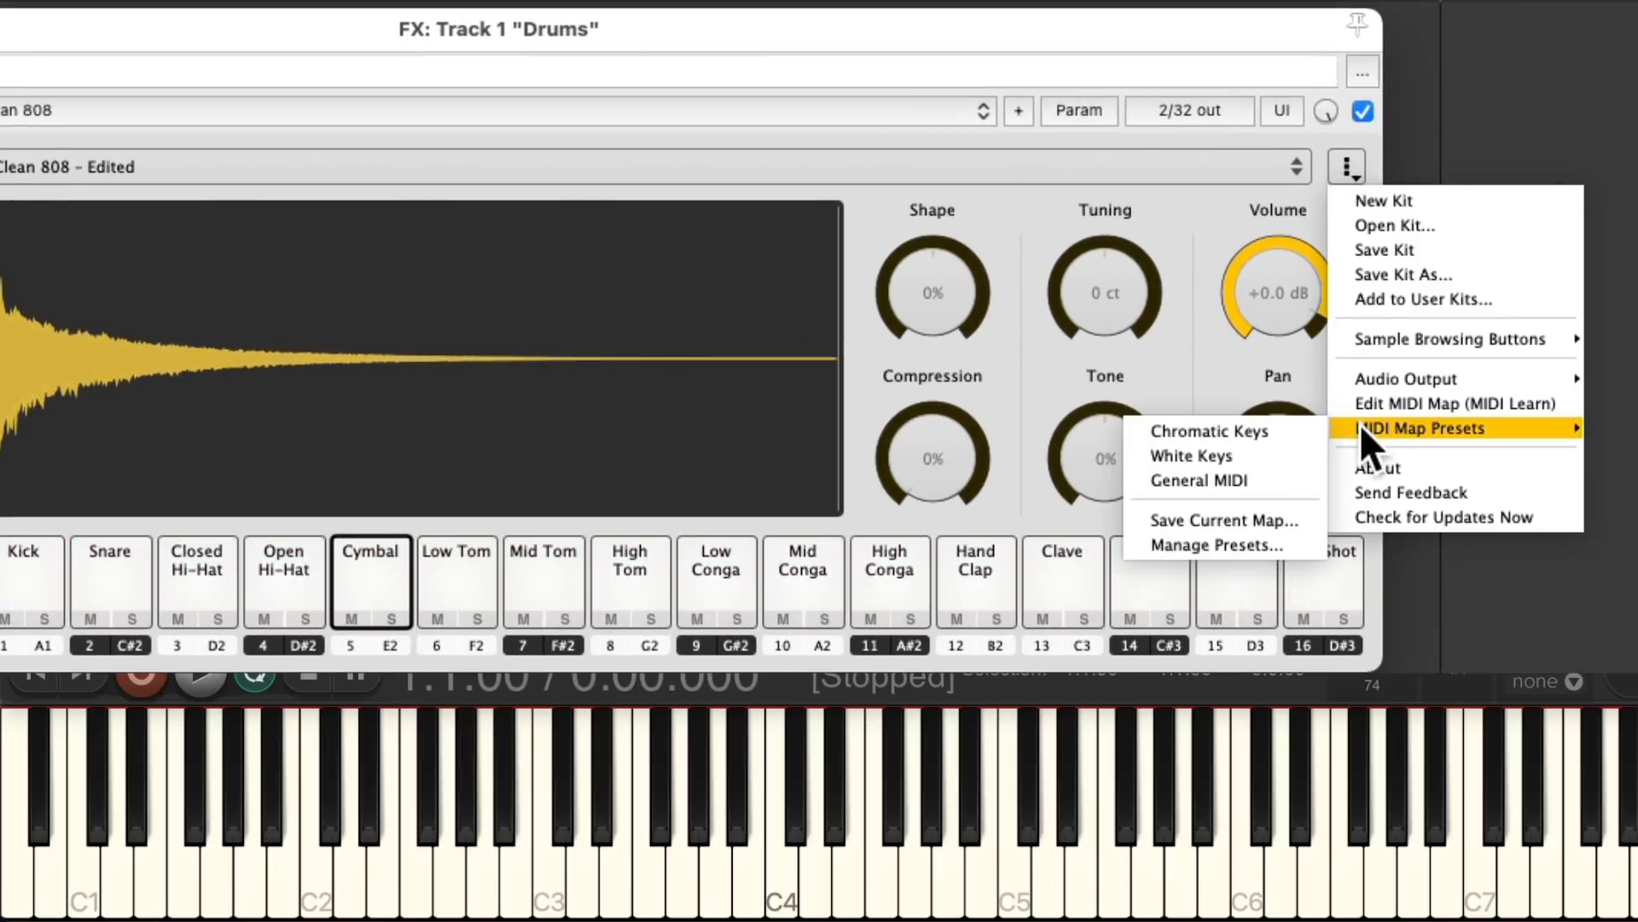
{"action": "left_click", "coordinate": [1283, 474]}
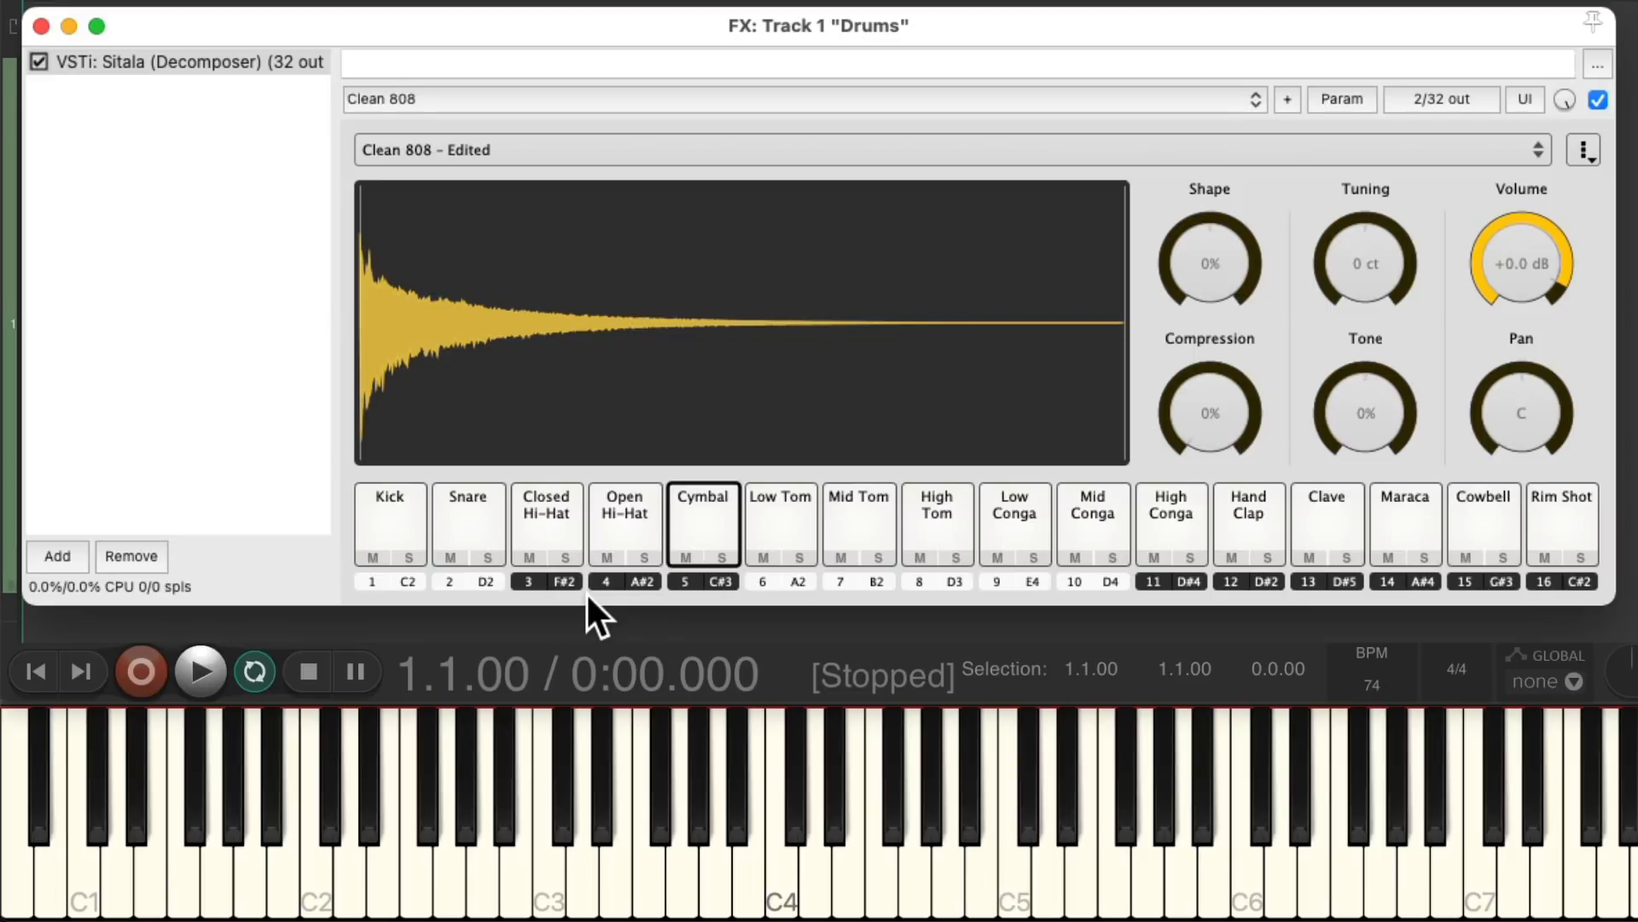
Step: Audition the Kick pad and look through its options for loading or browsing samples
{"action": "left_click", "coordinate": [399, 522]}
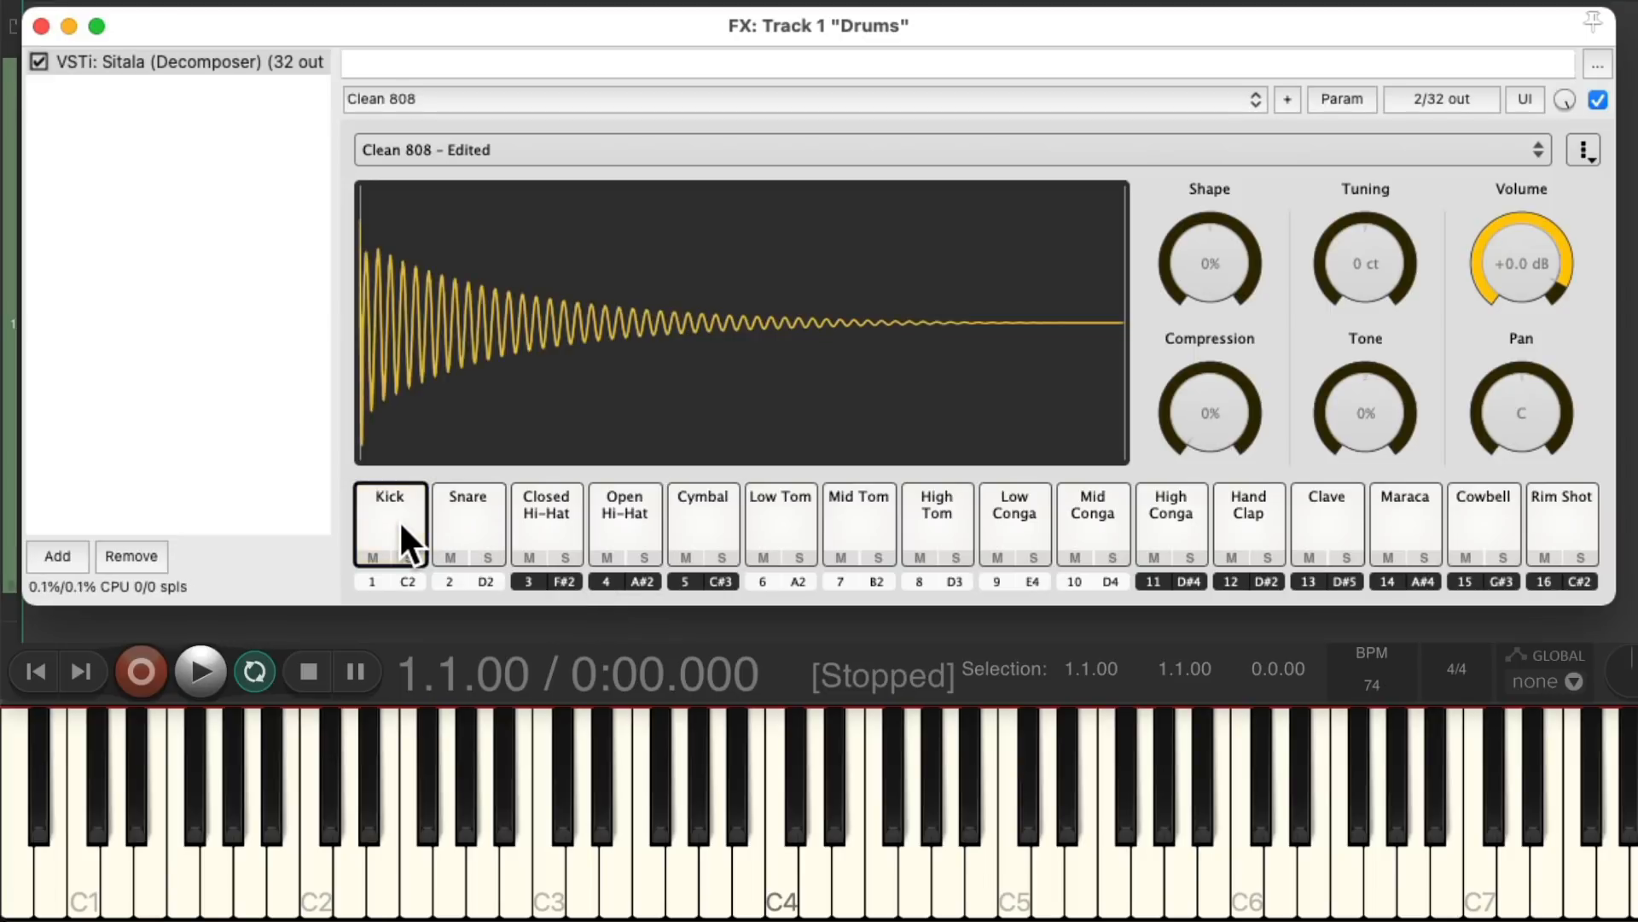
{"action": "right_click", "coordinate": [400, 524]}
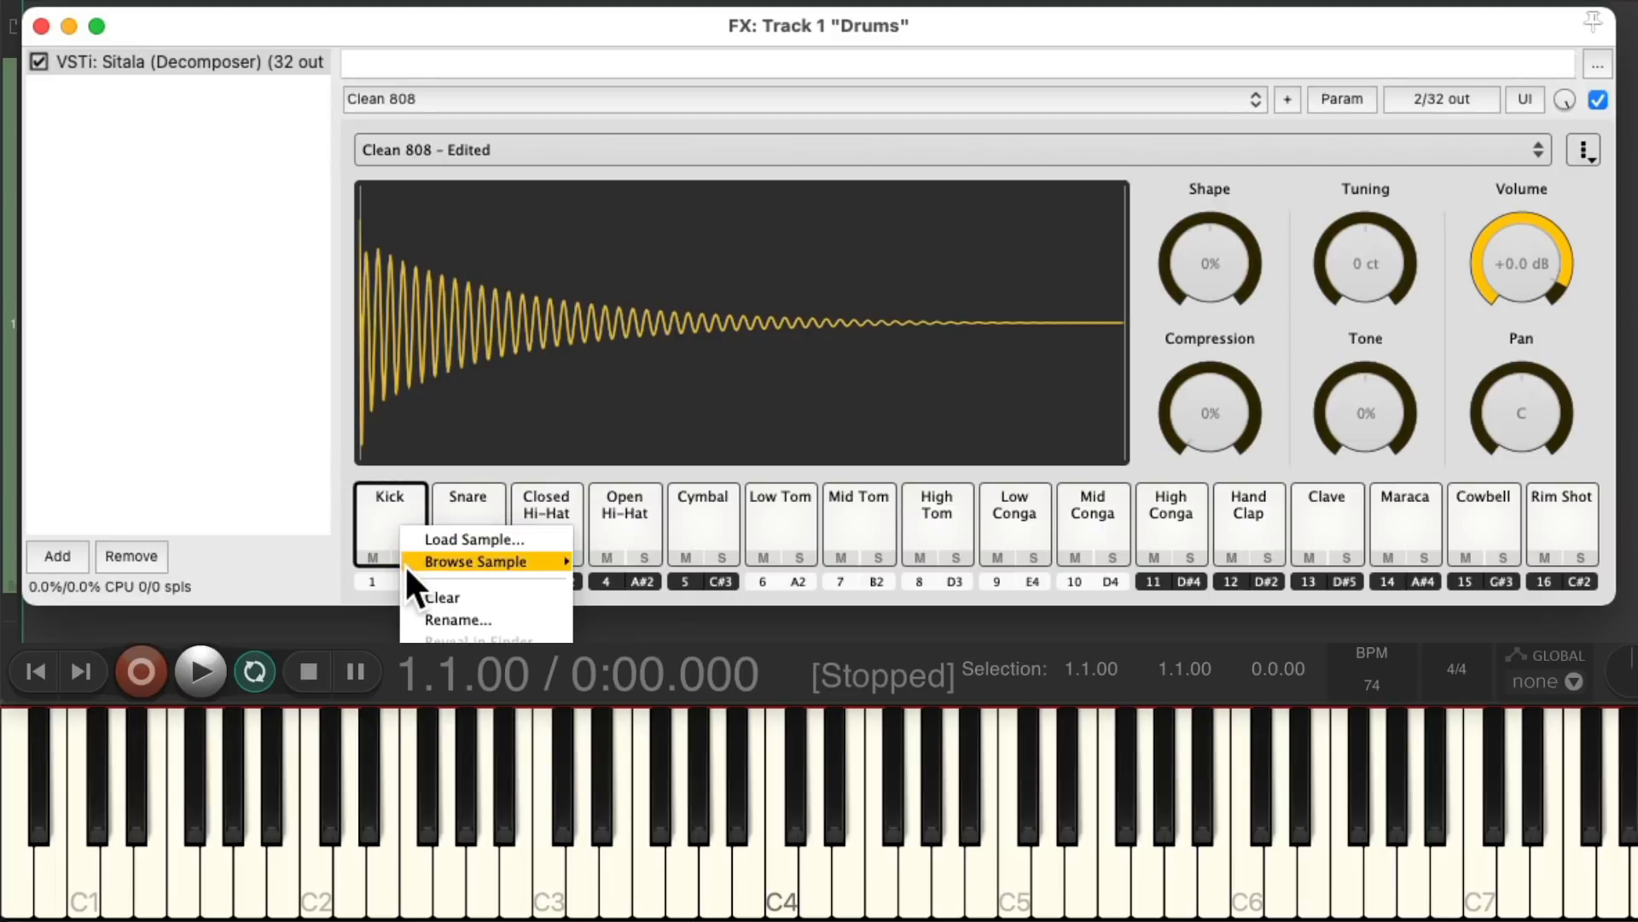
{"action": "left_click", "coordinate": [541, 463]}
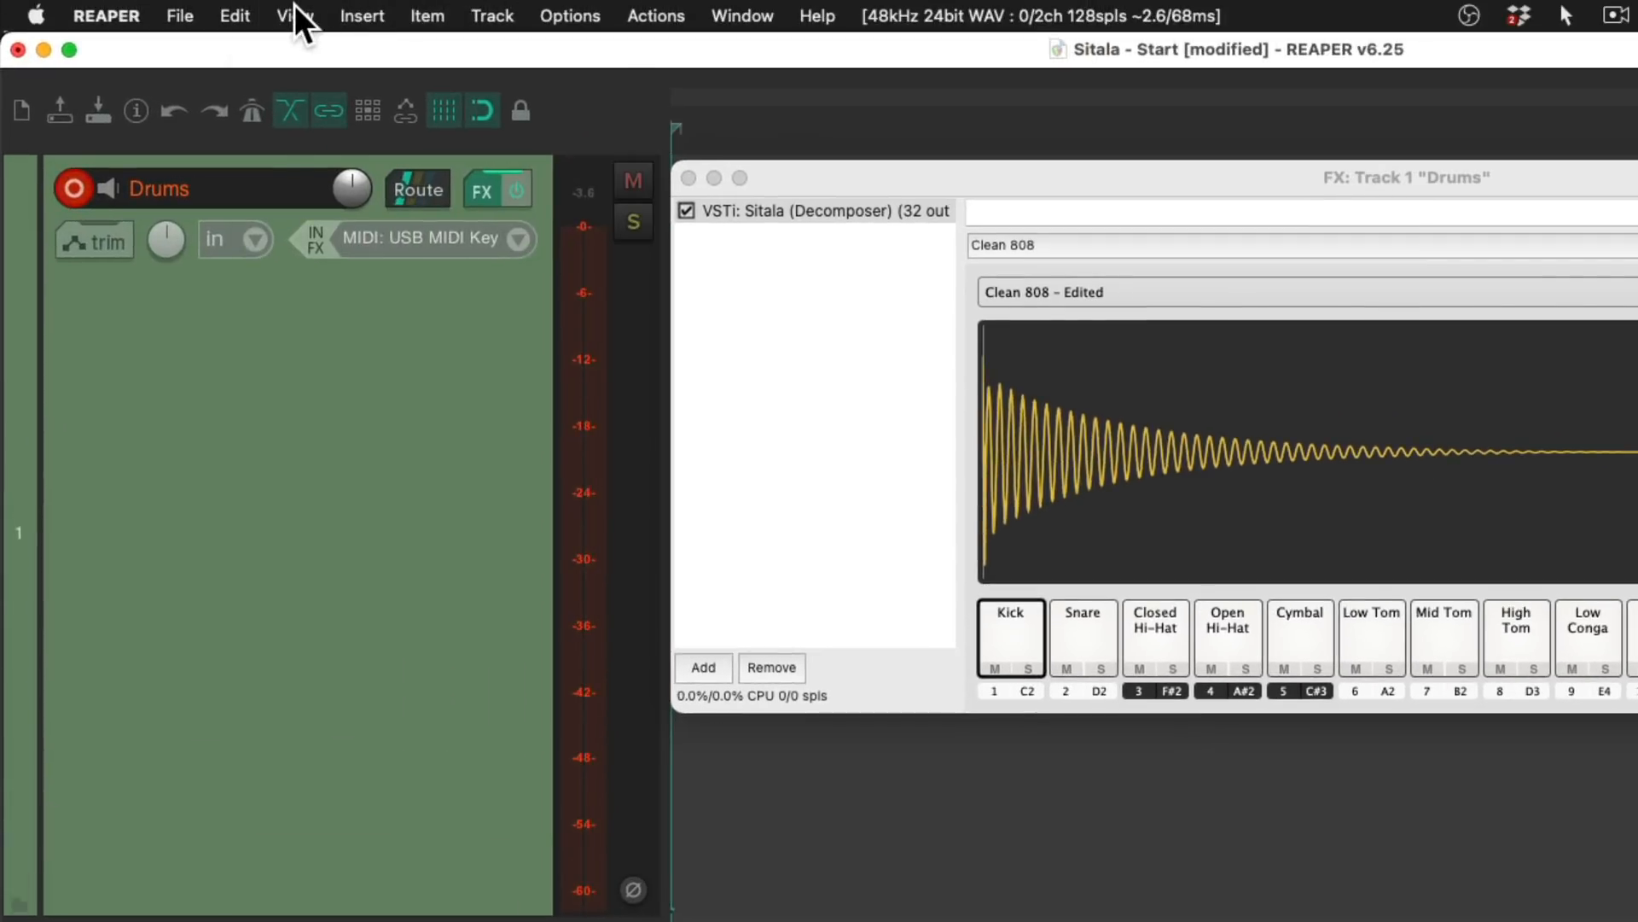
Step: Preview Kick 01.wav to Kick 05.wav from the Korg Kicks folder in the Media Explorer and load Kick 05.wav onto the Kick pad
{"action": "left_click", "coordinate": [296, 16]}
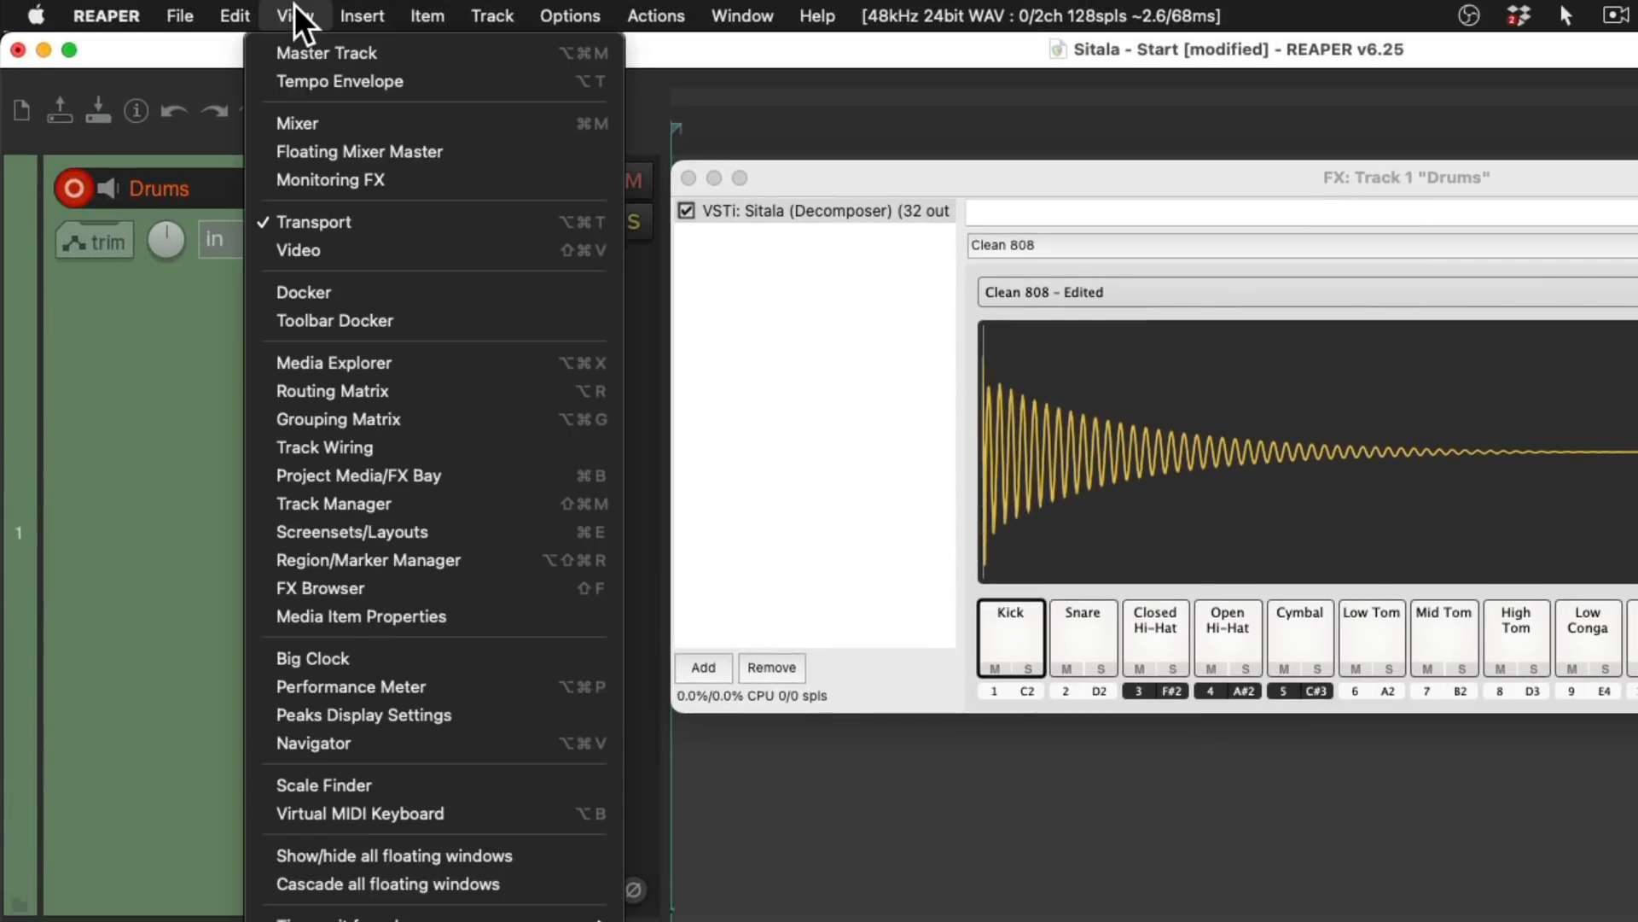
{"action": "left_click", "coordinate": [265, 364]}
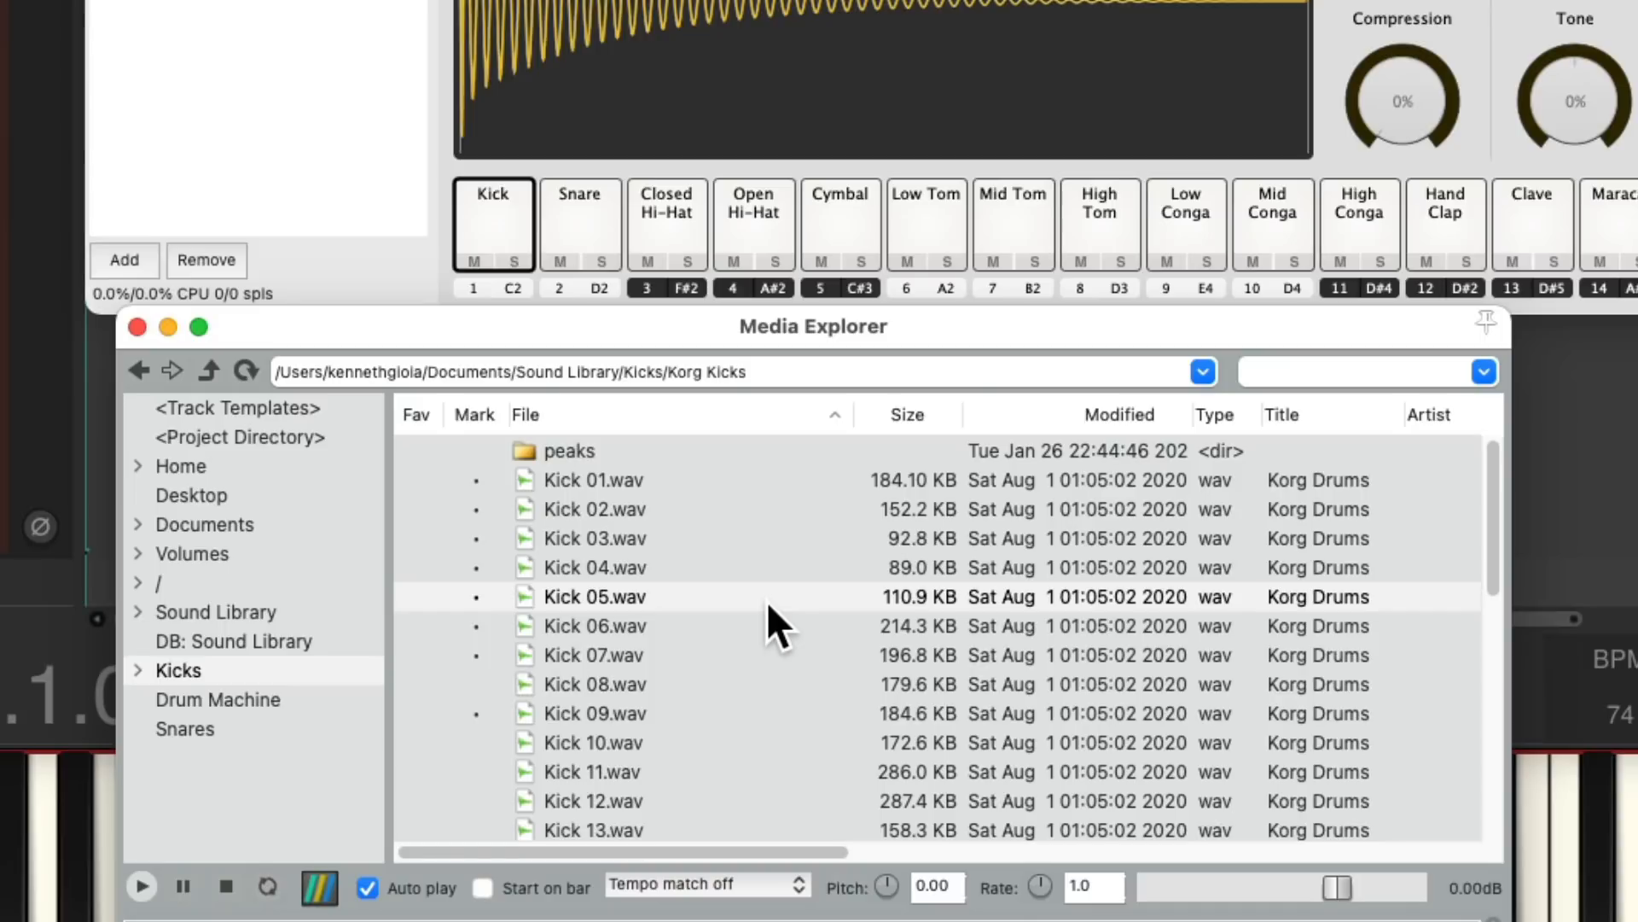
{"action": "left_click", "coordinate": [698, 480]}
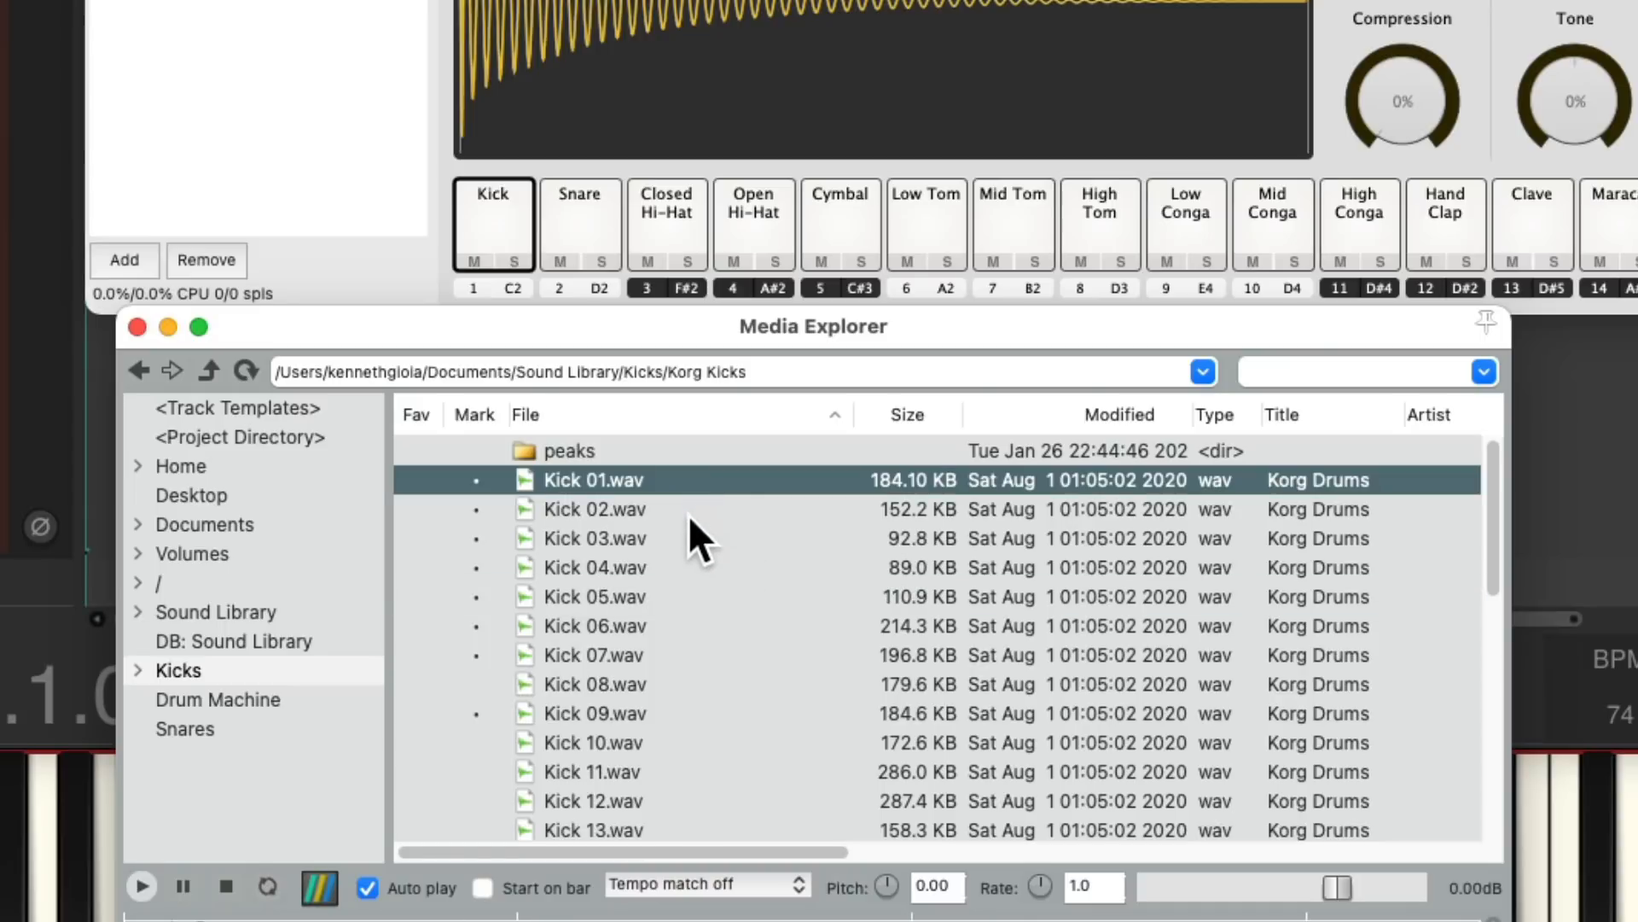
{"action": "left_click", "coordinate": [687, 512]}
{"action": "left_click", "coordinate": [679, 539]}
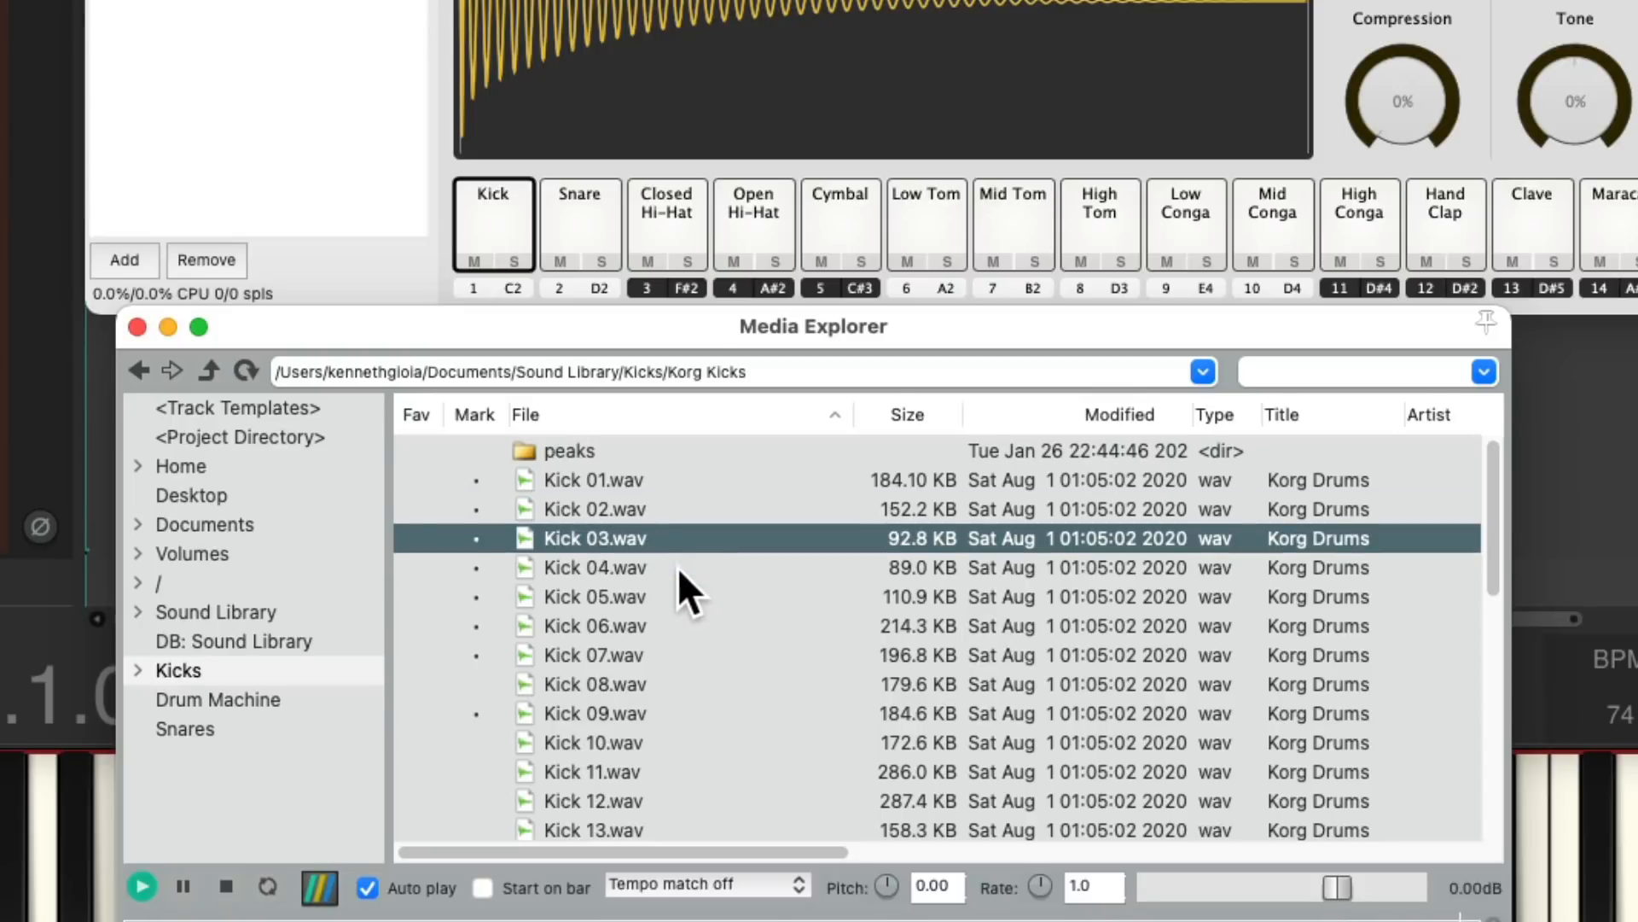
{"action": "left_click", "coordinate": [677, 566]}
{"action": "left_click", "coordinate": [690, 595]}
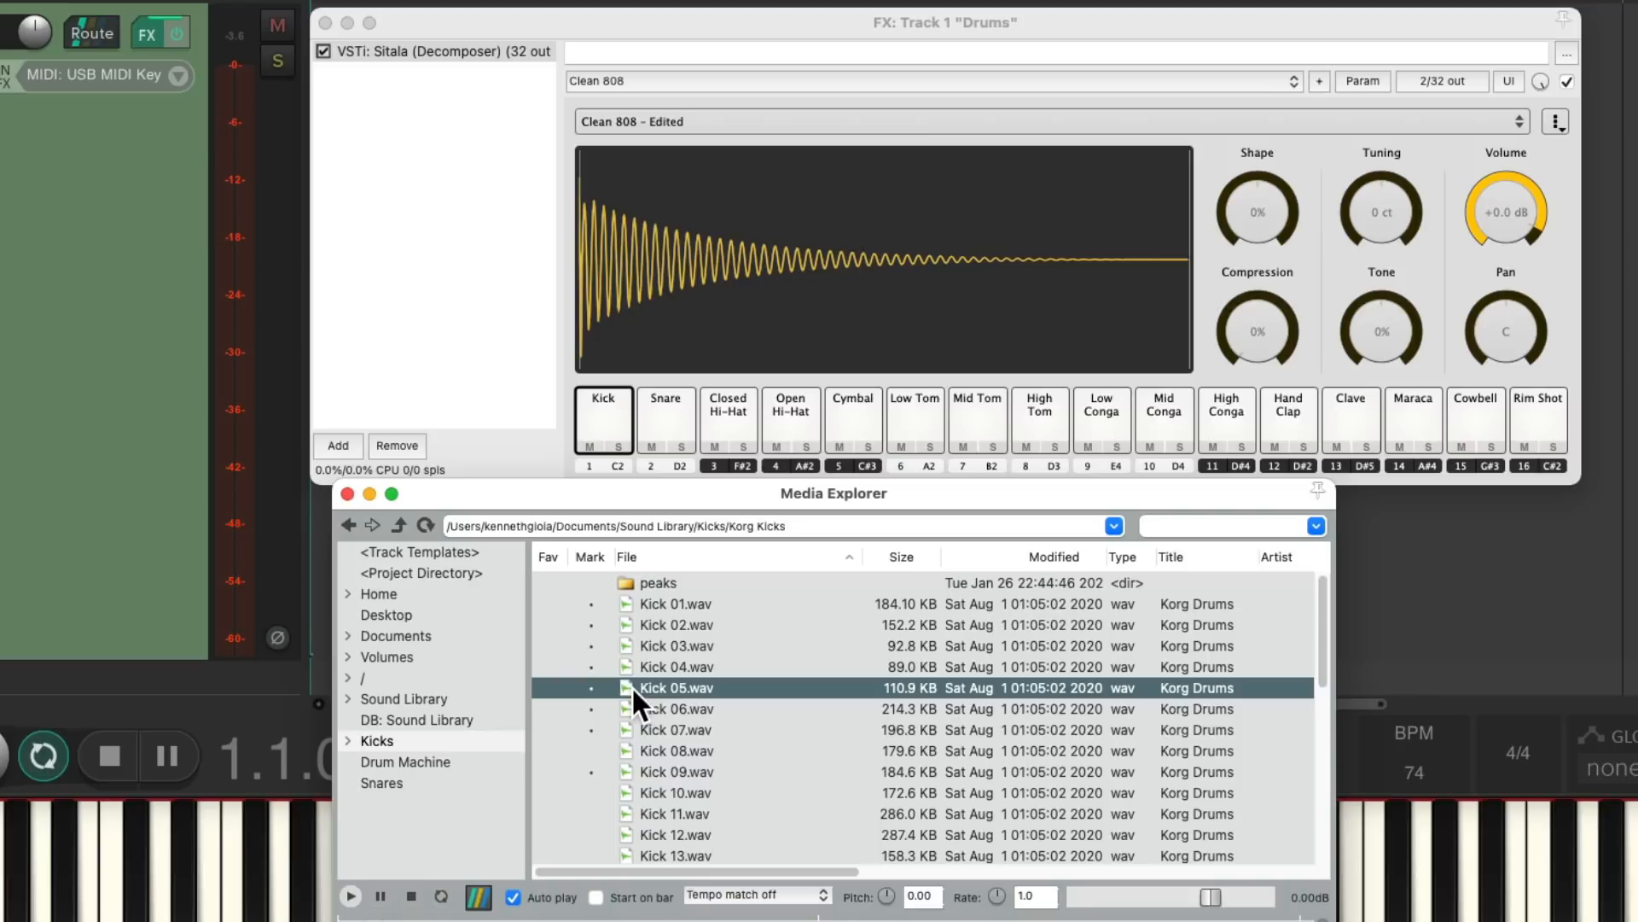
{"action": "left_click_drag", "start_coordinate": [679, 413], "coordinate": [609, 416]}
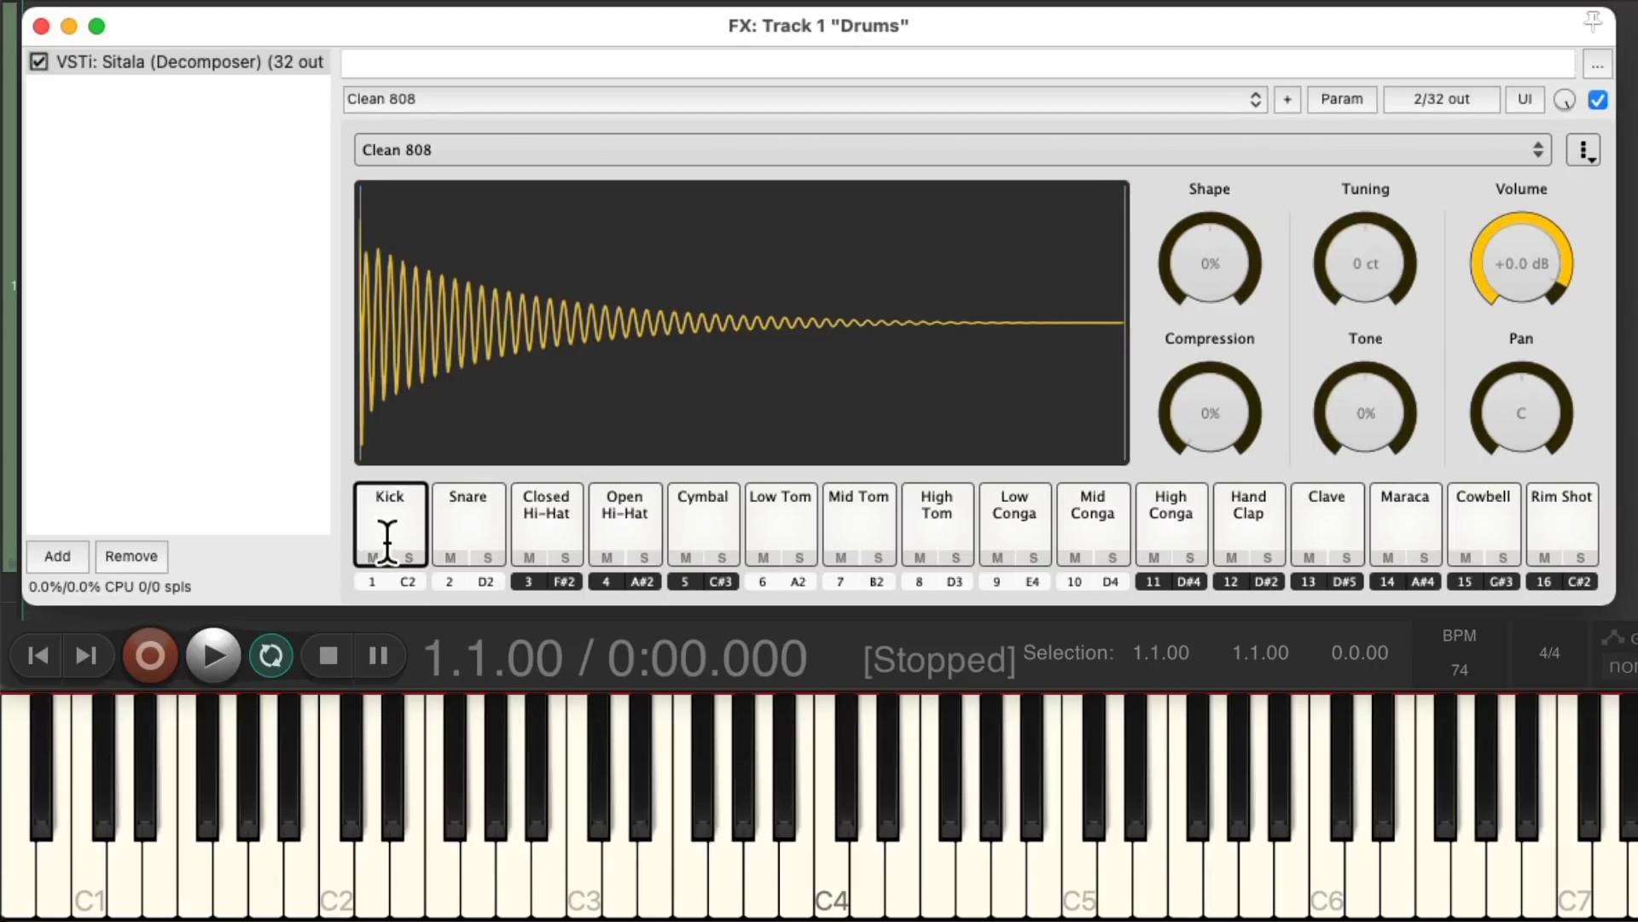
Step: Try the Kick pad's Shape at -62% and 72%, and reset it to 0%
{"action": "mouse_move", "coordinate": [1175, 260]}
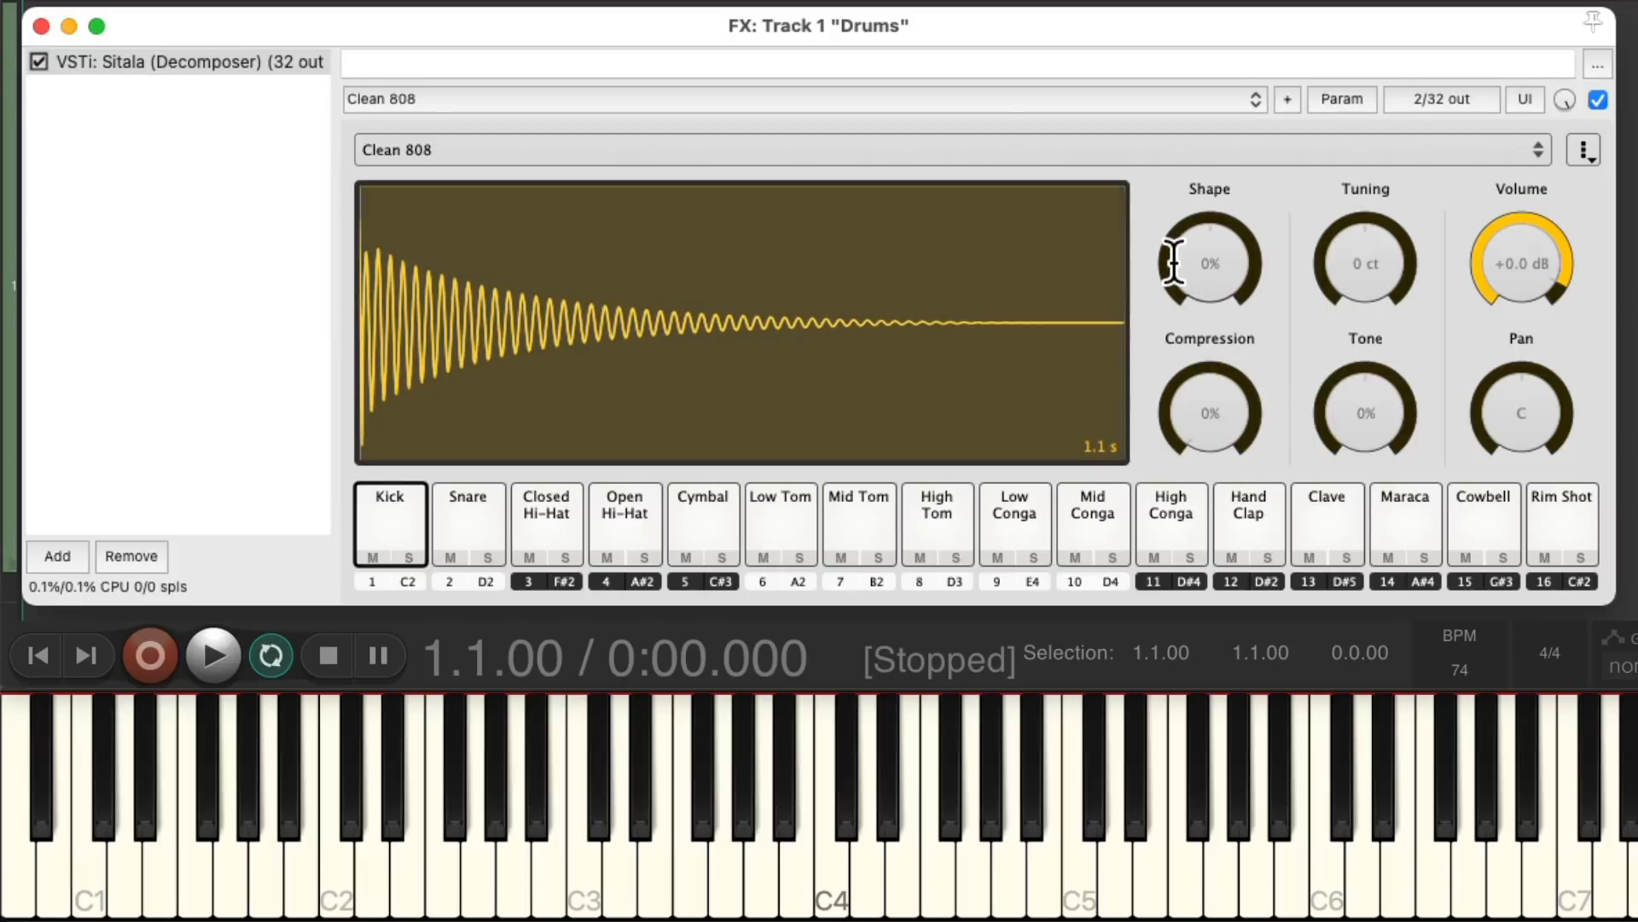
{"action": "left_click_drag", "start_coordinate": [1195, 260], "coordinate": [1185, 357]}
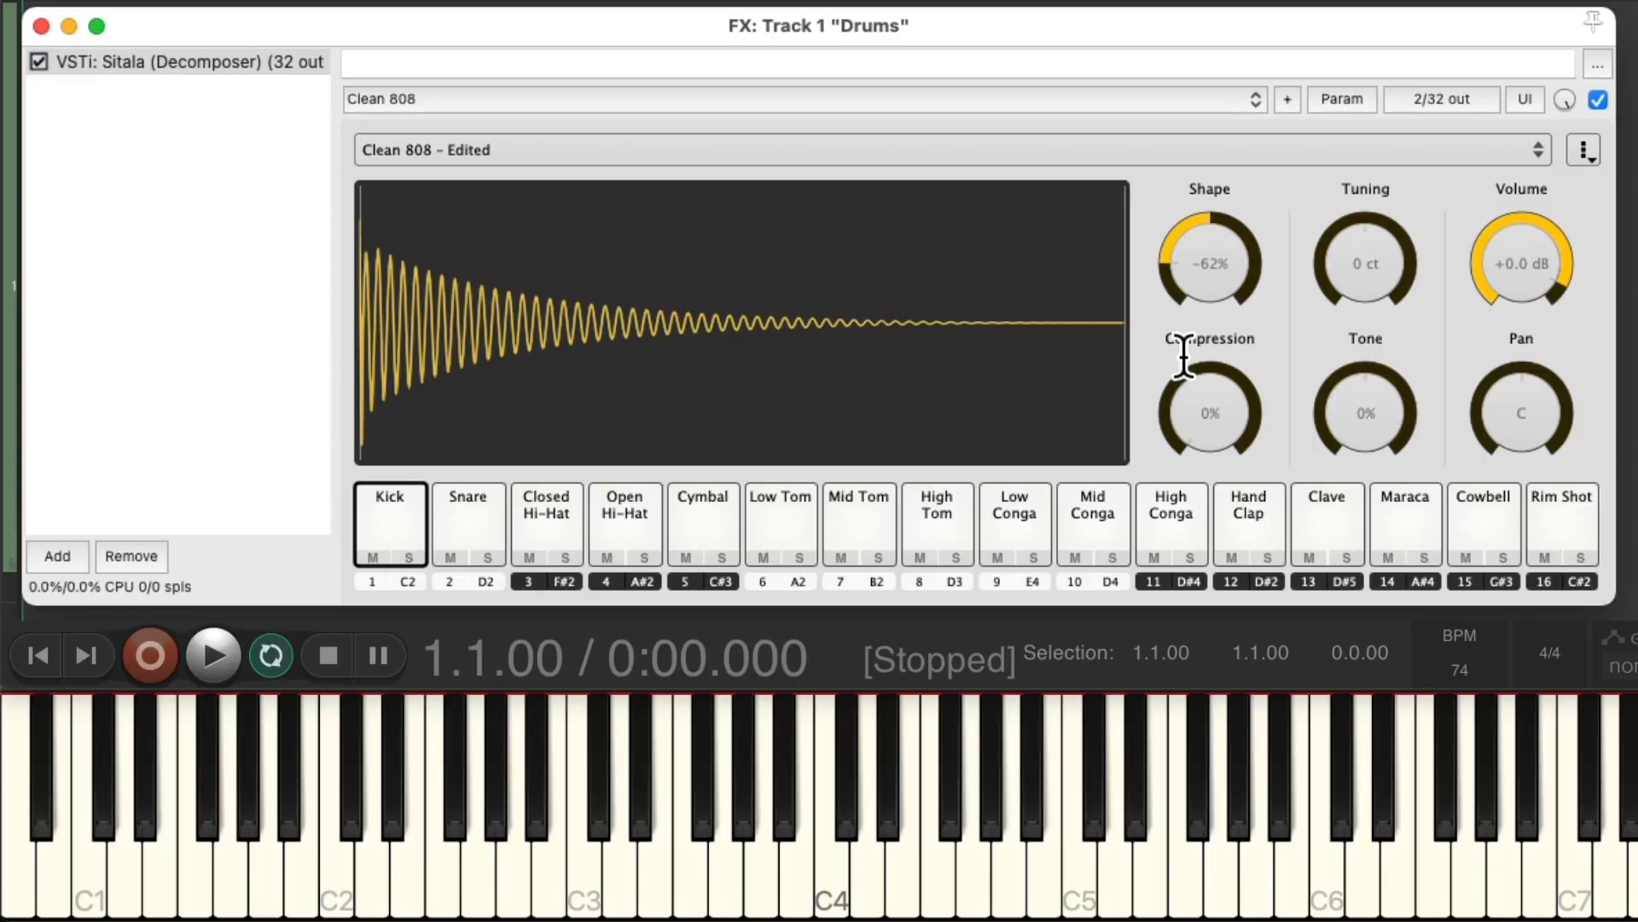
{"action": "mouse_move", "coordinate": [1202, 242]}
{"action": "left_click_drag", "start_coordinate": [1201, 241], "coordinate": [1308, 110]}
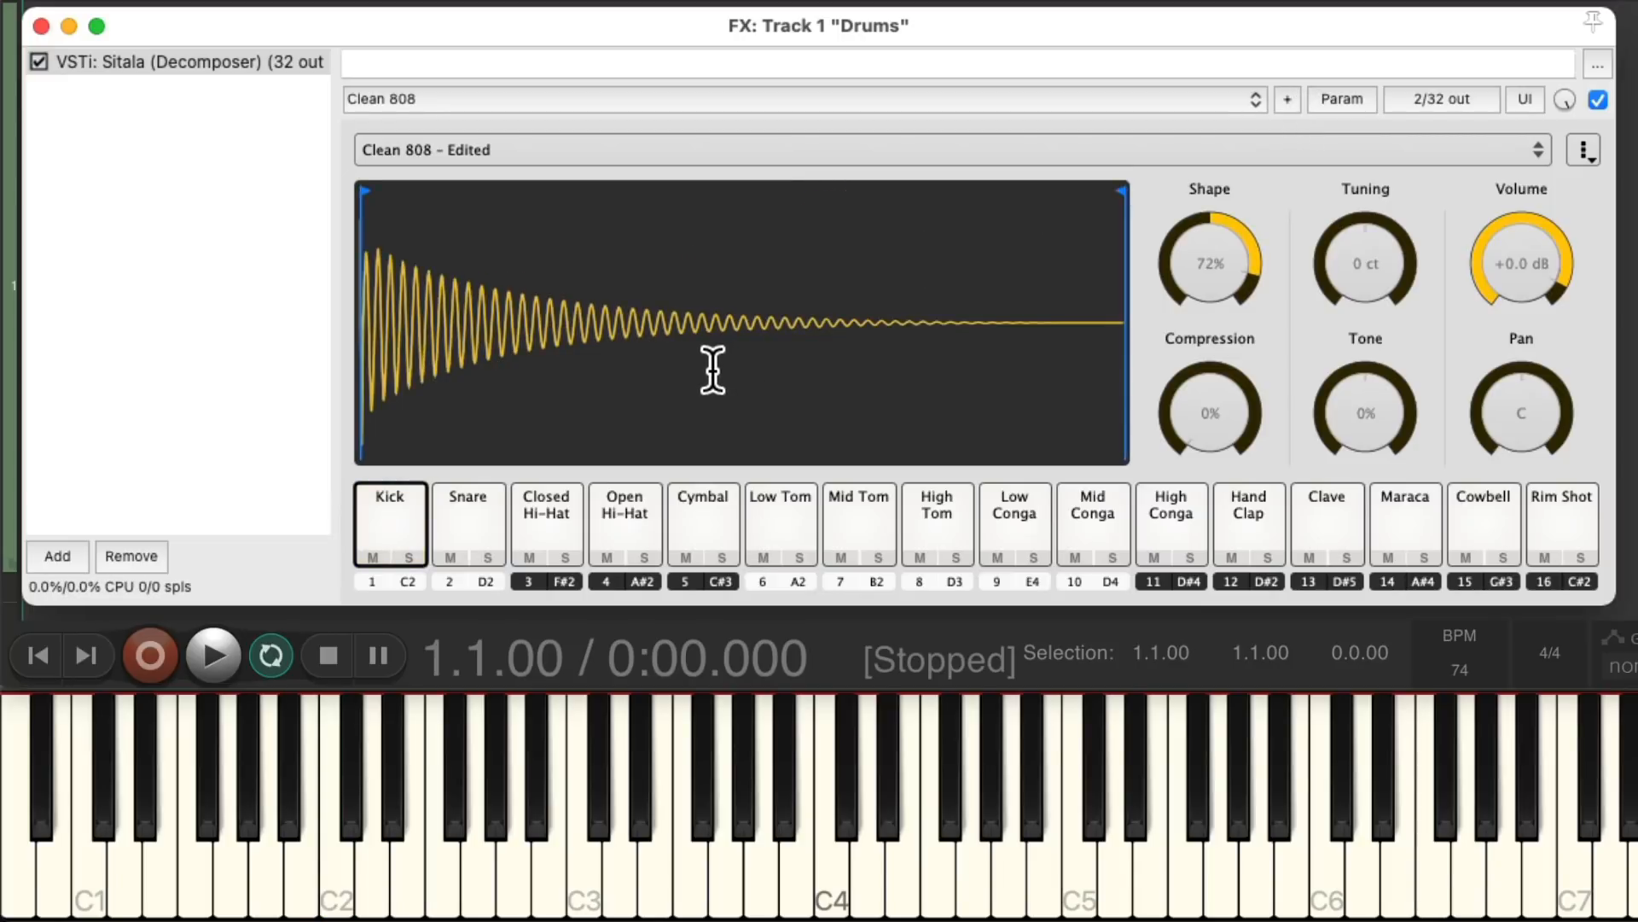
{"action": "double_click", "coordinate": [1203, 260]}
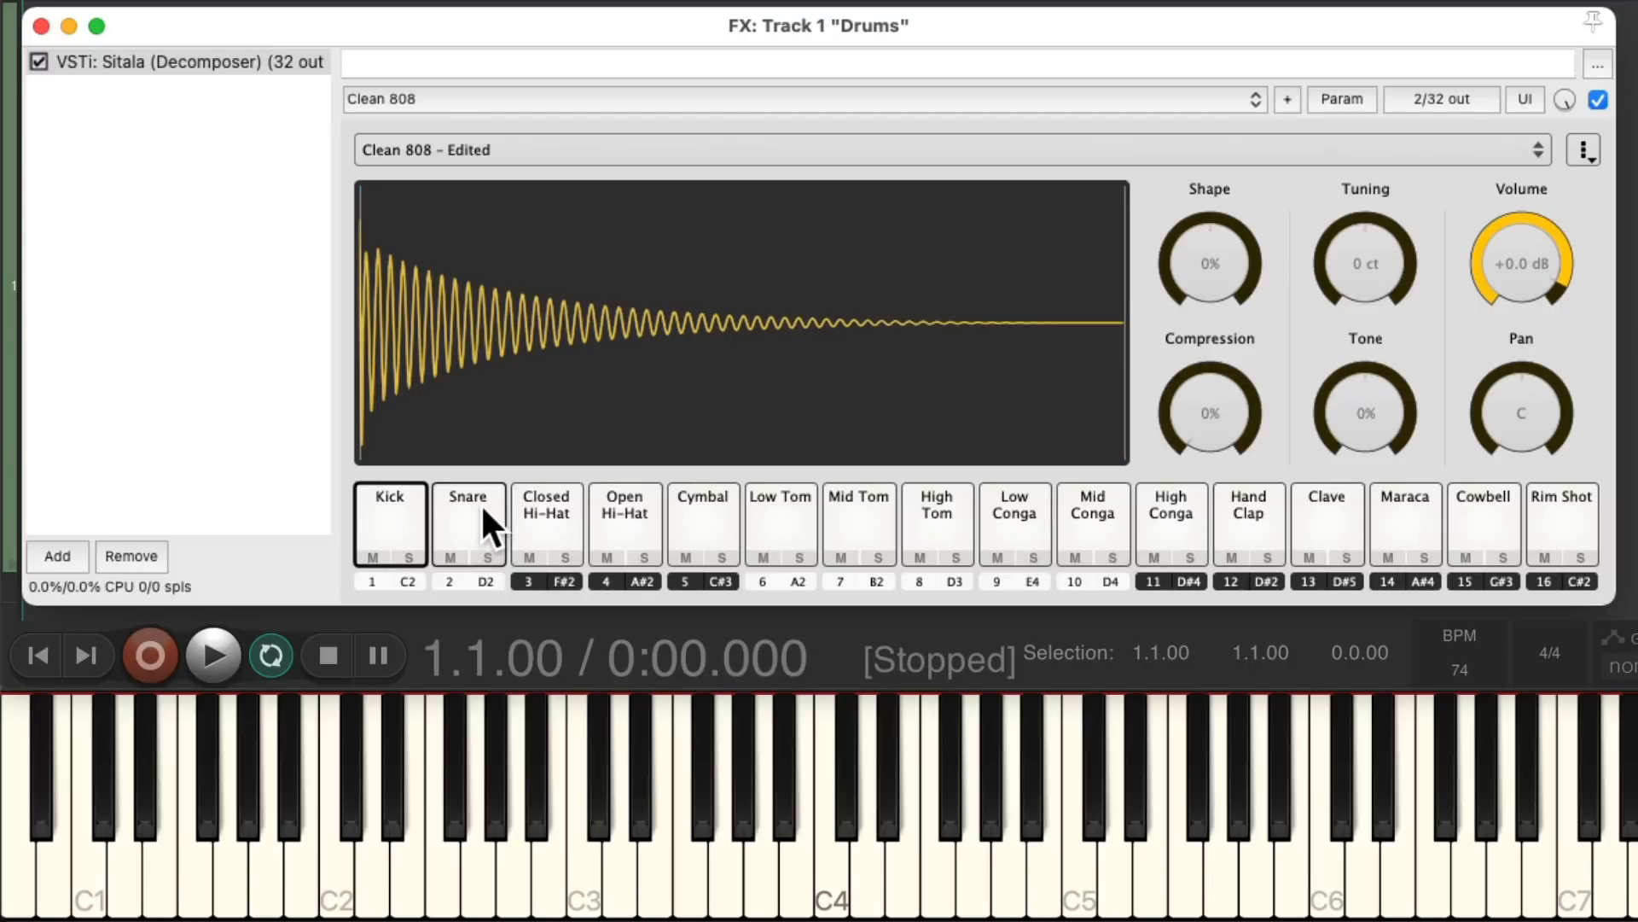
Step: Try the Snare pad's Shape at 55% and -76%, and reset it to 0%
{"action": "left_click", "coordinate": [482, 507]}
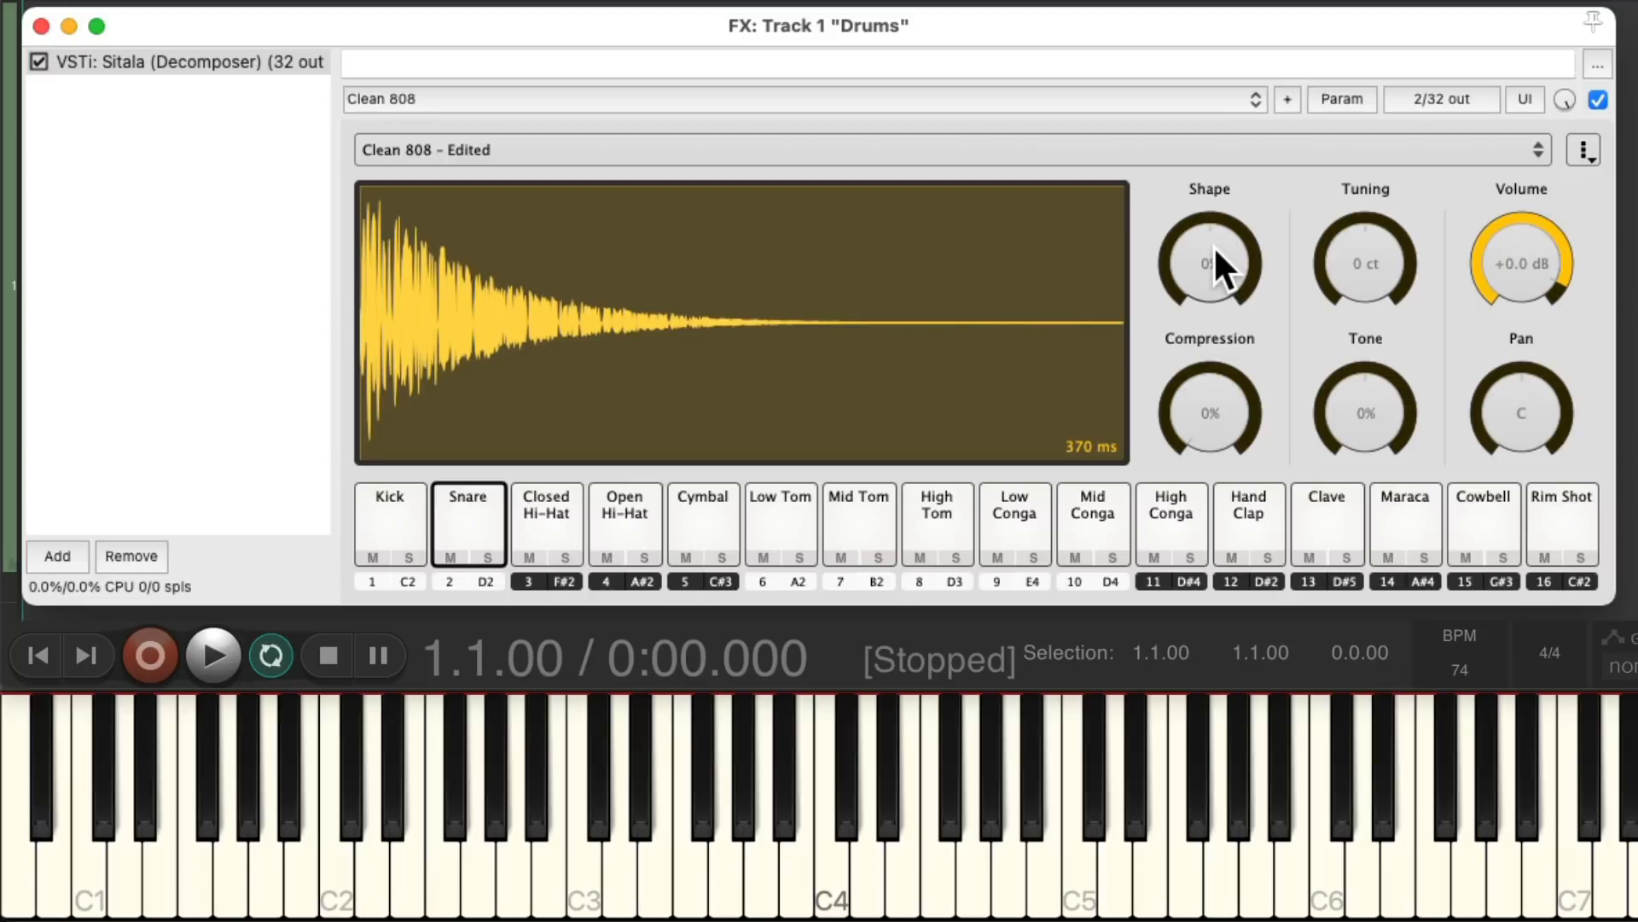
{"action": "left_click_drag", "start_coordinate": [1213, 244], "coordinate": [1232, 173]}
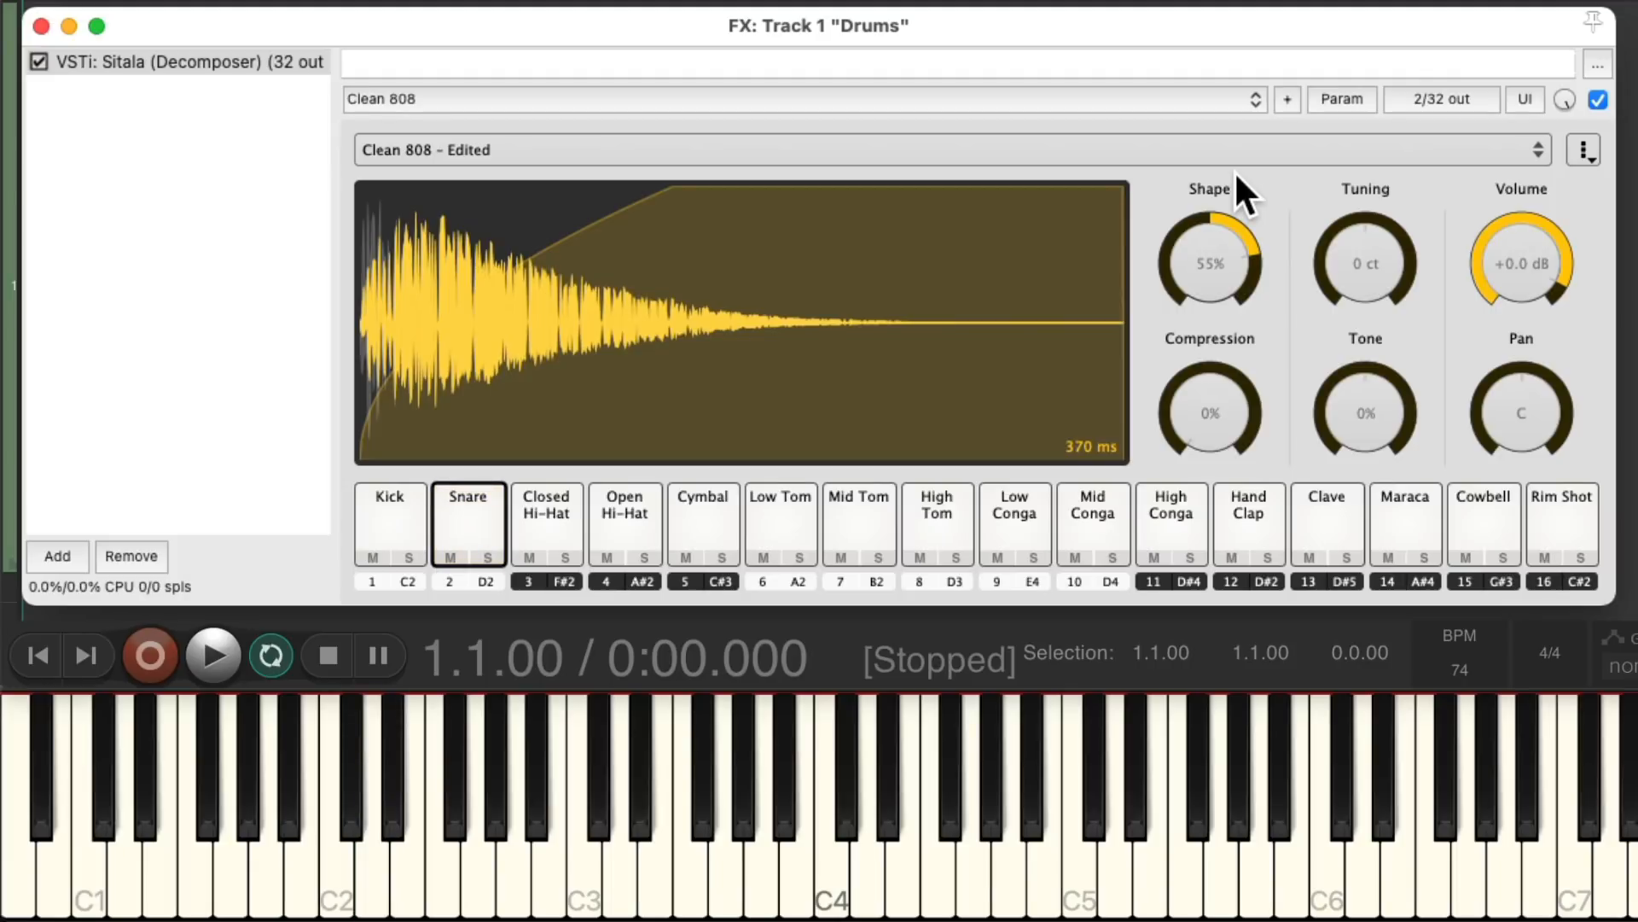
{"action": "left_click_drag", "start_coordinate": [1234, 171], "coordinate": [1175, 336]}
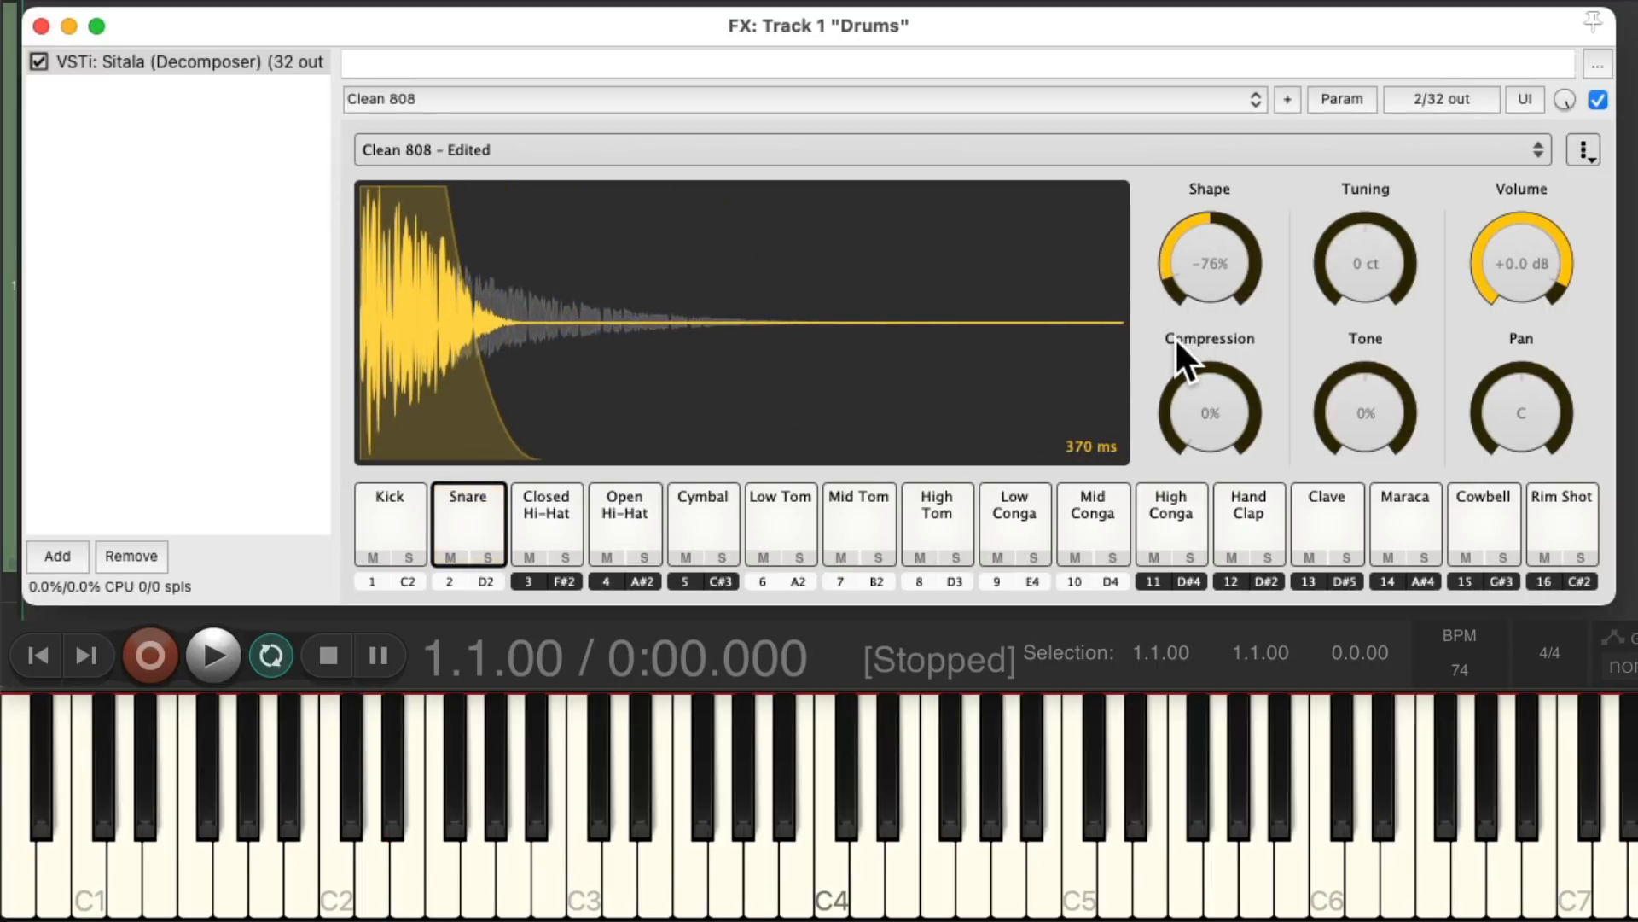
{"action": "double_click", "coordinate": [1186, 268]}
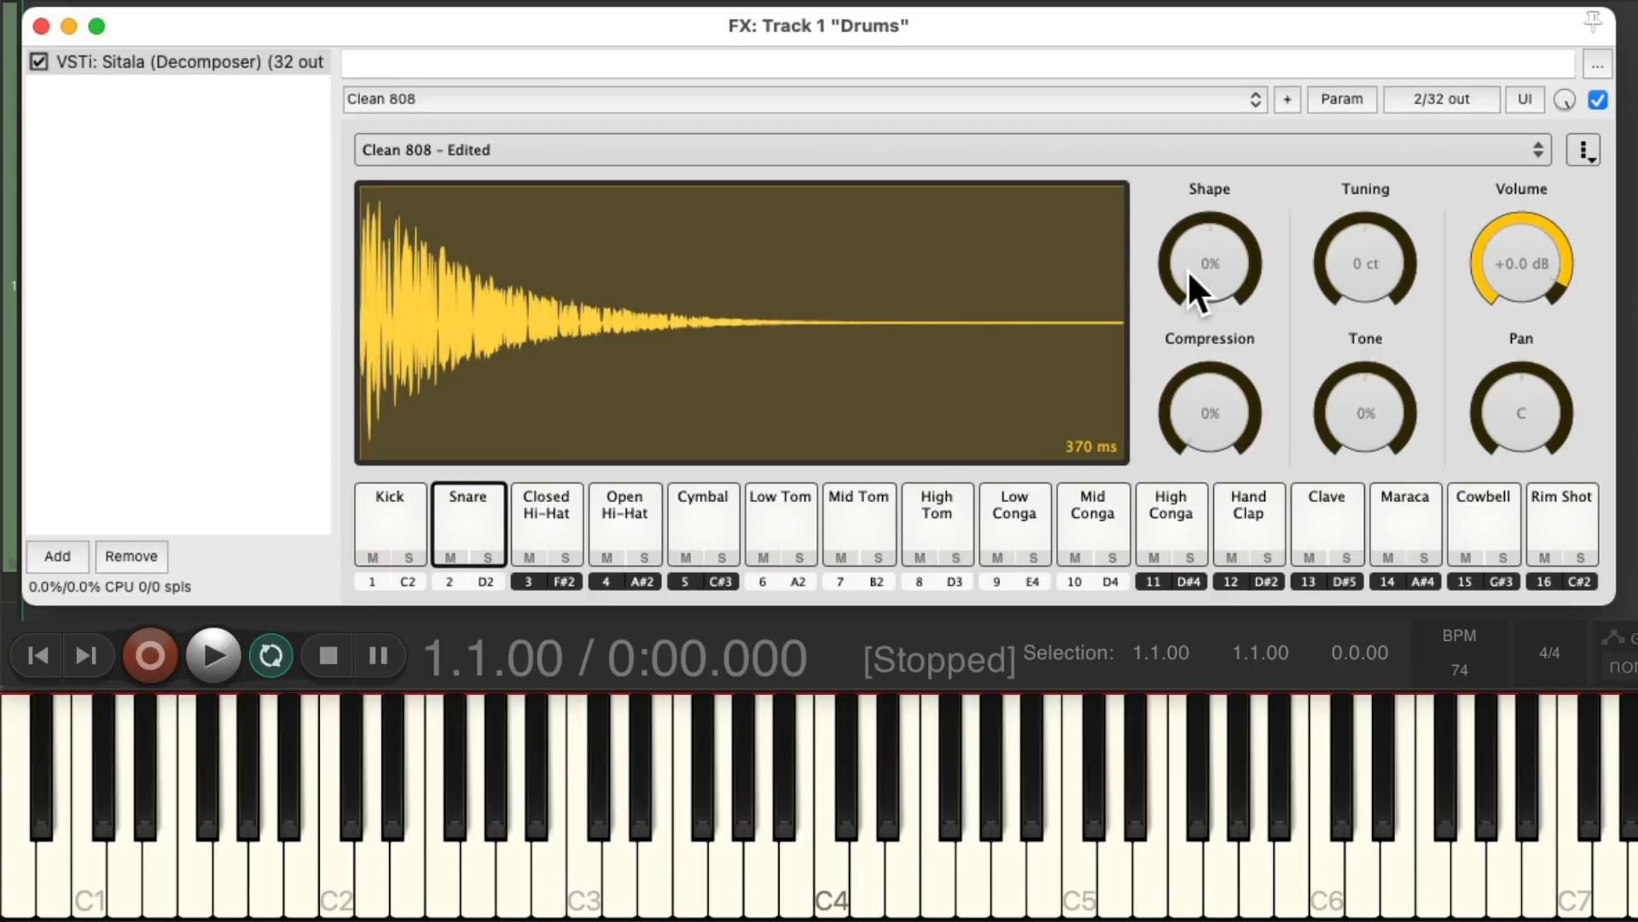
Step: Try the Snare pad's Tuning at 33 ct, Compression at 75% and Tone at 6%, and reset all three to zero
{"action": "mouse_move", "coordinate": [1338, 244]}
{"action": "mouse_move", "coordinate": [1362, 244]}
{"action": "left_mouse_down"}
{"action": "mouse_move", "coordinate": [1371, 161]}
{"action": "mouse_move", "coordinate": [1358, 326]}
{"action": "mouse_move", "coordinate": [1363, 167]}
{"action": "mouse_move", "coordinate": [1367, 242]}
{"action": "left_mouse_up"}
{"action": "left_click_drag", "start_coordinate": [1204, 411], "coordinate": [1266, 215]}
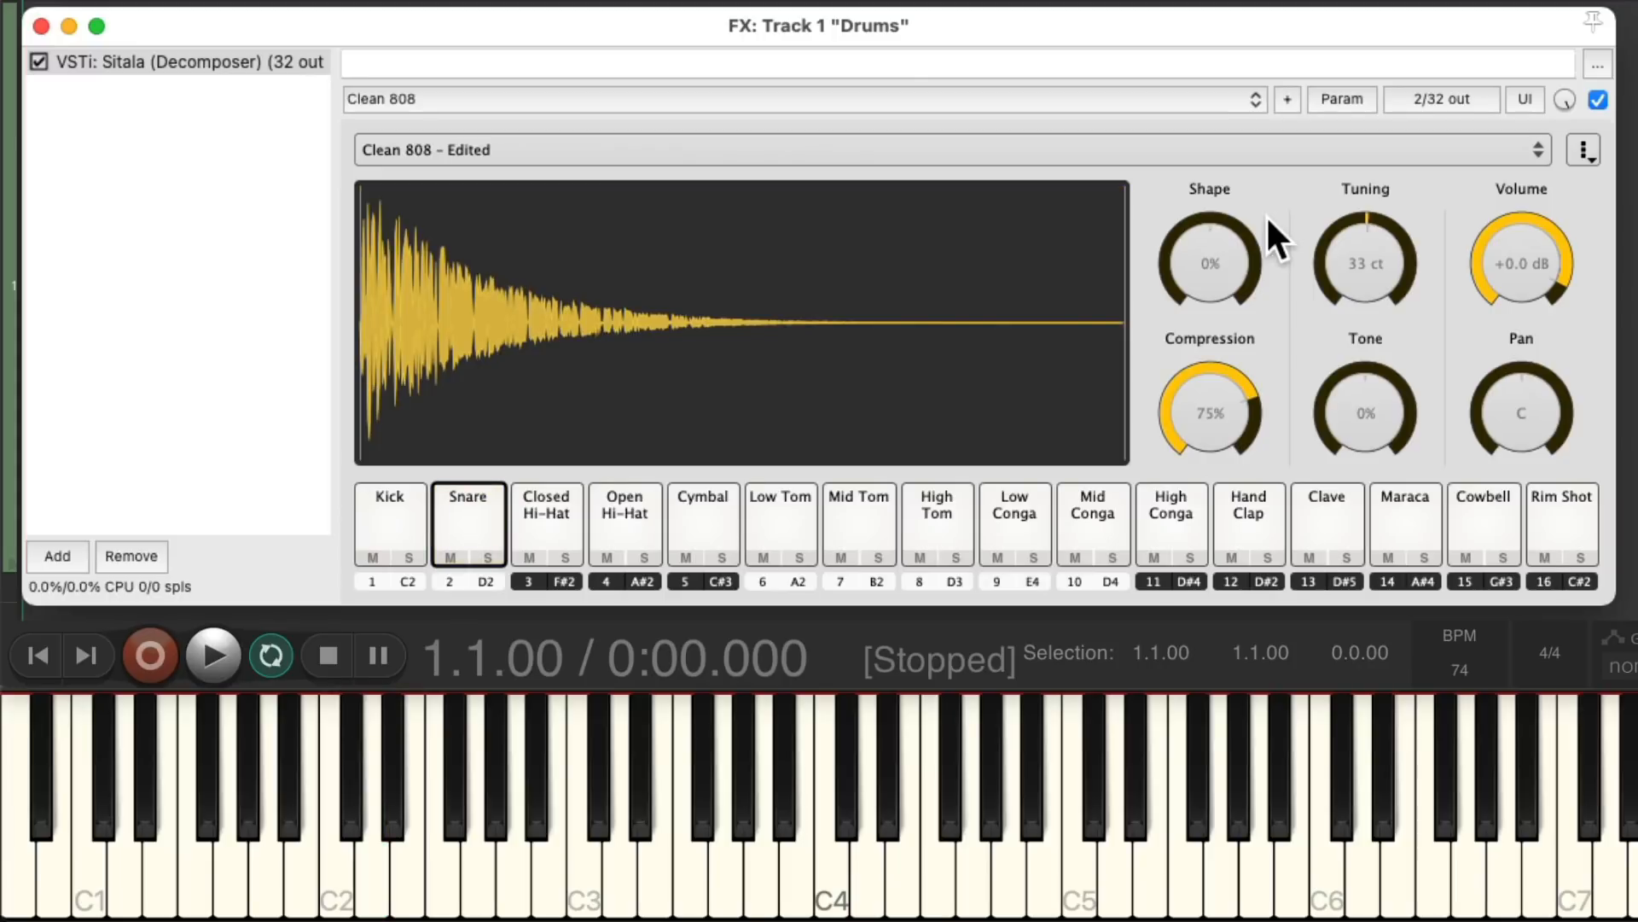
{"action": "double_click", "coordinate": [1202, 411]}
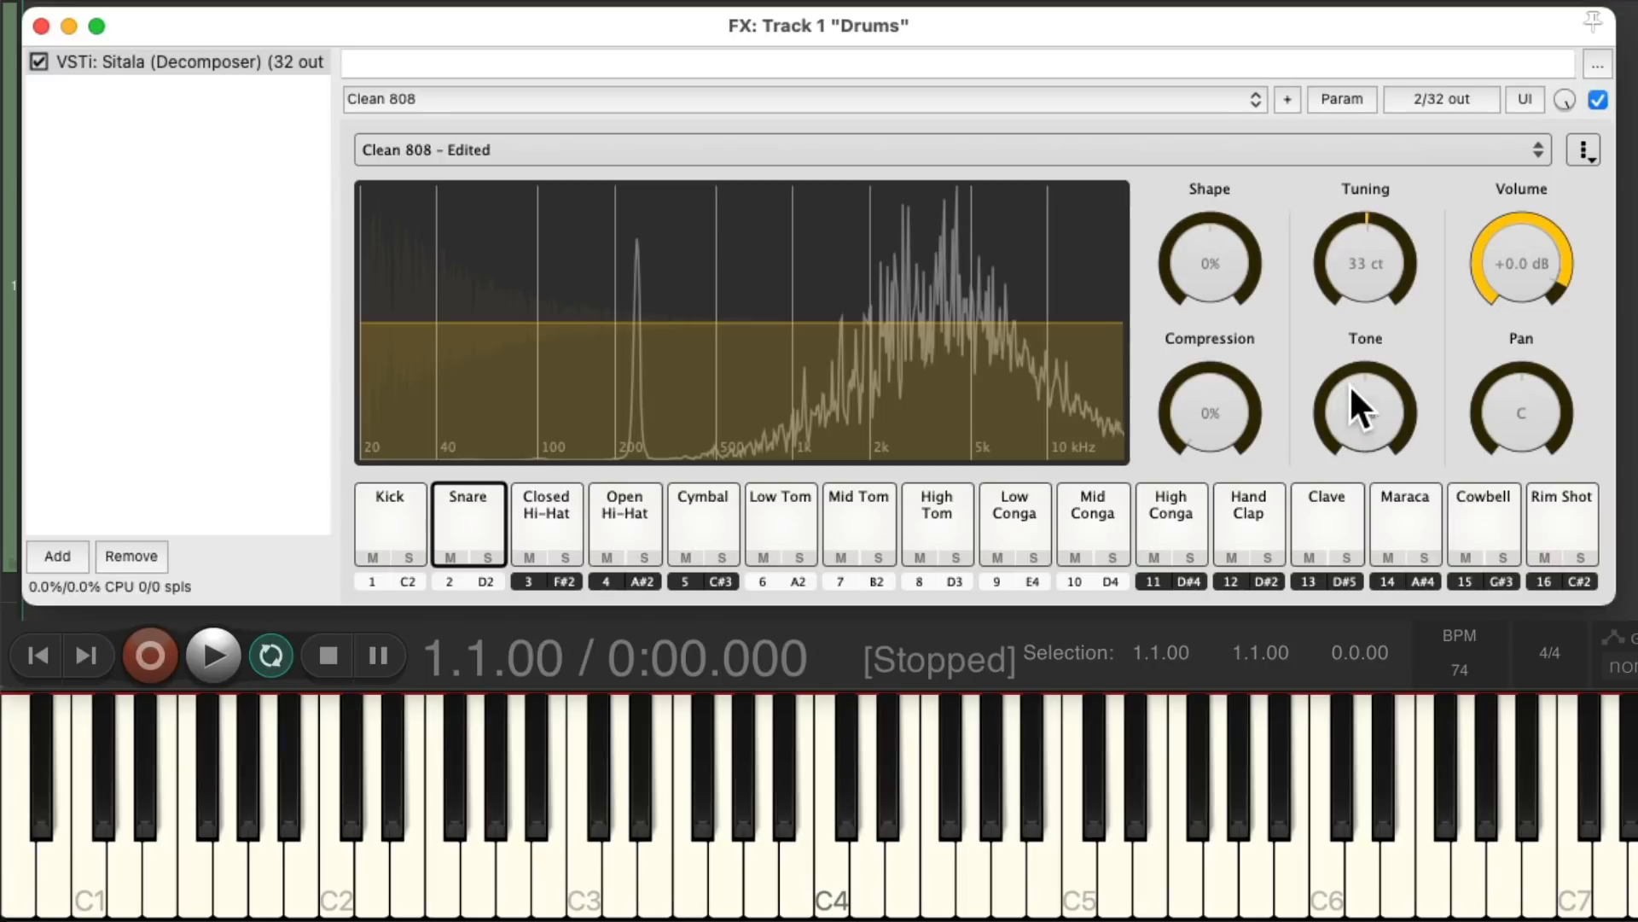
{"action": "left_click_drag", "start_coordinate": [1349, 408], "coordinate": [1313, 362]}
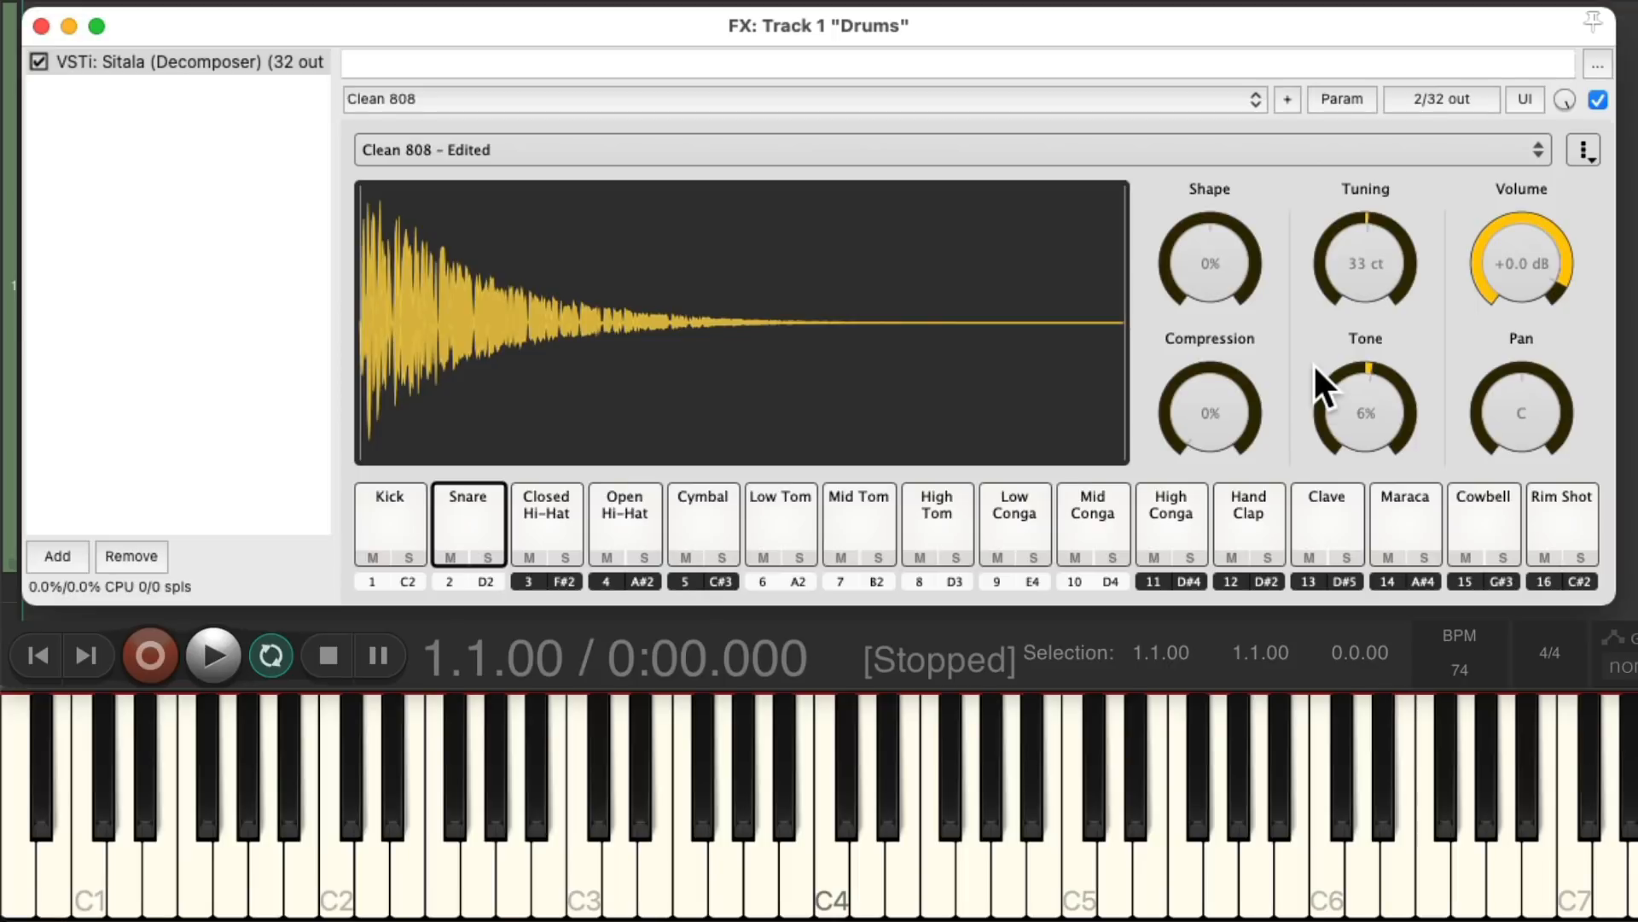
{"action": "double_click", "coordinate": [1362, 412]}
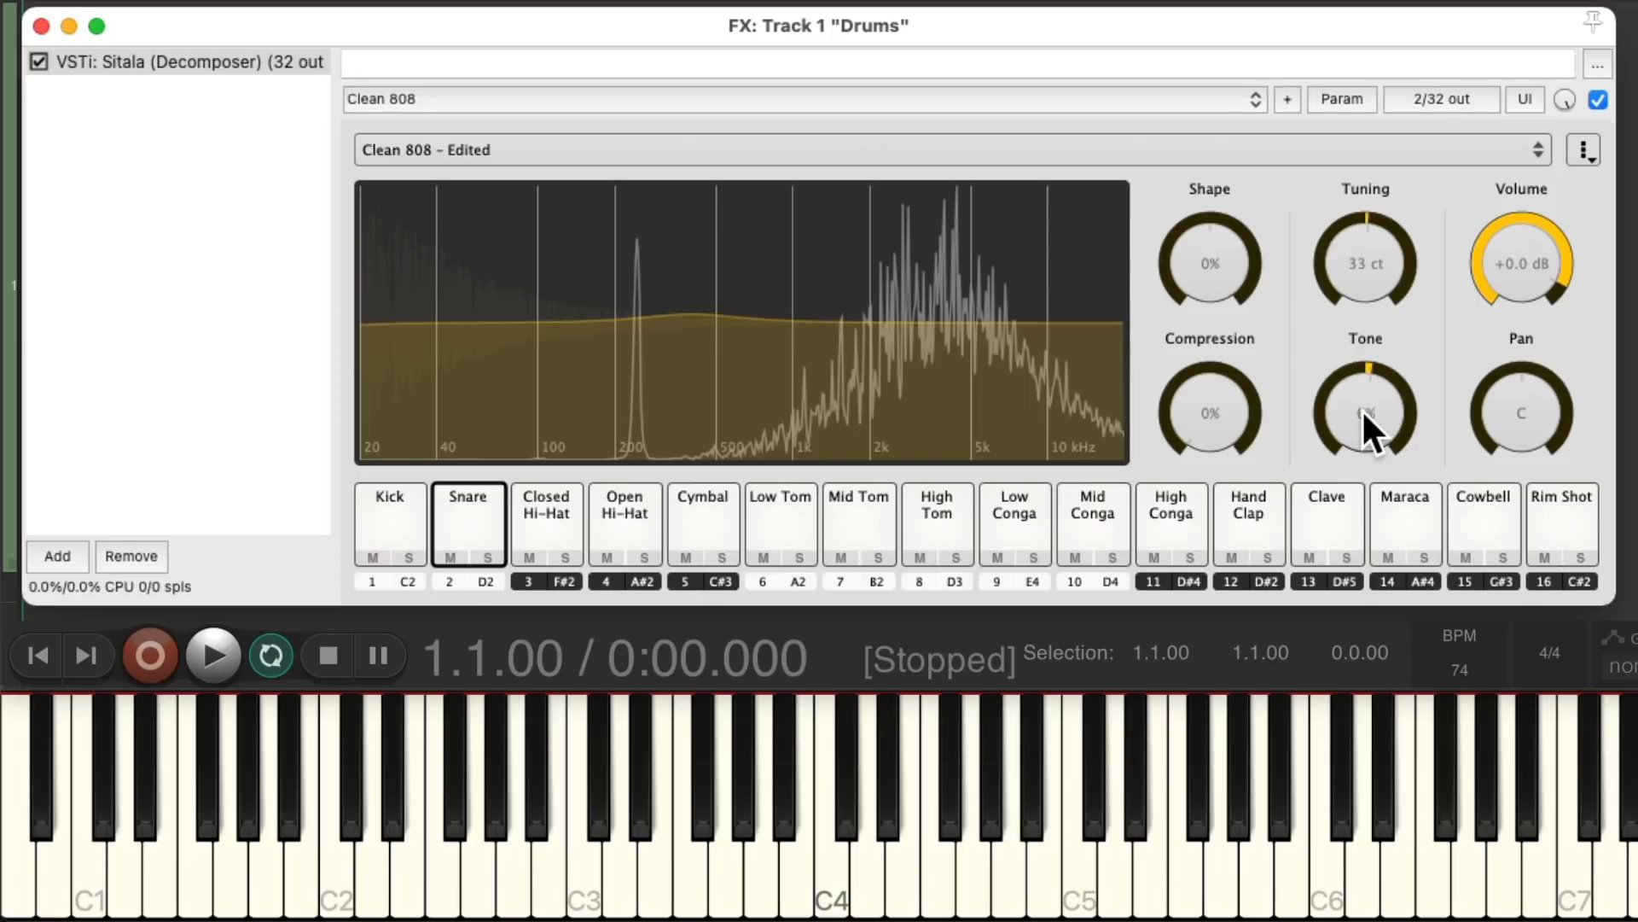
{"action": "double_click", "coordinate": [1362, 244]}
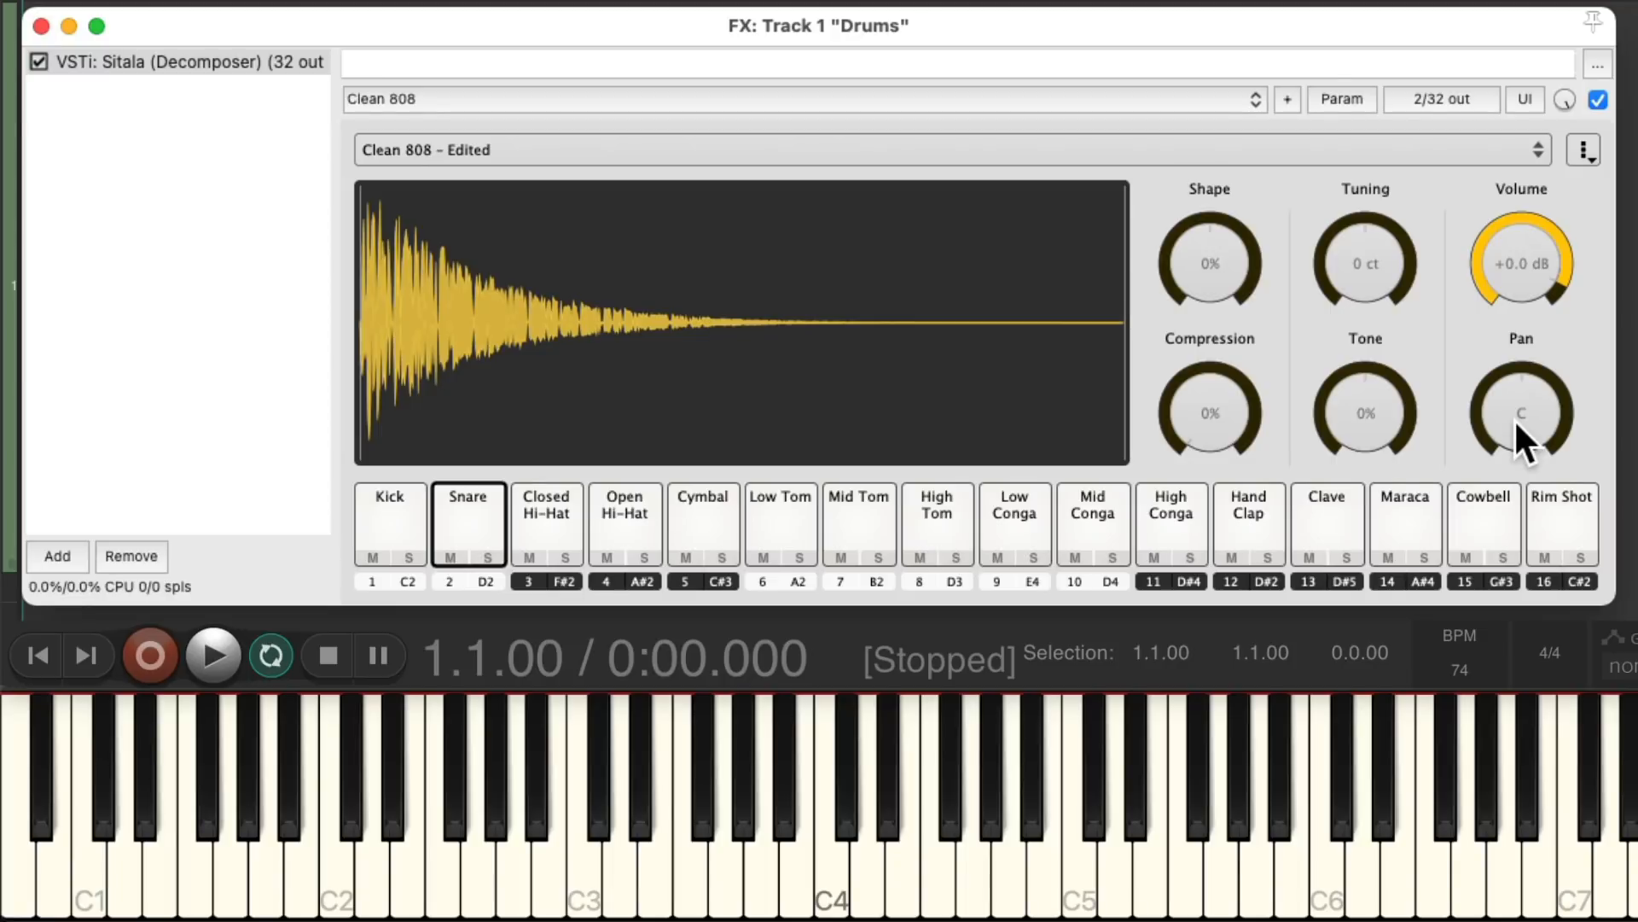
Step: Look through the kit saving options and load the saved Clean 808 user kit
{"action": "left_click", "coordinate": [1583, 152]}
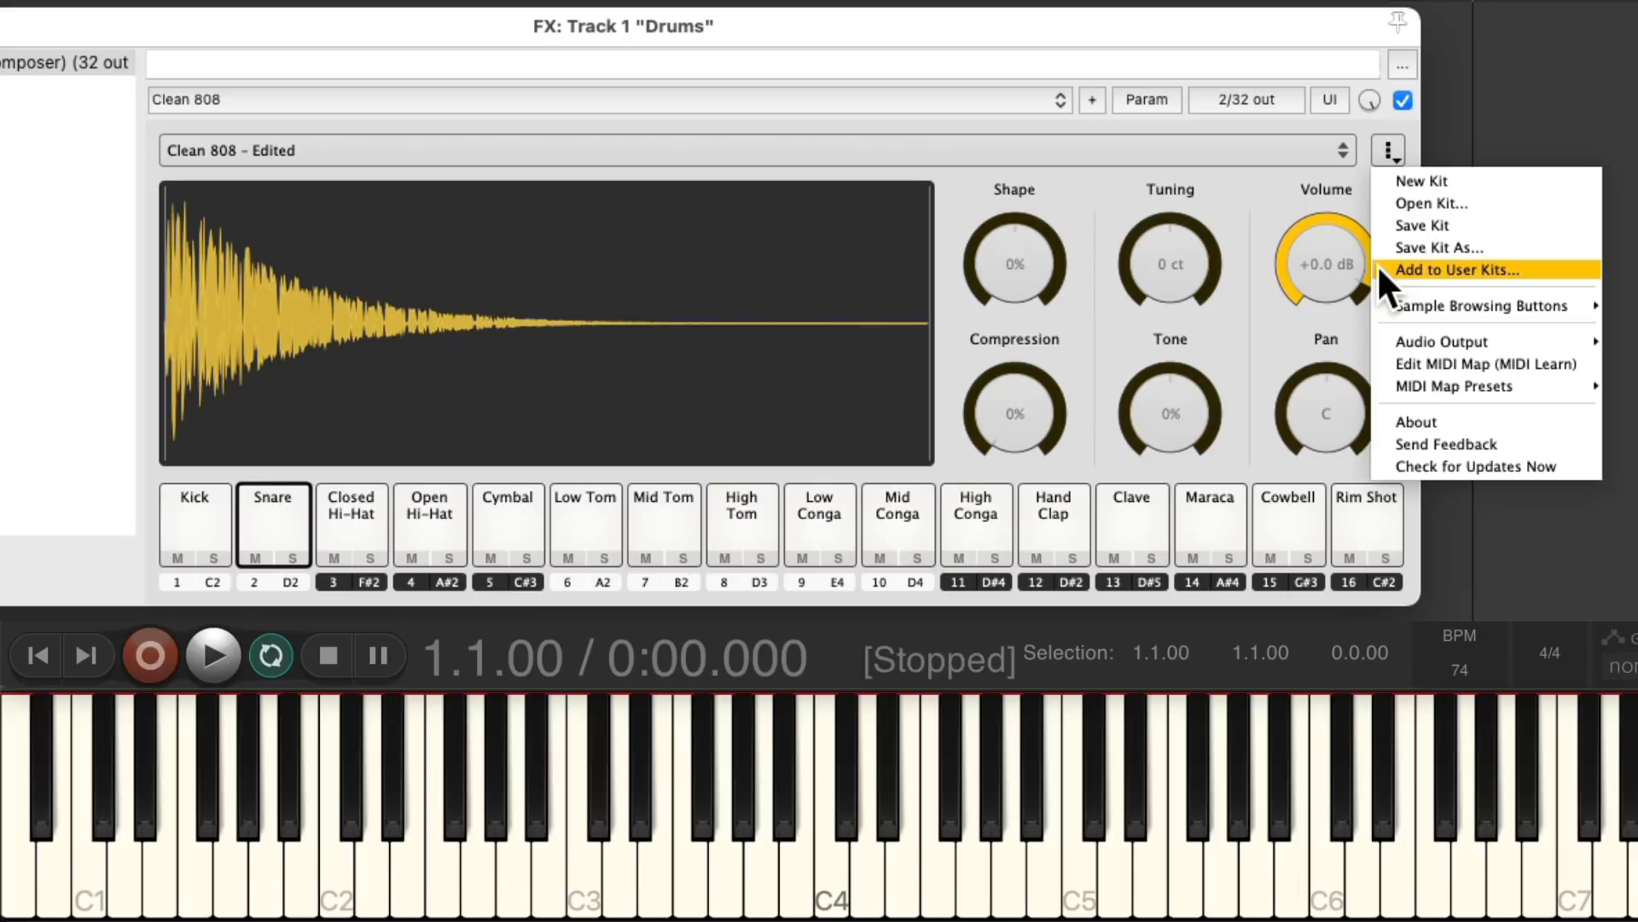
{"action": "left_click", "coordinate": [1377, 263]}
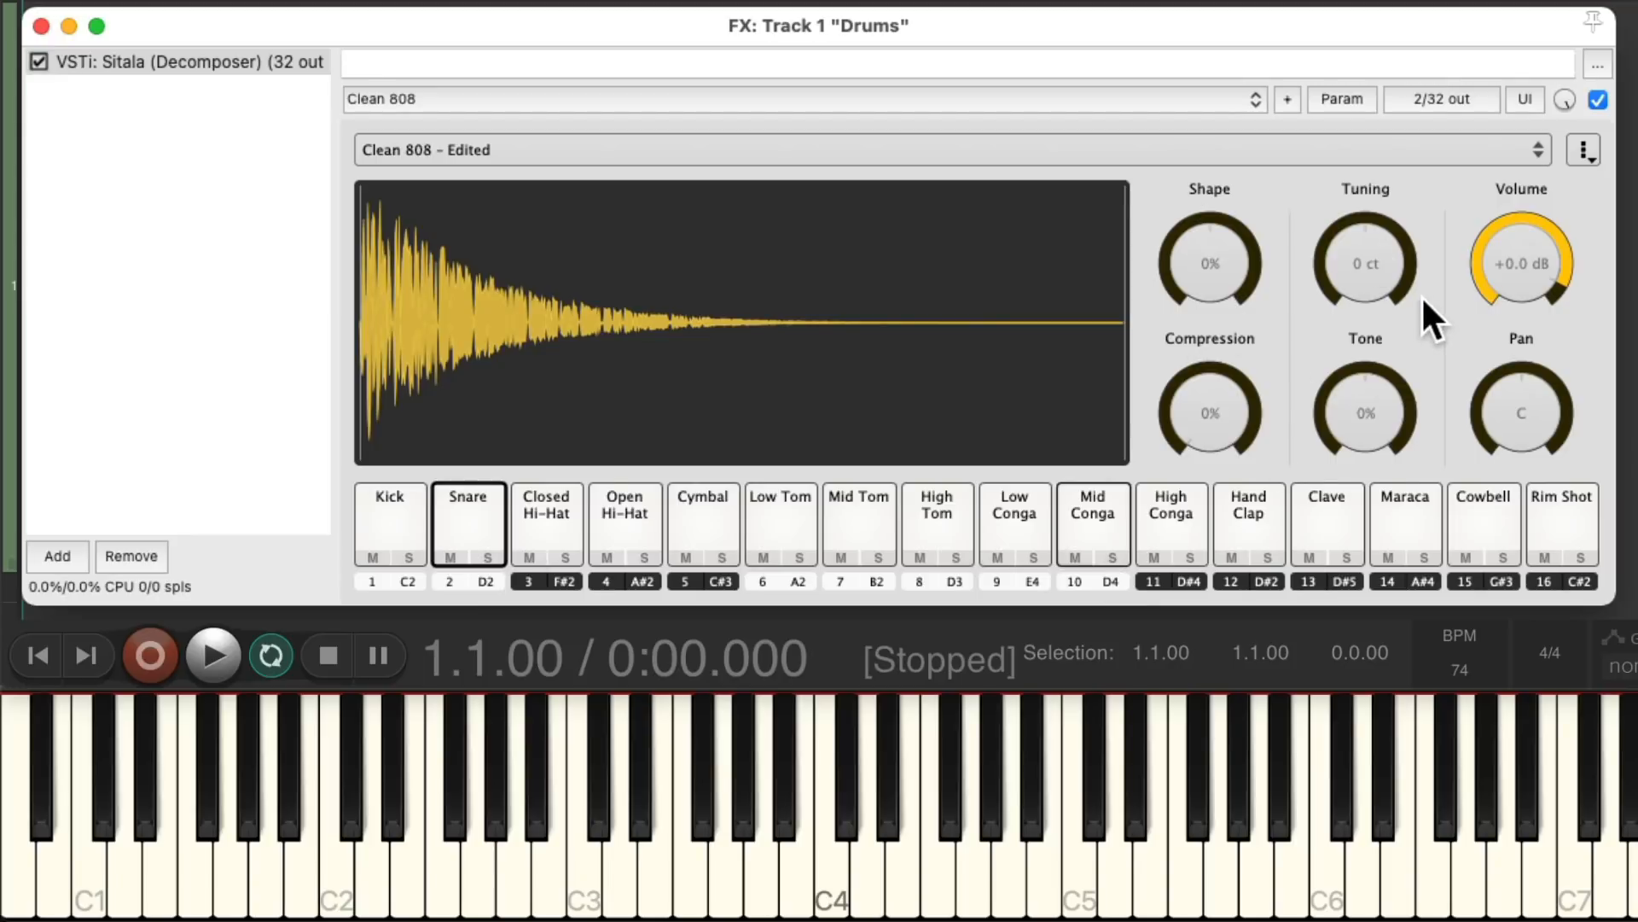
{"action": "left_click", "coordinate": [678, 149]}
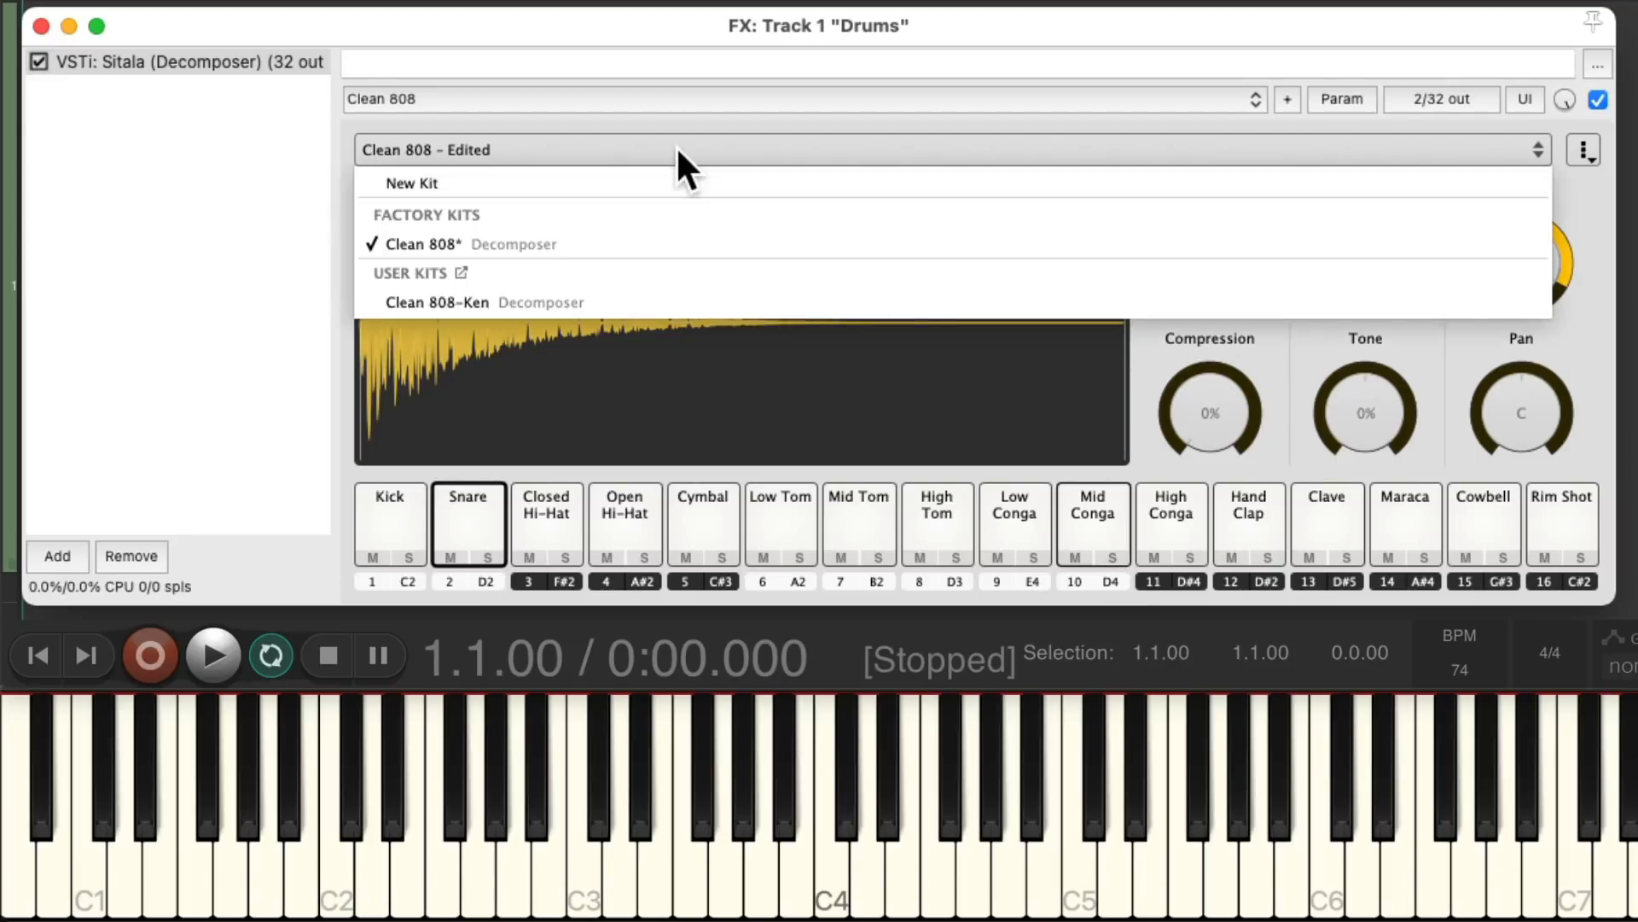
{"action": "left_click", "coordinate": [663, 294]}
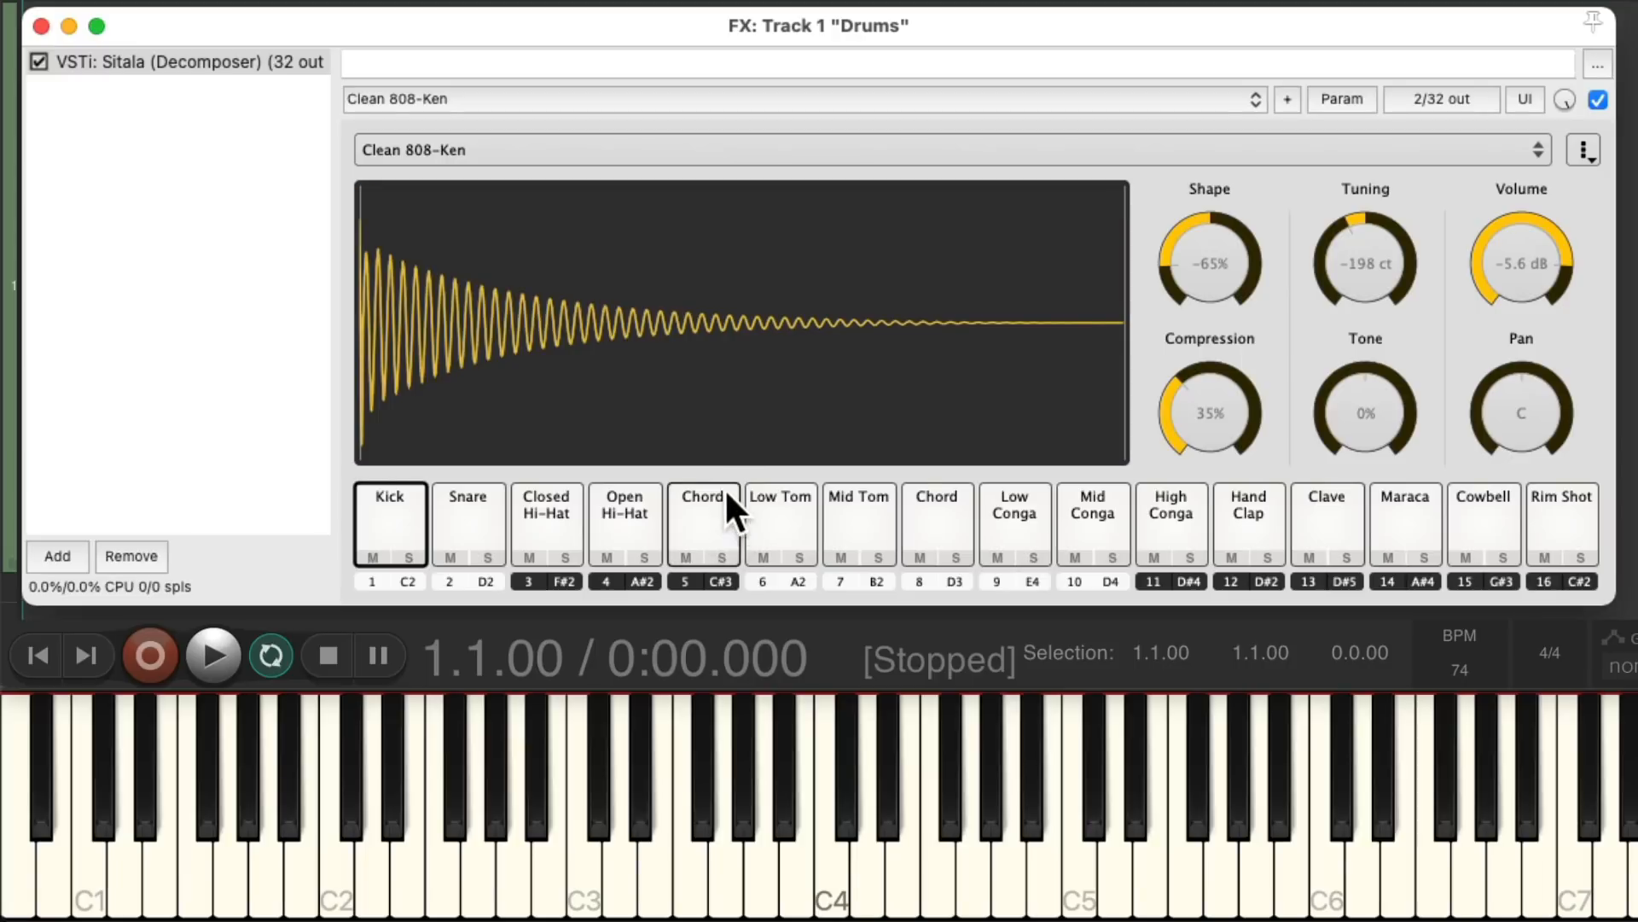
Step: Audition the two Chord pads on D3 and C#3 and compare their settings
{"action": "left_click", "coordinate": [930, 512]}
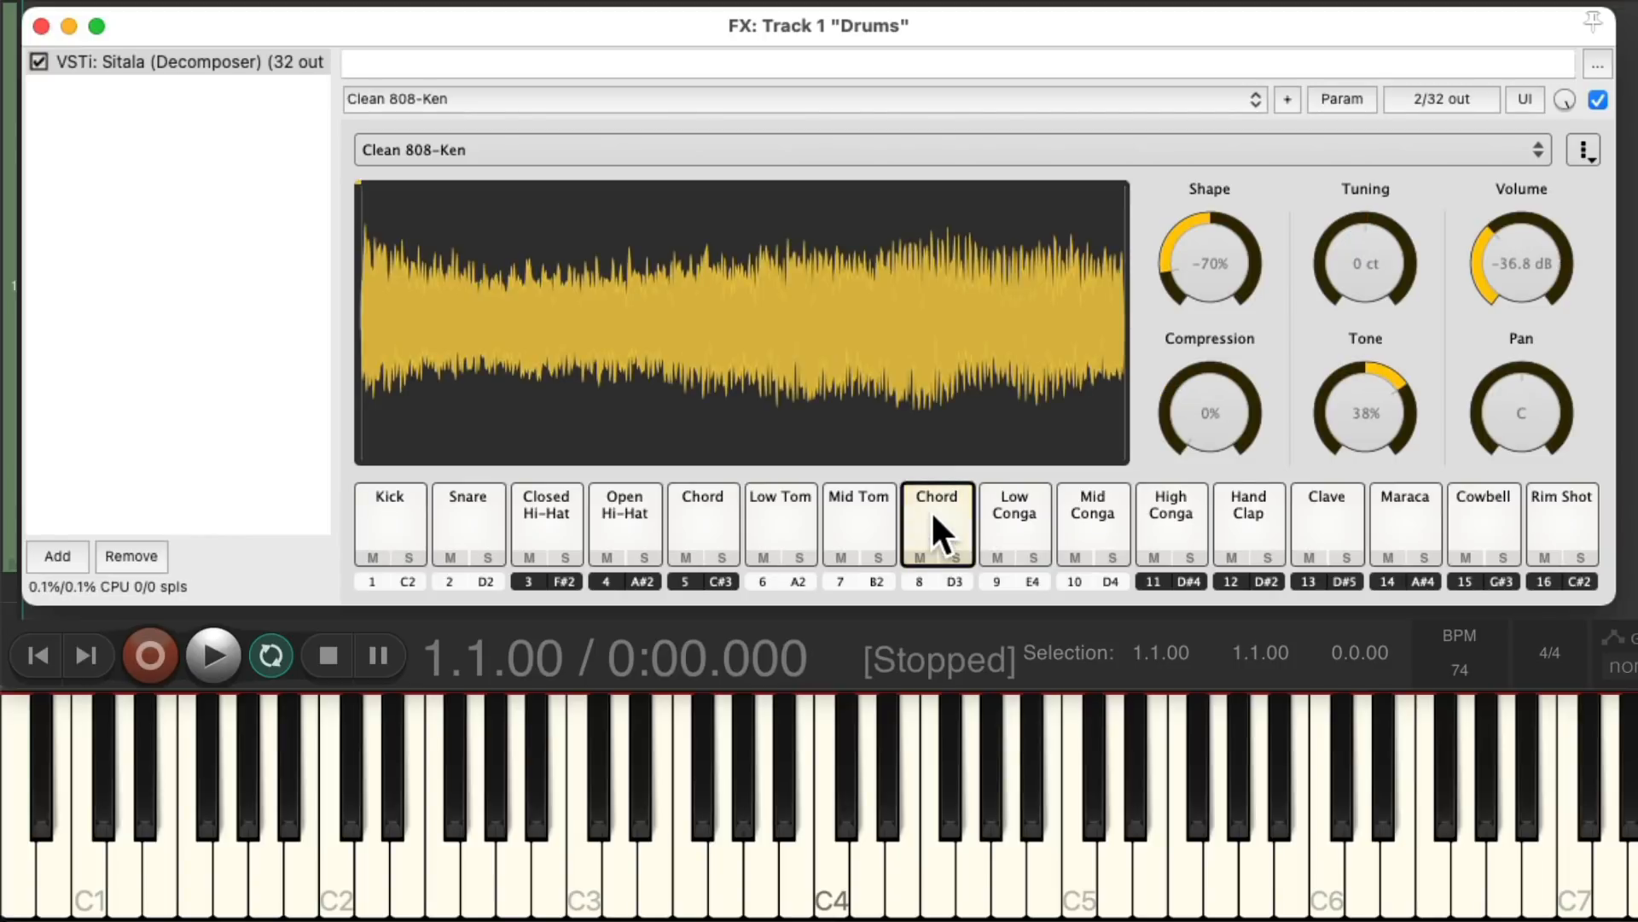
{"action": "left_click", "coordinate": [703, 503]}
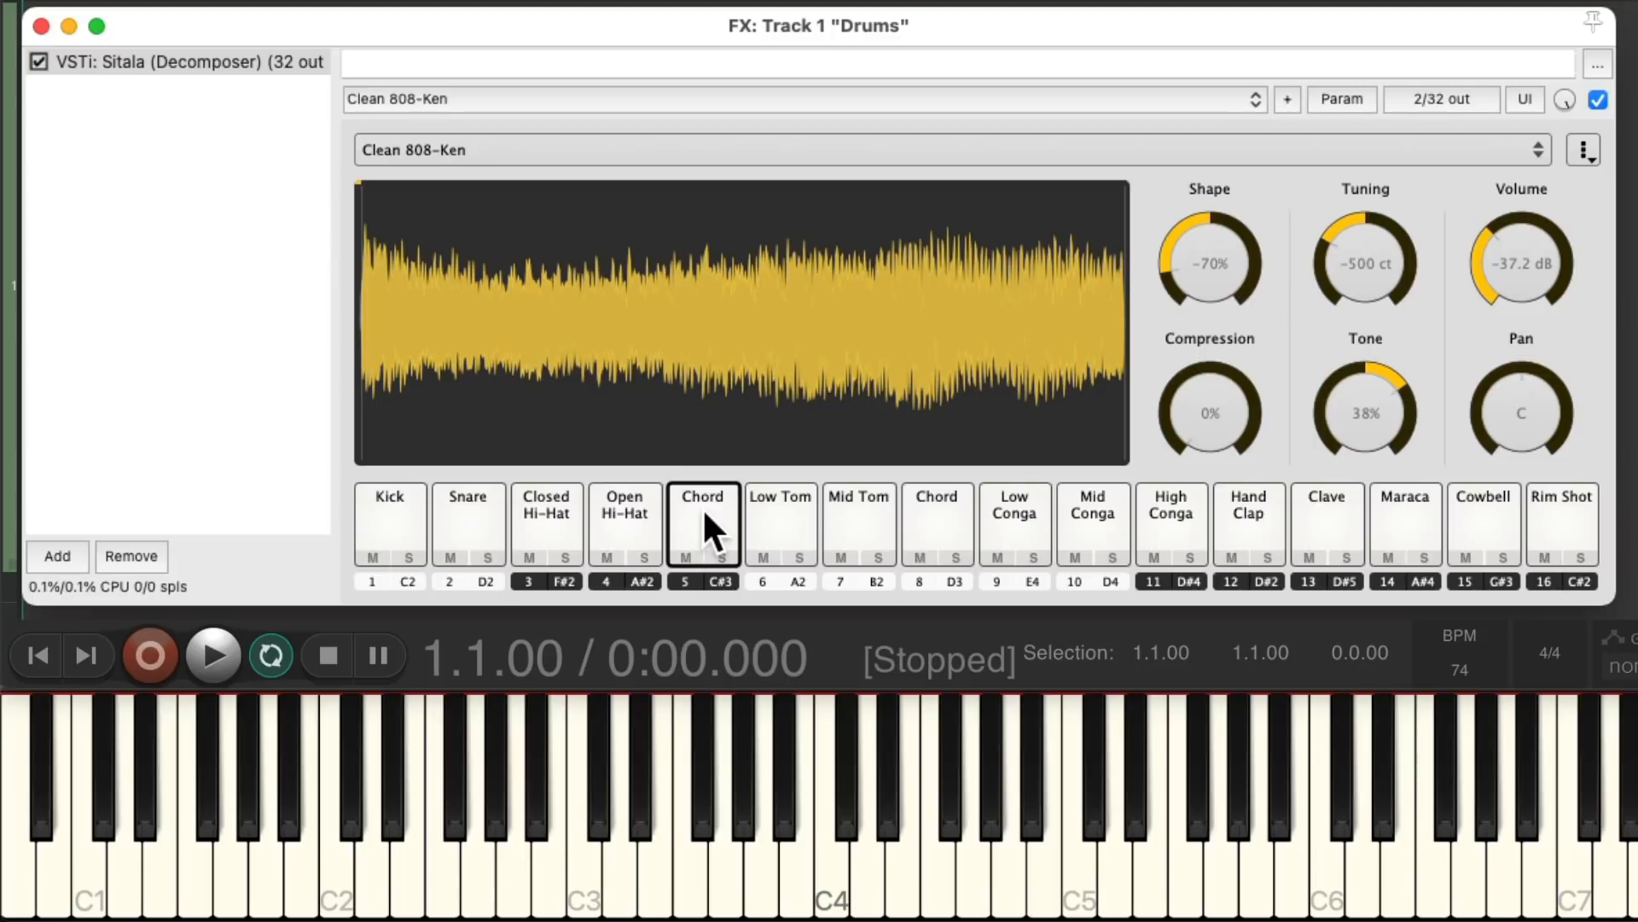
{"action": "left_click", "coordinate": [949, 510]}
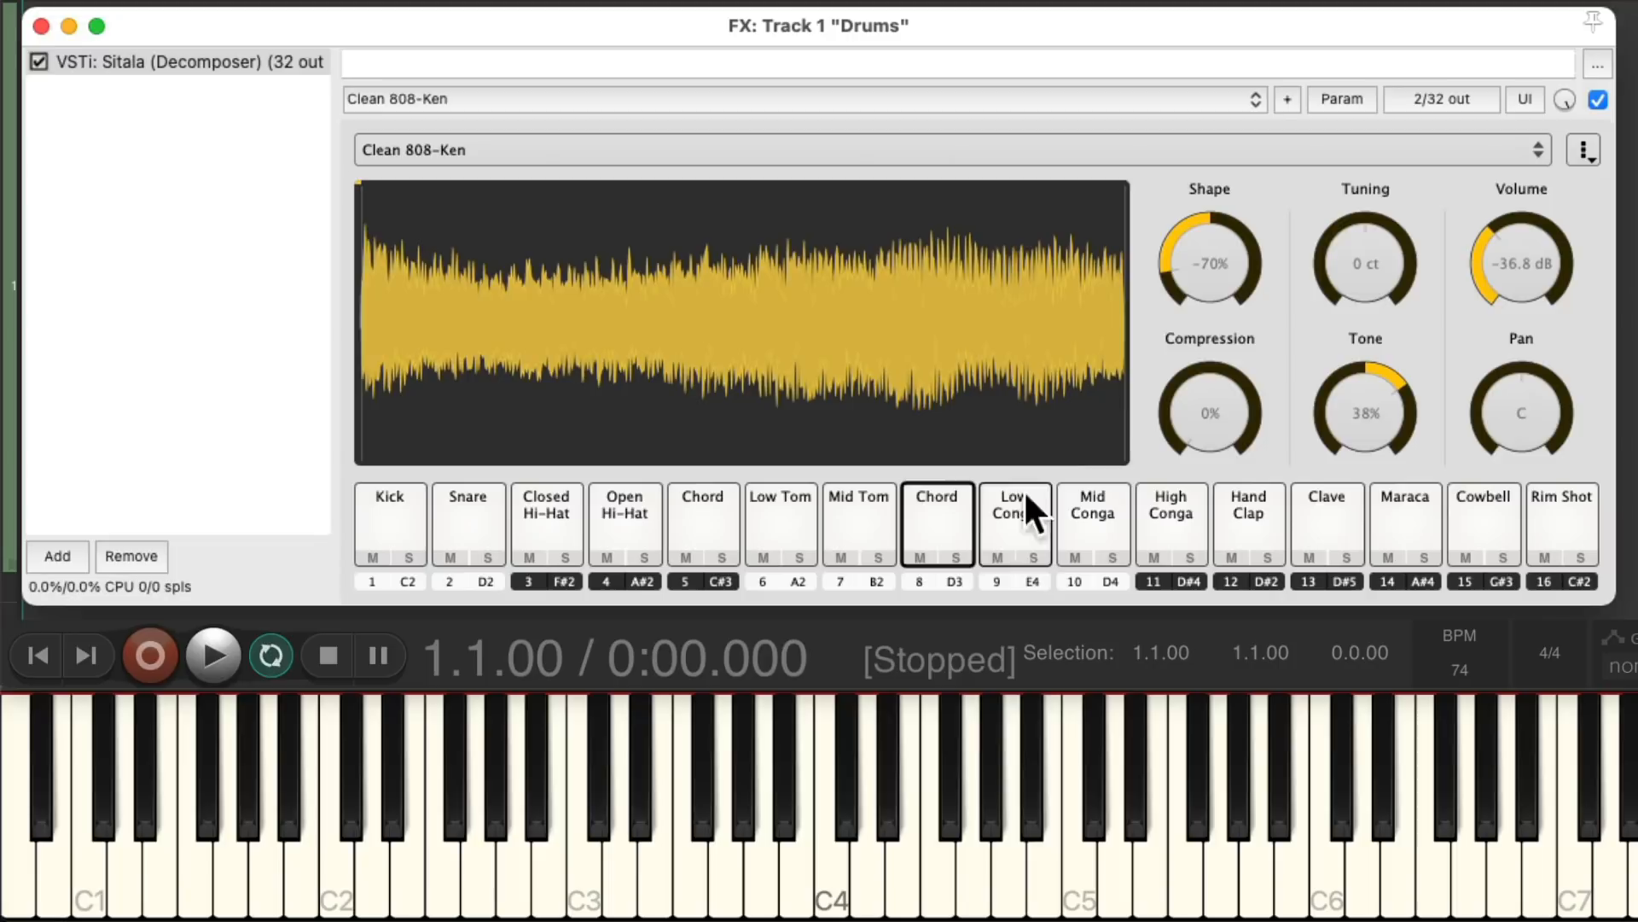
Step: Try the D3 Chord pad with Shape and Tone reset to 0% and a changed Volume
{"action": "double_click", "coordinate": [1205, 269]}
{"action": "double_click", "coordinate": [1355, 377]}
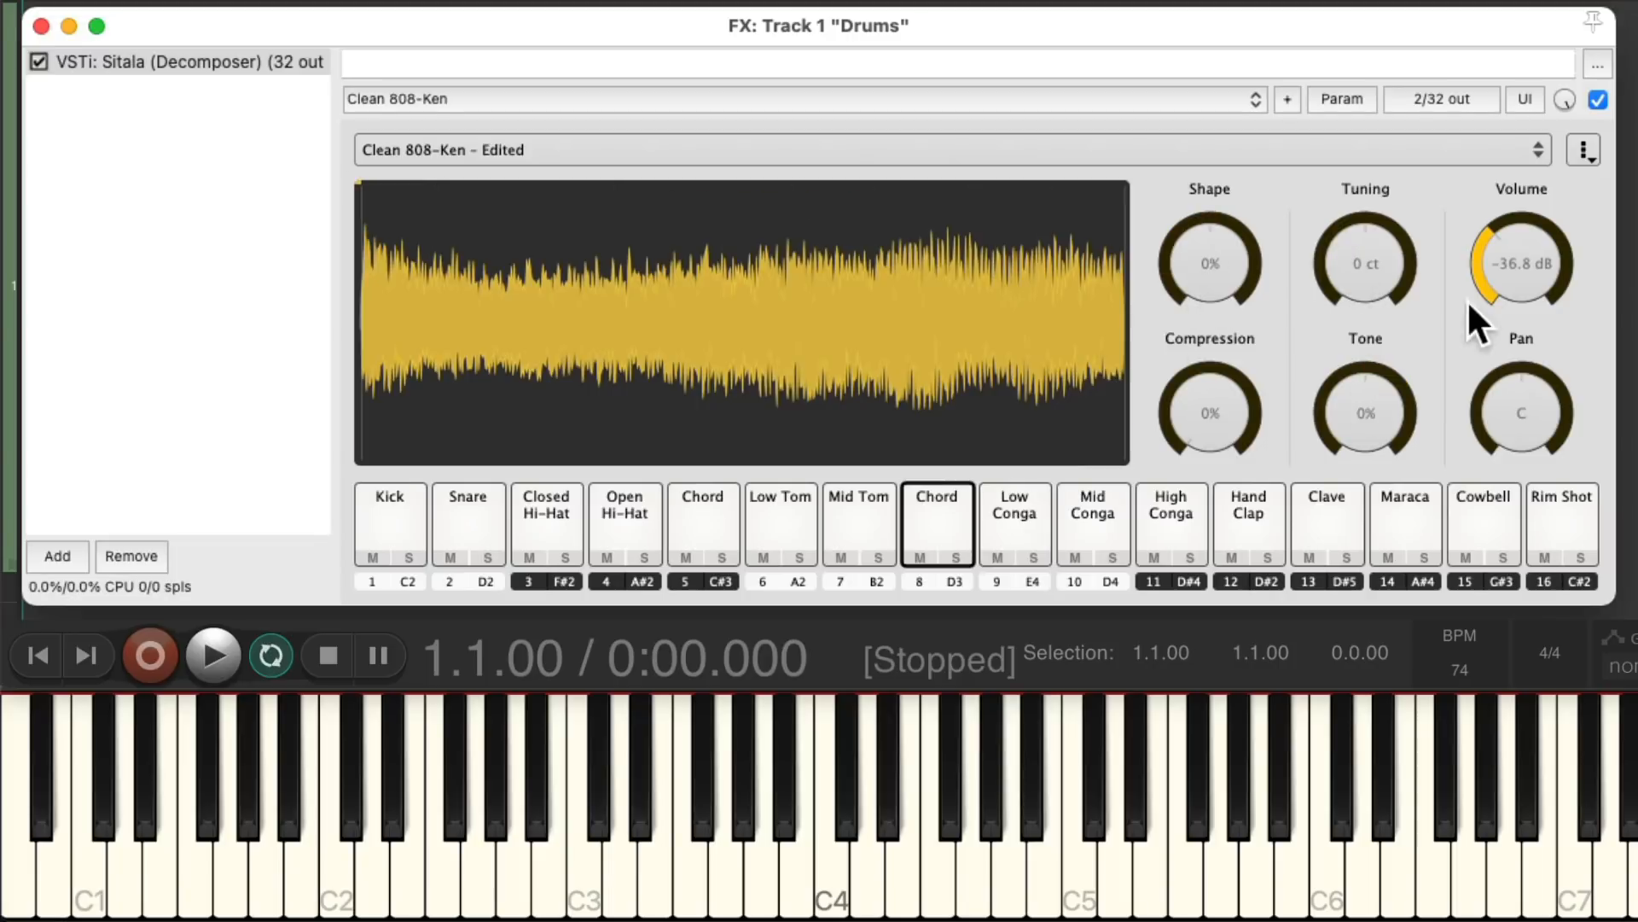
{"action": "left_click_drag", "start_coordinate": [1521, 264], "coordinate": [1425, 318]}
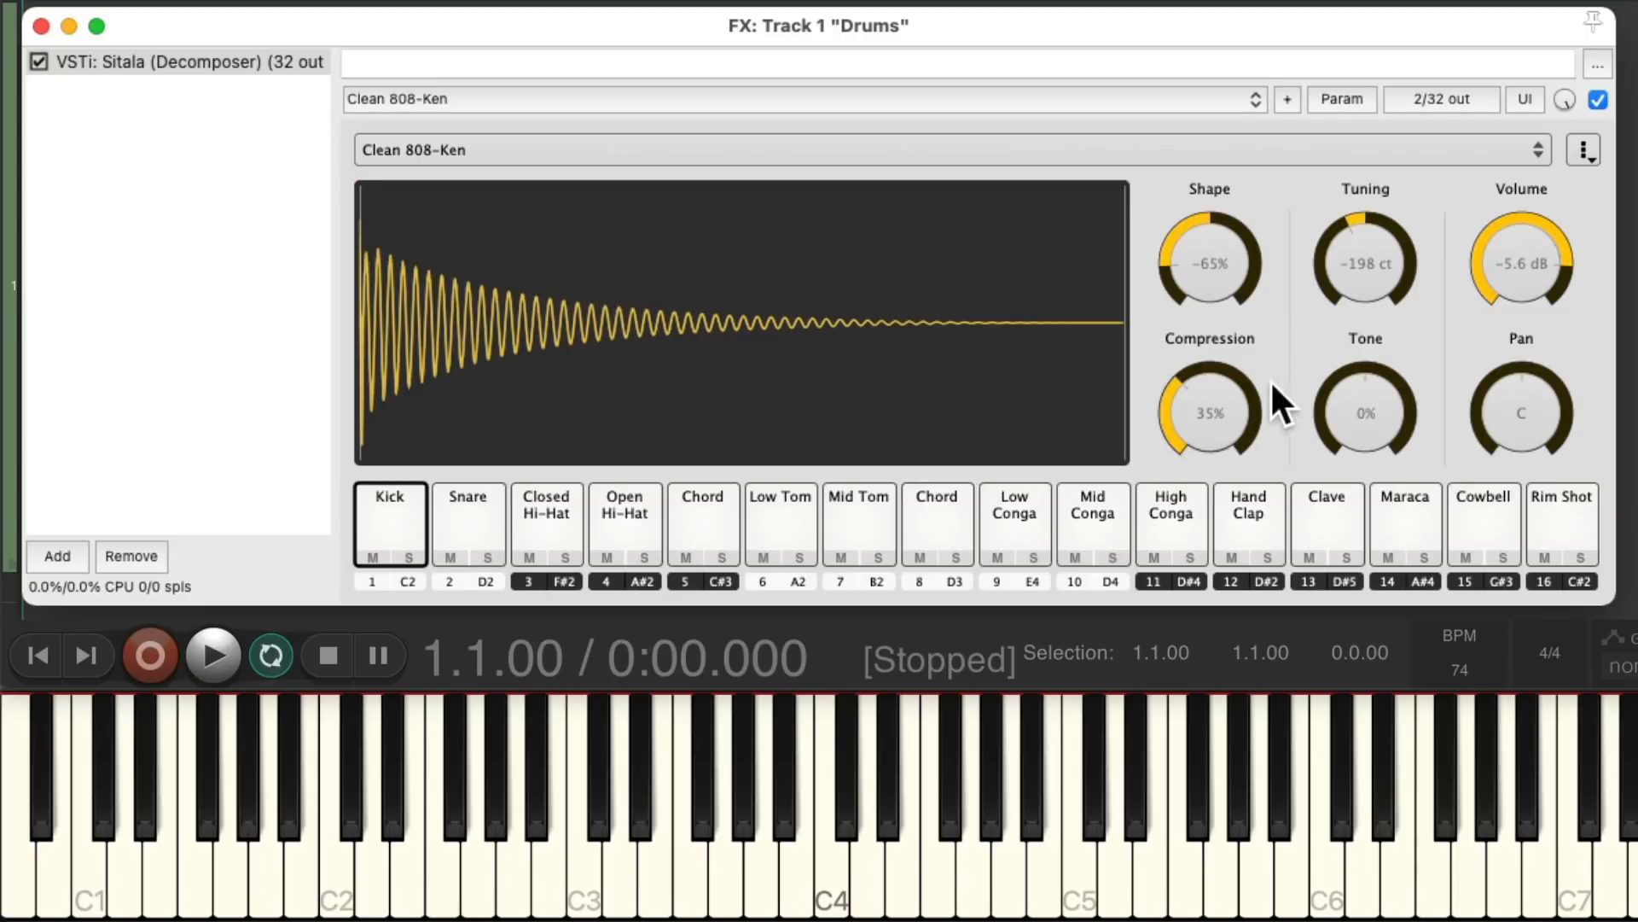
Step: Inspect the Kick pad's Shape and Tuning, and audition the Chord pads on D3 and C#3 again
{"action": "mouse_move", "coordinate": [1241, 275]}
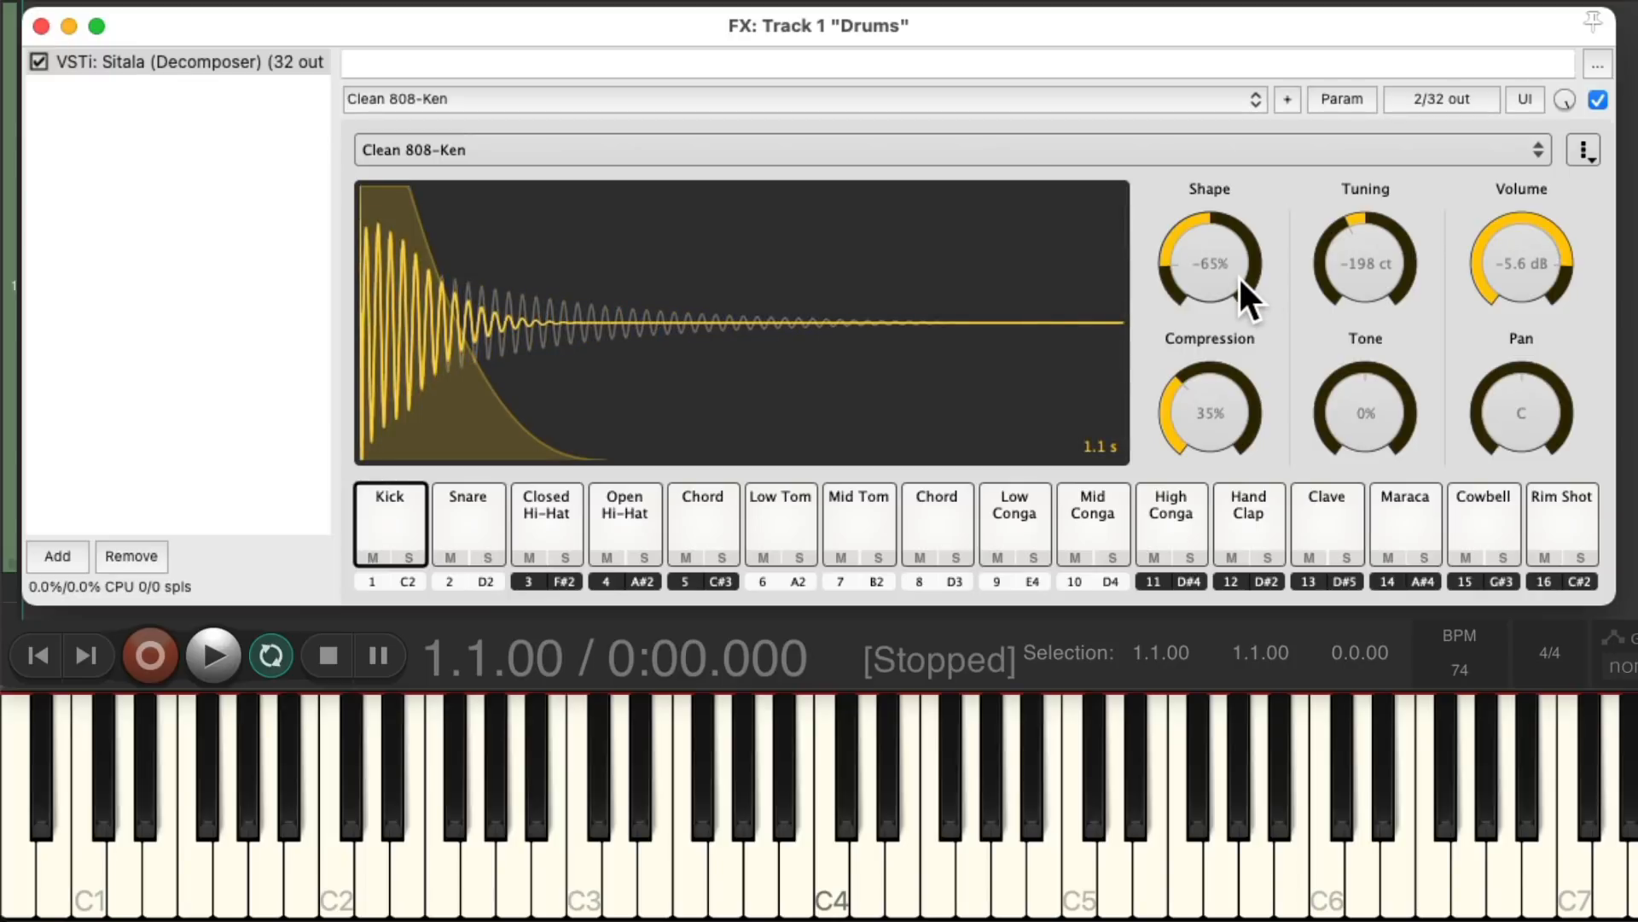
{"action": "mouse_move", "coordinate": [1380, 273]}
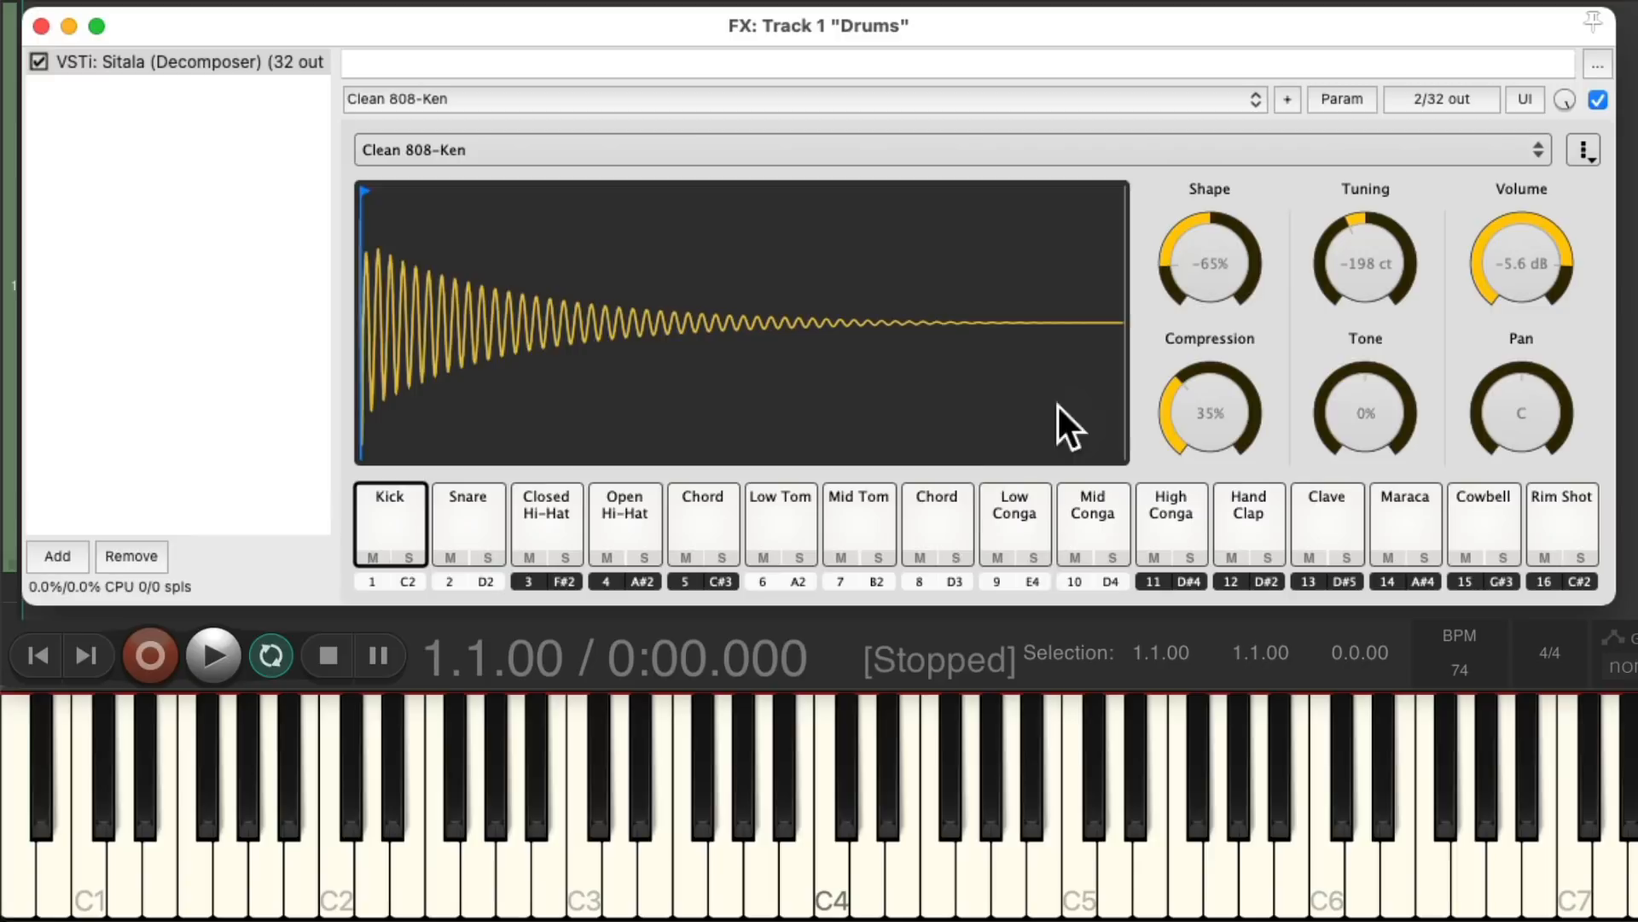
{"action": "left_click", "coordinate": [936, 515]}
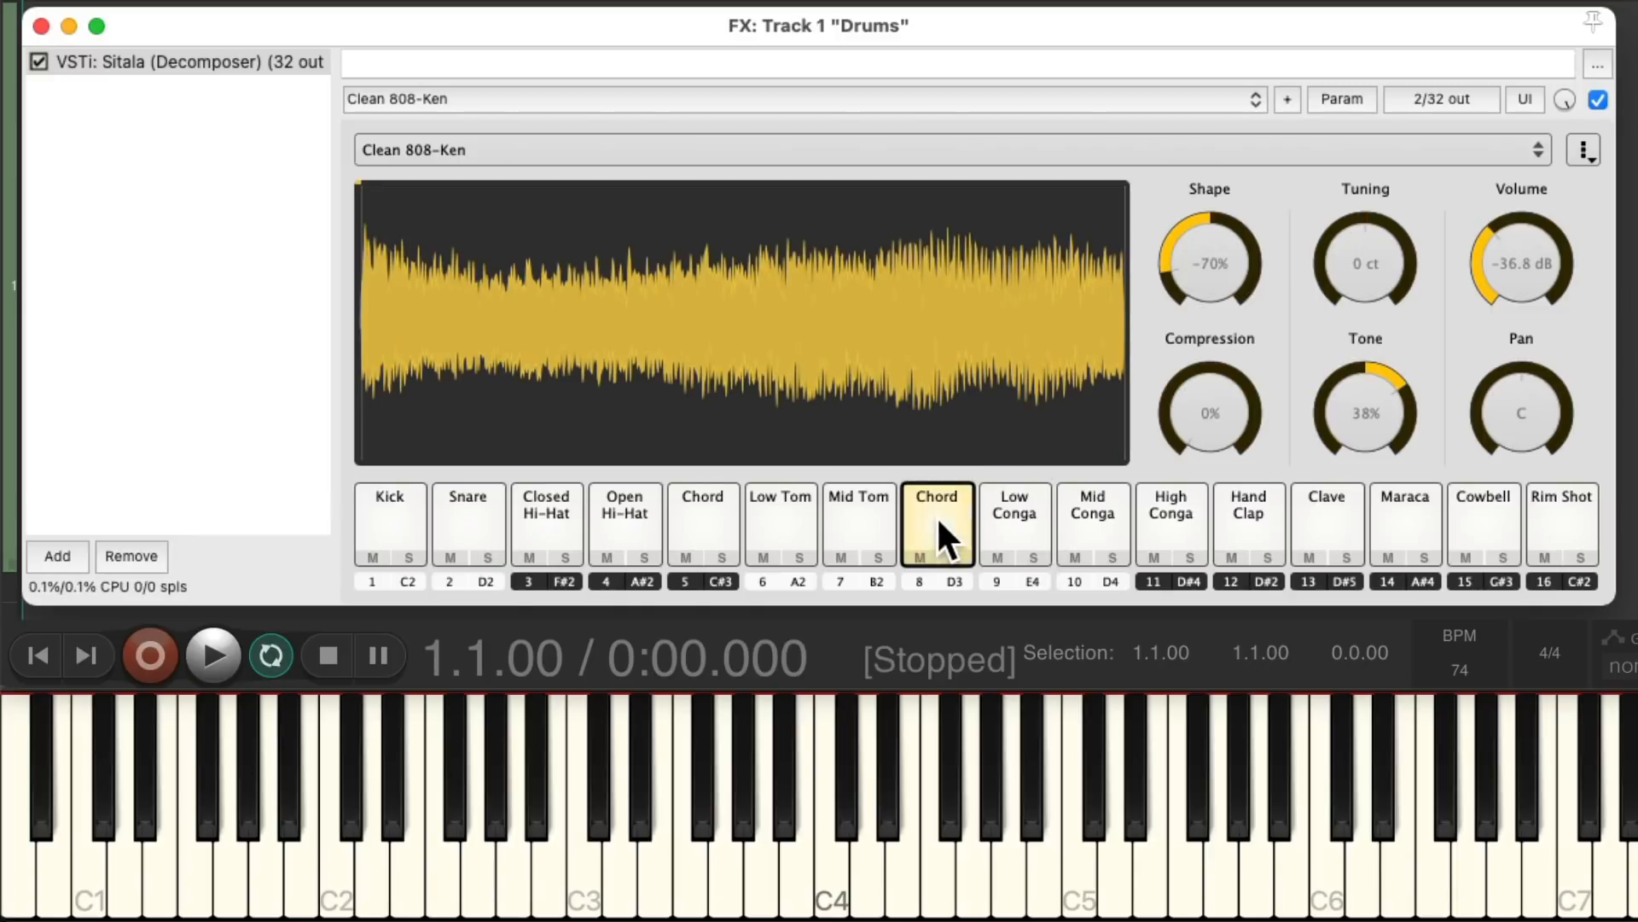
{"action": "left_click", "coordinate": [704, 539]}
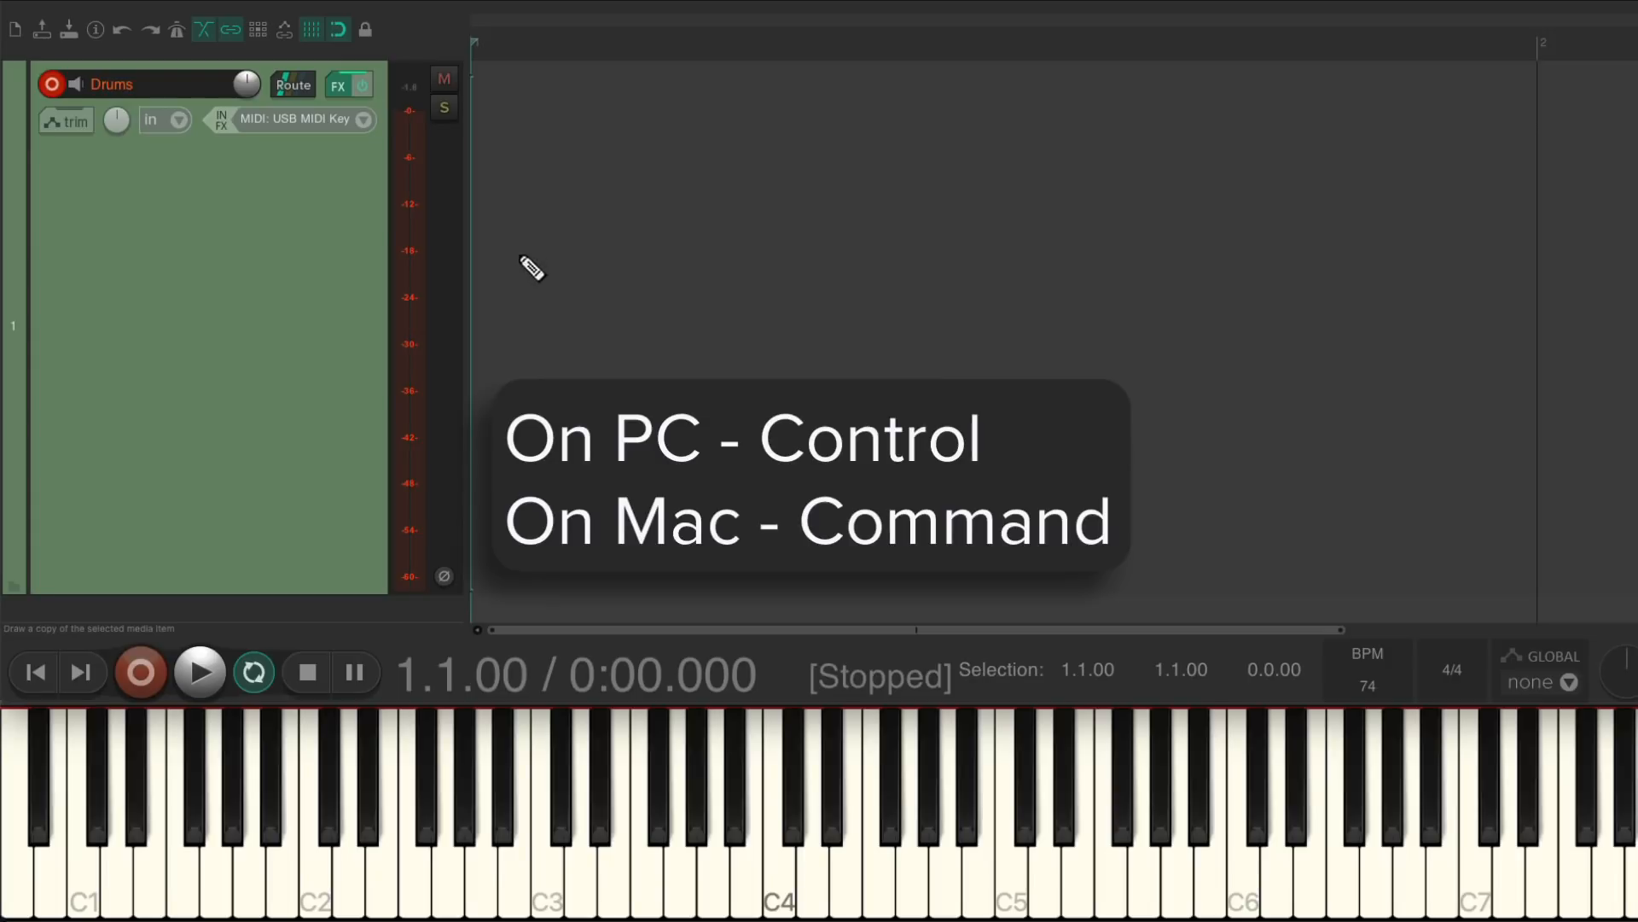
Step: Draw a one-bar MIDI item at bar 1 on the Drums track and set the loop range from 1.1.00 to 2.1.00
{"action": "mouse_move", "coordinate": [512, 270]}
{"action": "left_mouse_down"}
{"action": "mouse_move", "coordinate": [1327, 256]}
{"action": "mouse_move", "coordinate": [1557, 273]}
{"action": "left_mouse_up"}
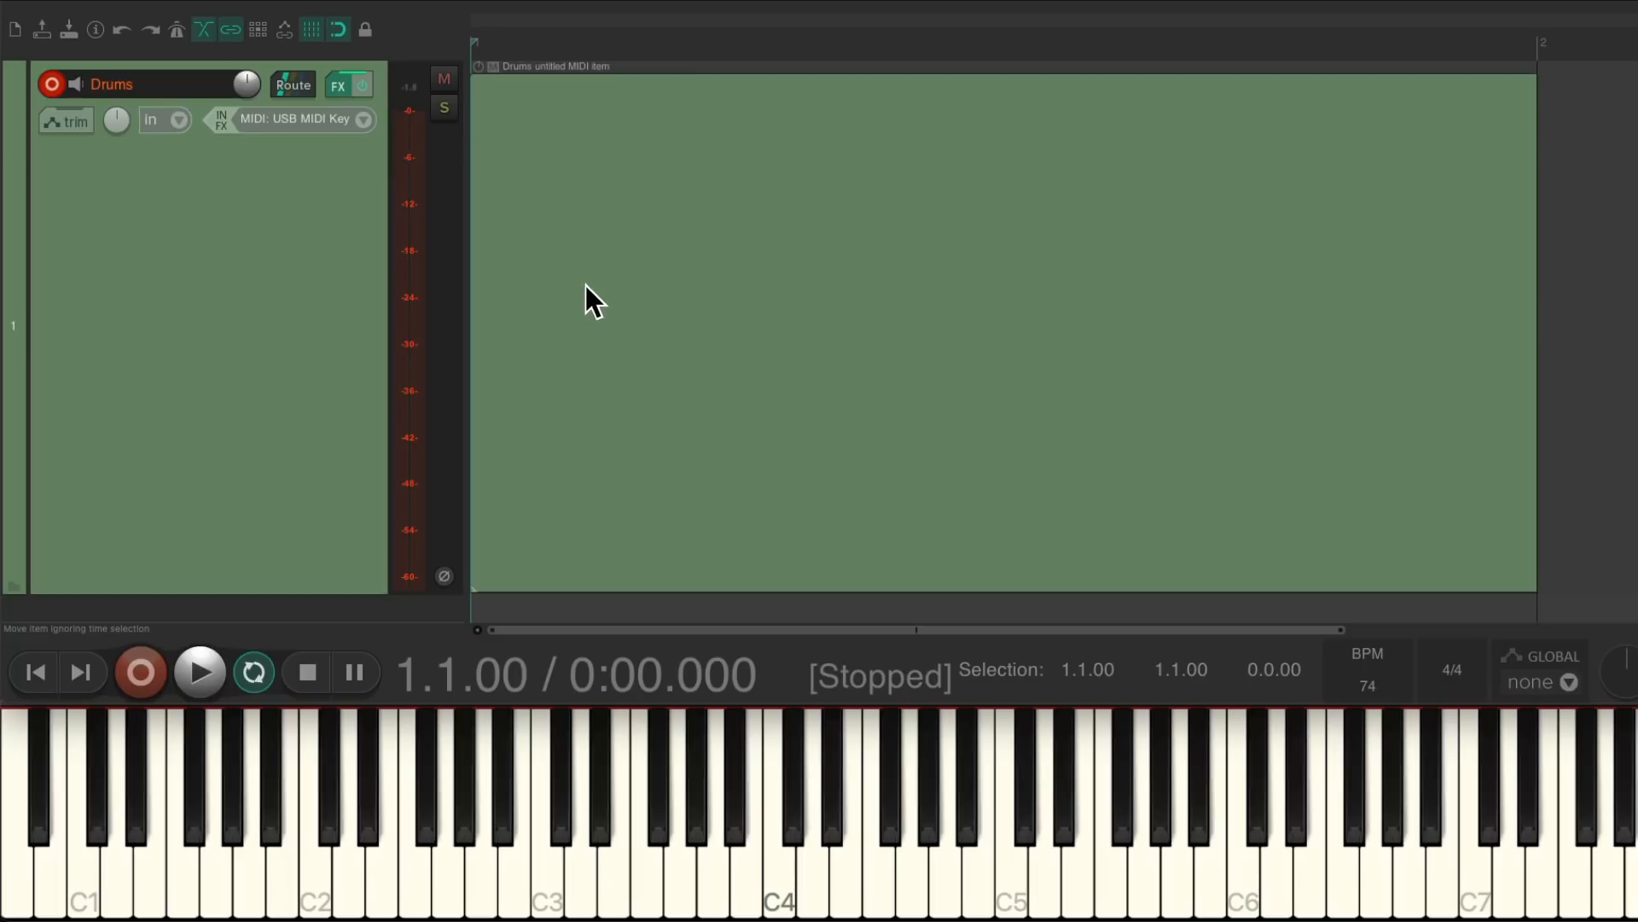
{"action": "left_click", "coordinate": [573, 284]}
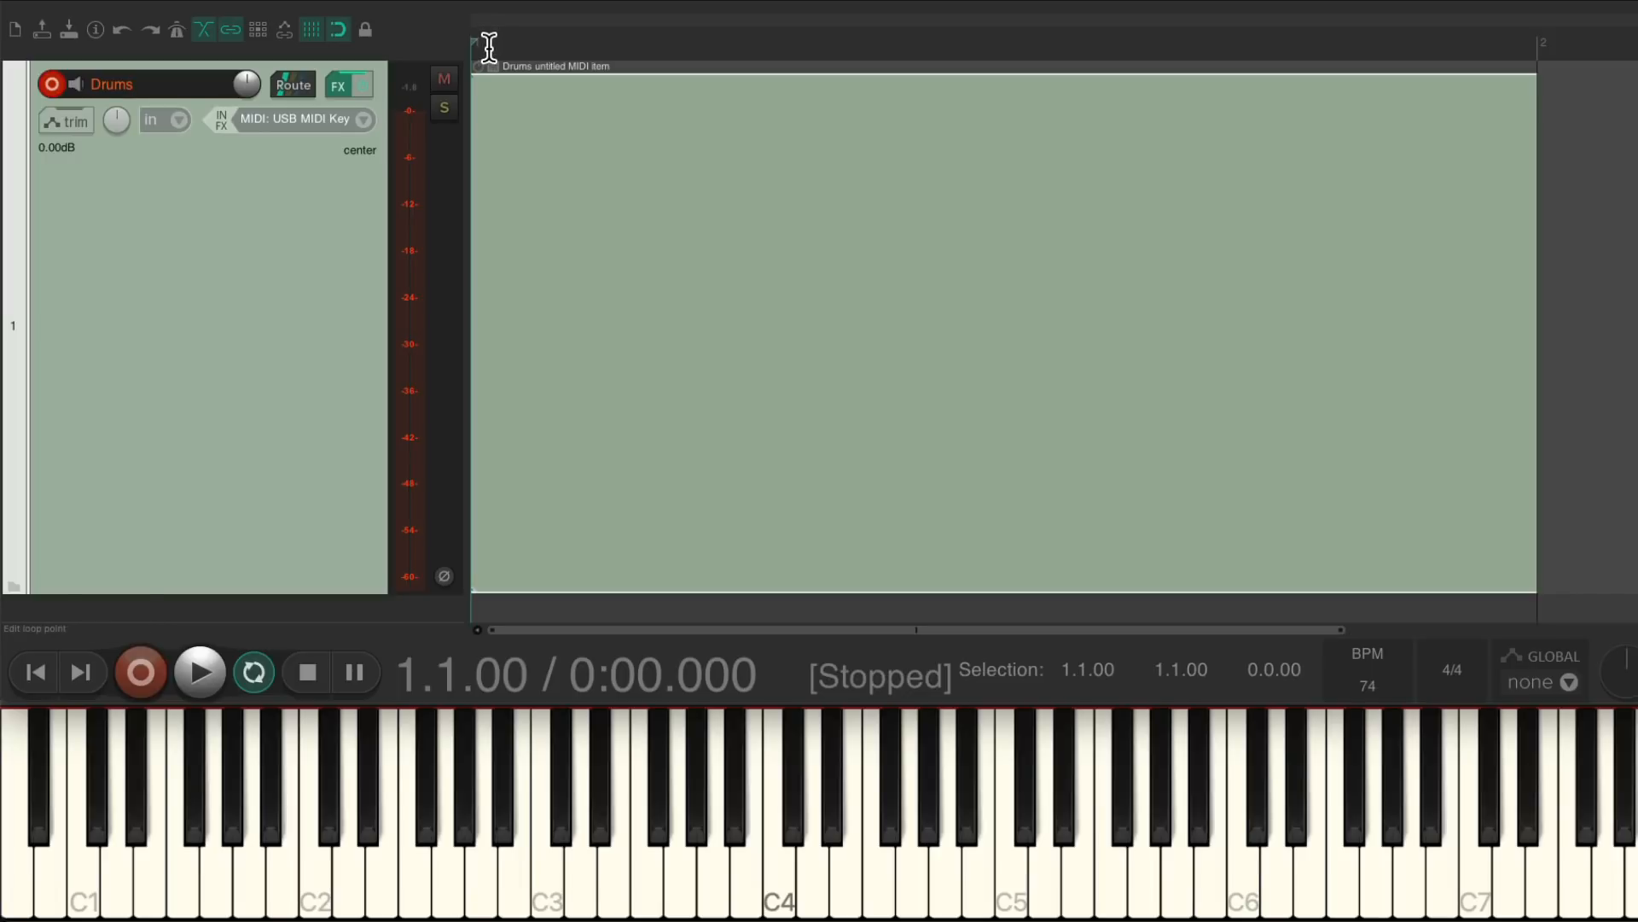
{"action": "left_click_drag", "start_coordinate": [476, 51], "coordinate": [1535, 52]}
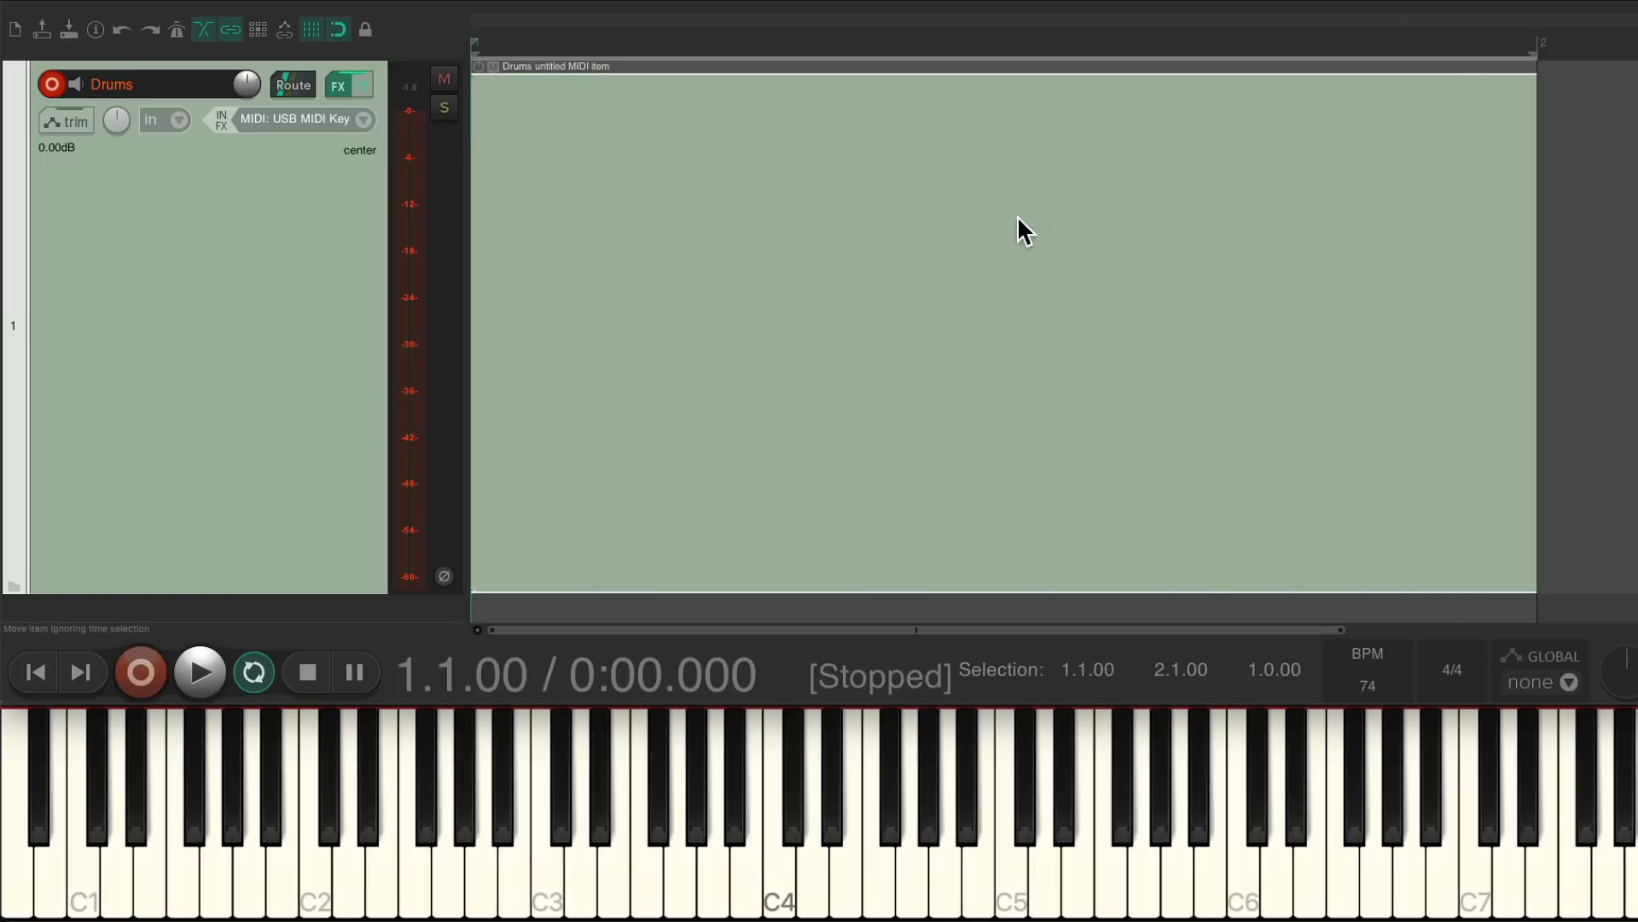
{"action": "left_click", "coordinate": [254, 674]}
Step: Open the MIDI item in the editor, switch to the named notes view with a 1/16 grid, and test the loop playback
{"action": "double_click", "coordinate": [747, 217]}
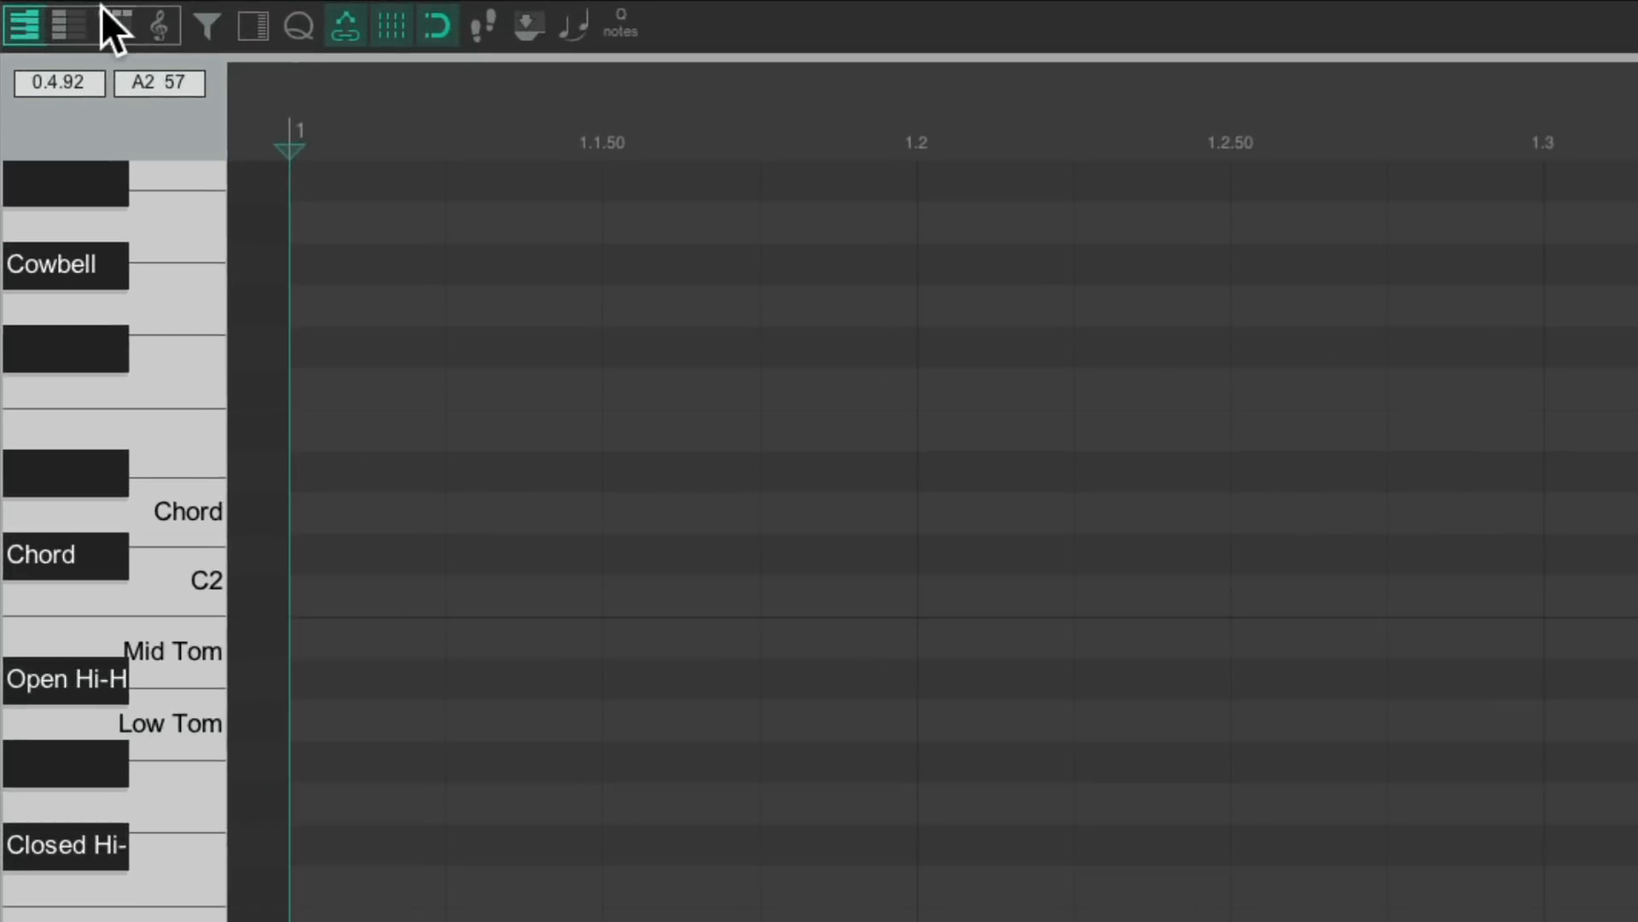
{"action": "left_click", "coordinate": [73, 18]}
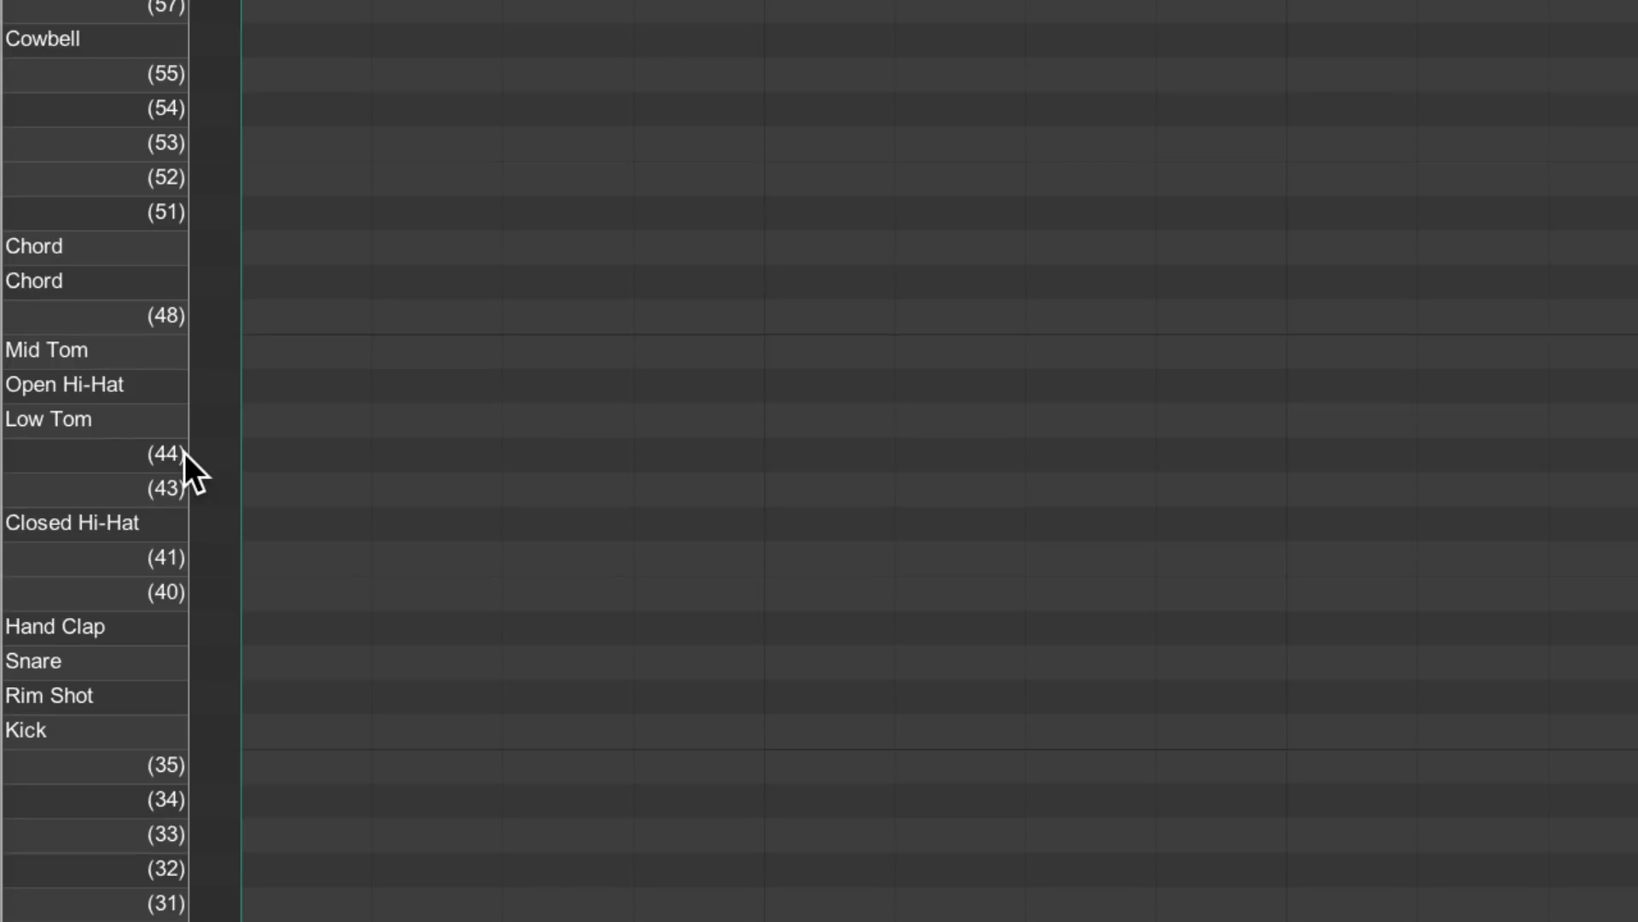
{"action": "left_click", "coordinate": [345, 901]}
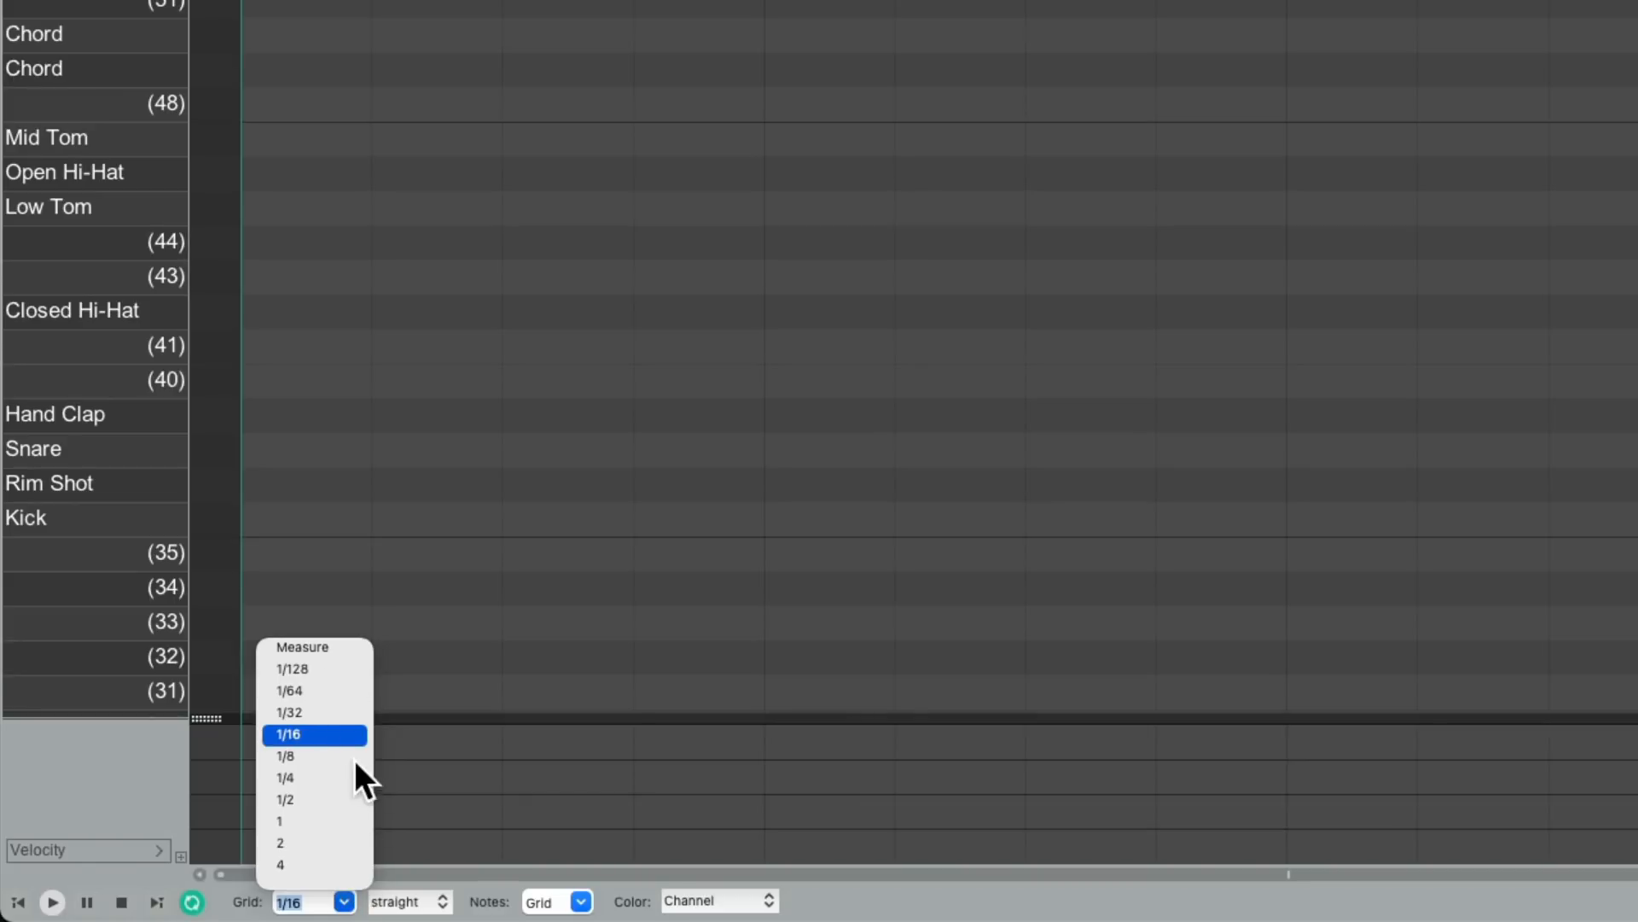
{"action": "left_click", "coordinate": [330, 735]}
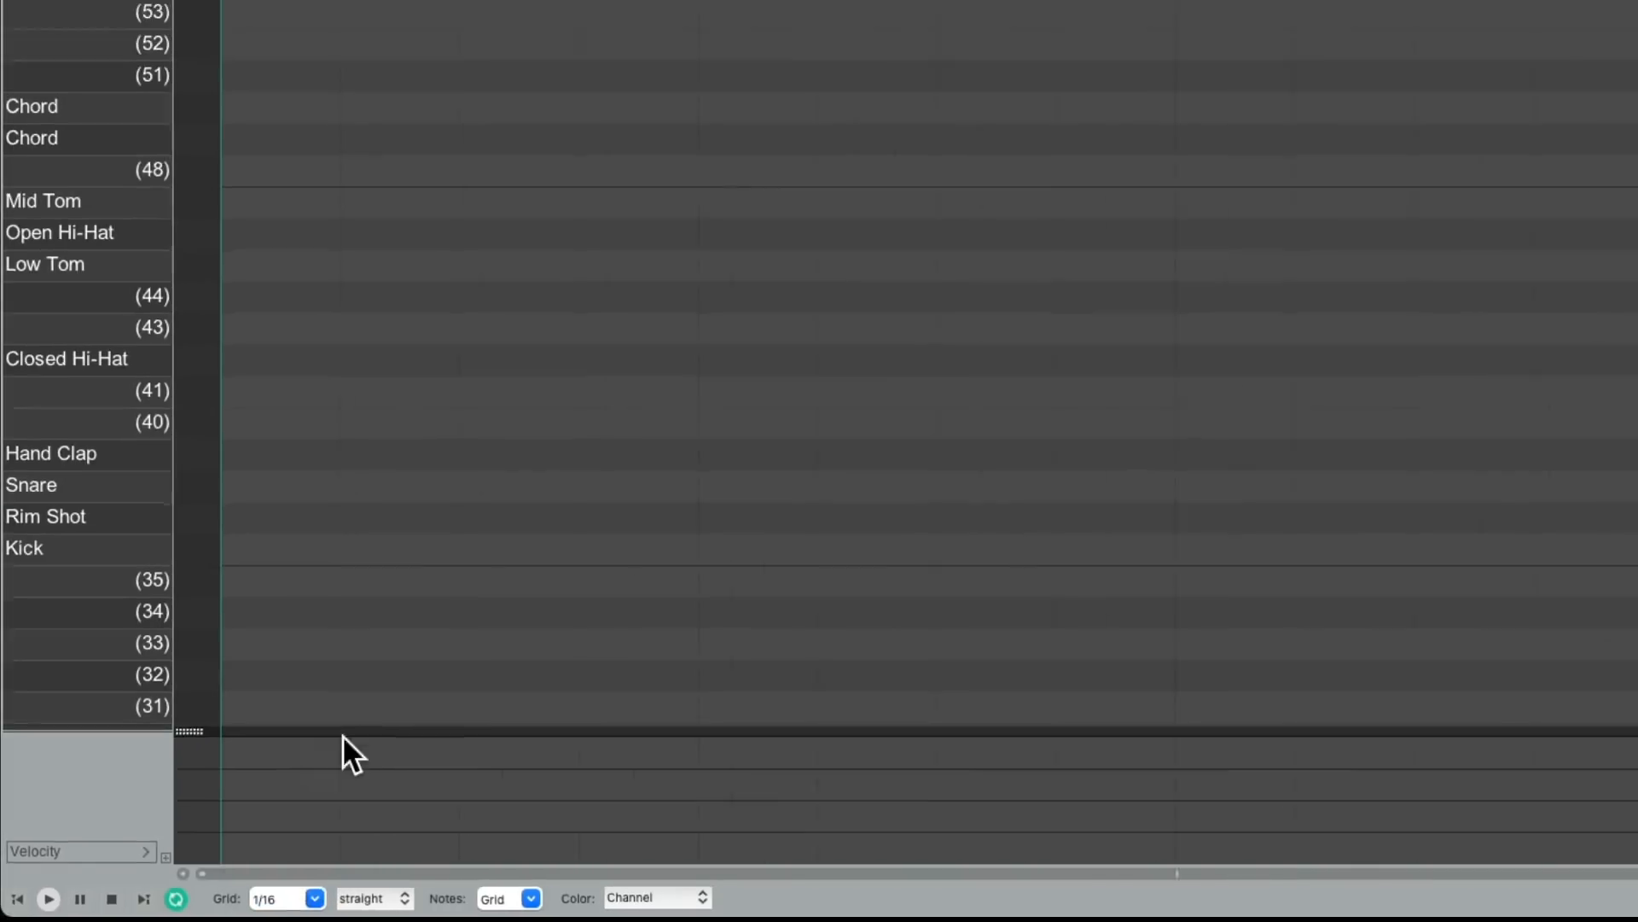
{"action": "key", "text": "space"}
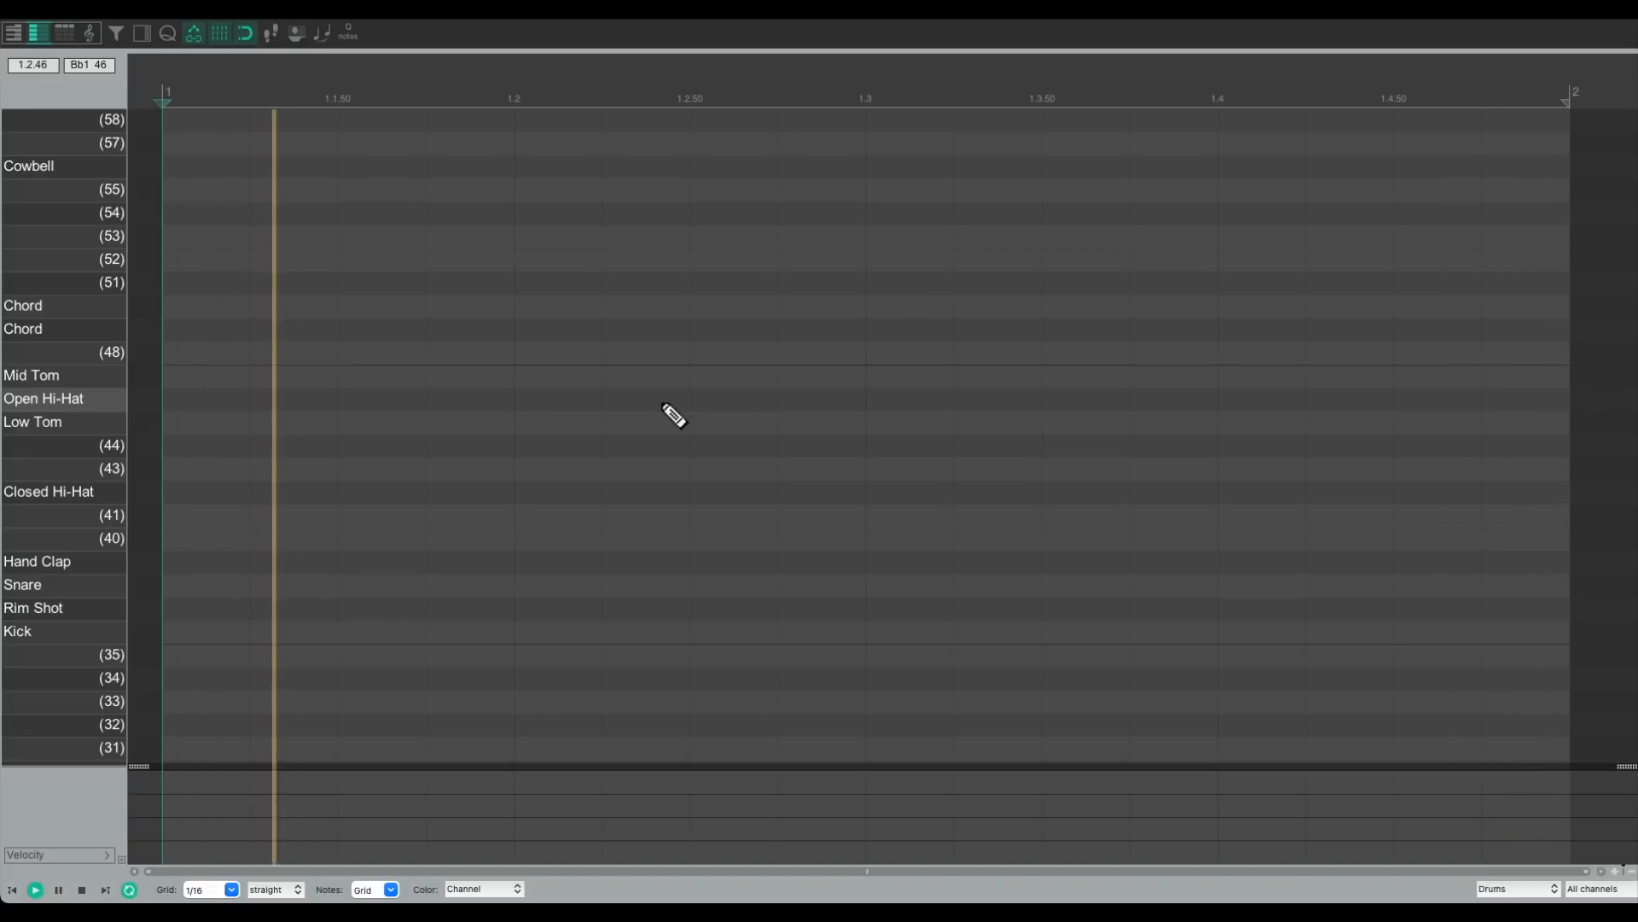
{"action": "key", "text": "space"}
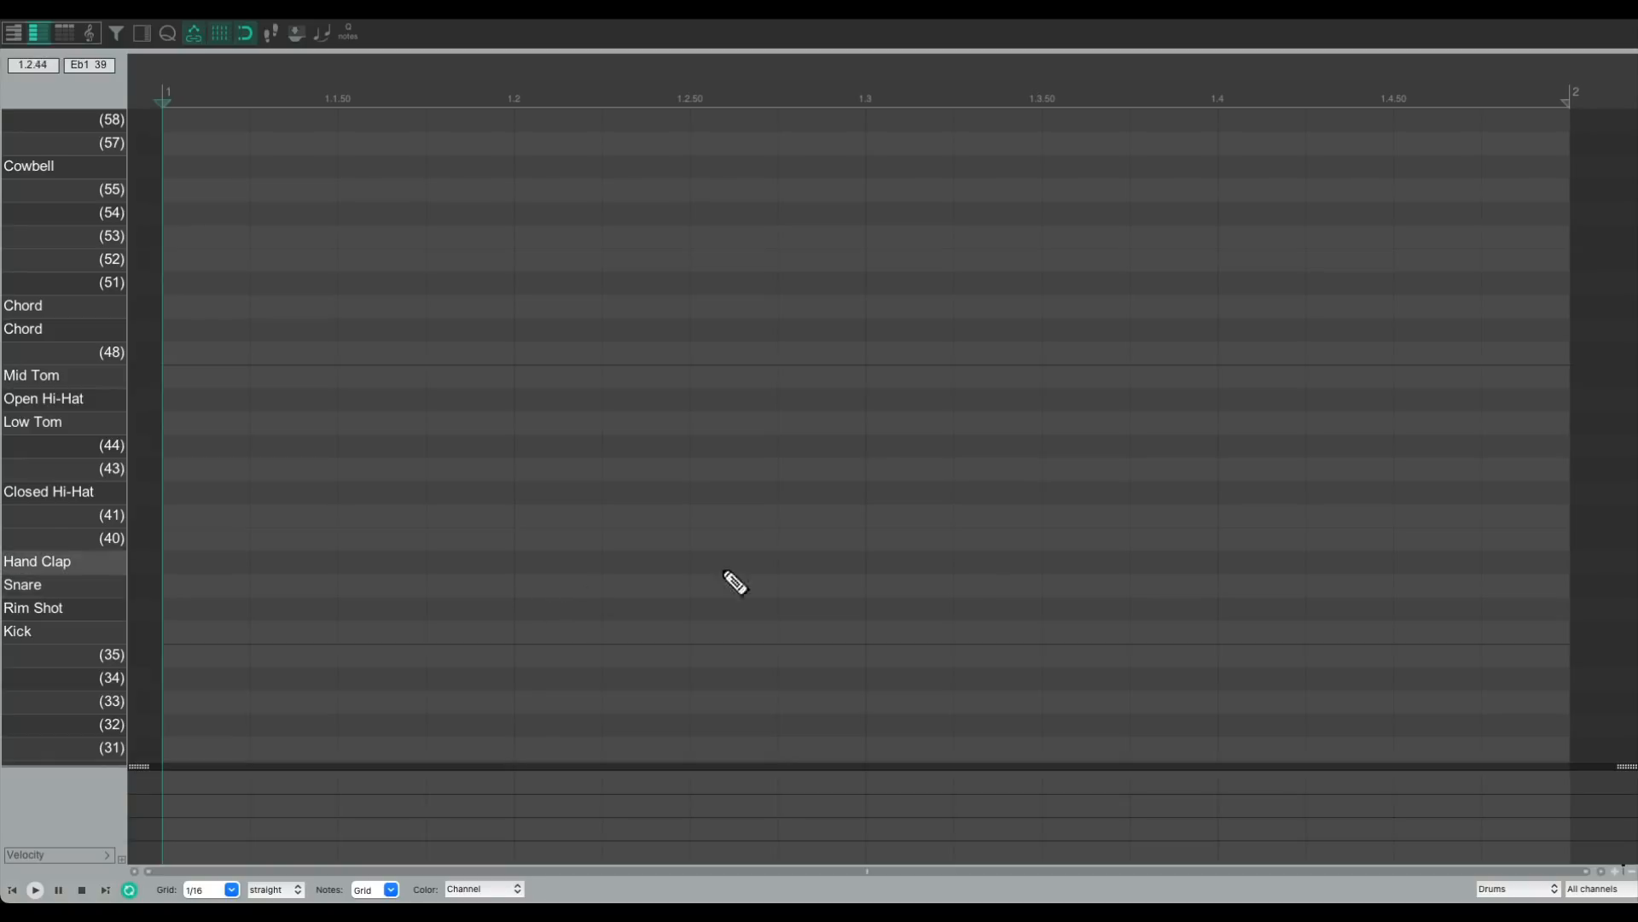
Step: Add Snare notes at full velocity on beats 1.2 and 1.4 and play the loop
{"action": "left_click", "coordinate": [524, 588]}
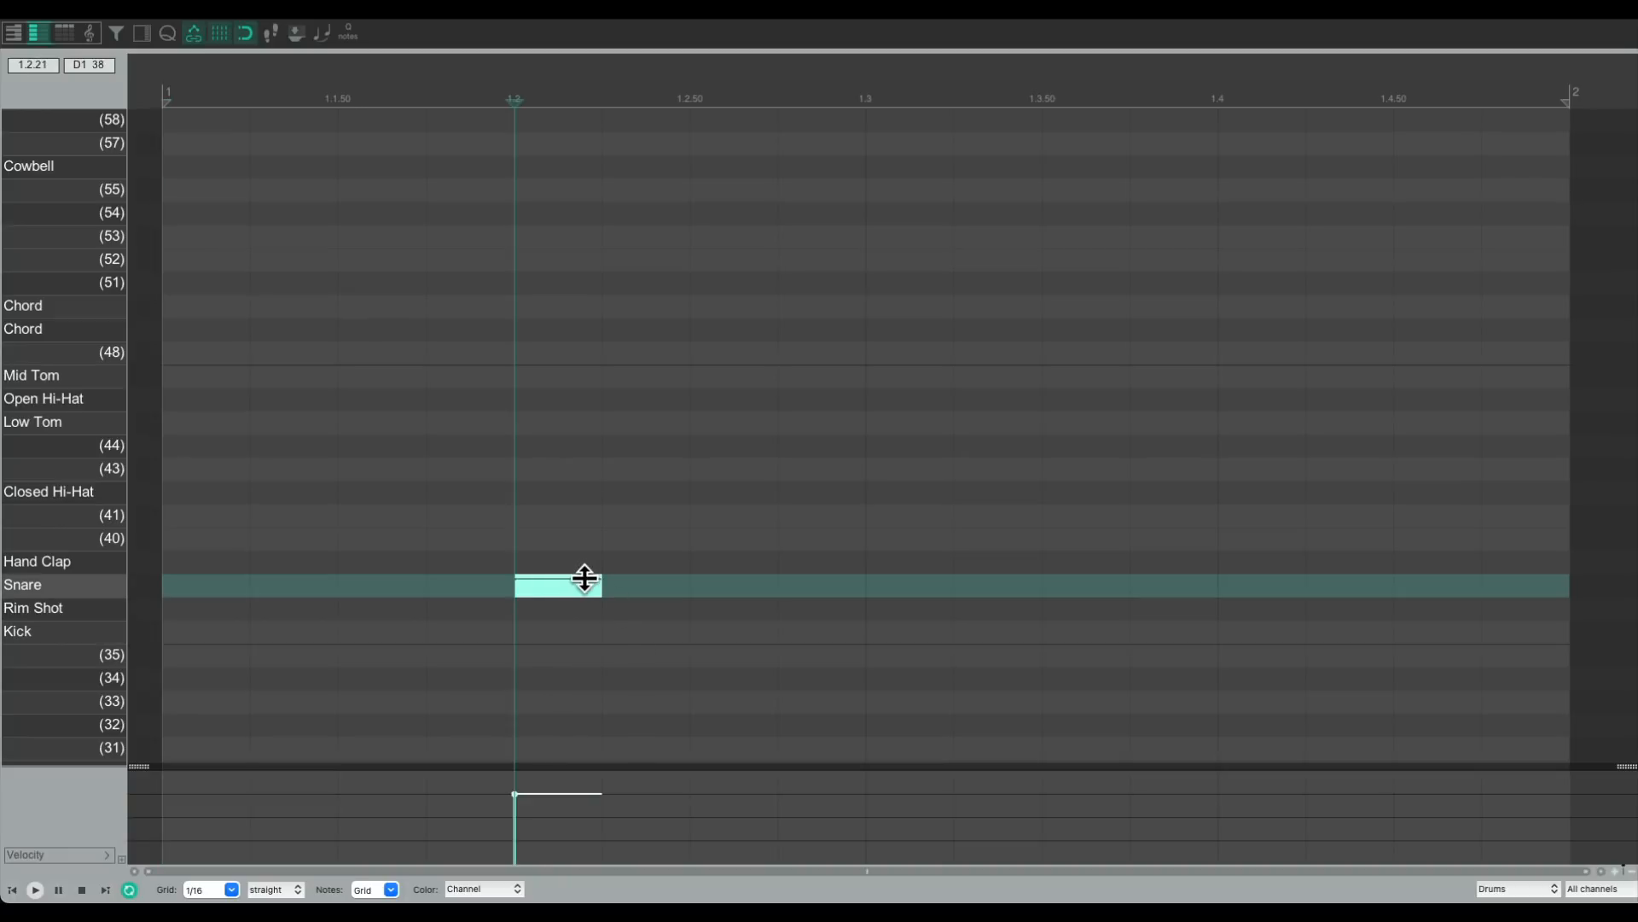
{"action": "left_click_drag", "start_coordinate": [585, 578], "coordinate": [606, 495]}
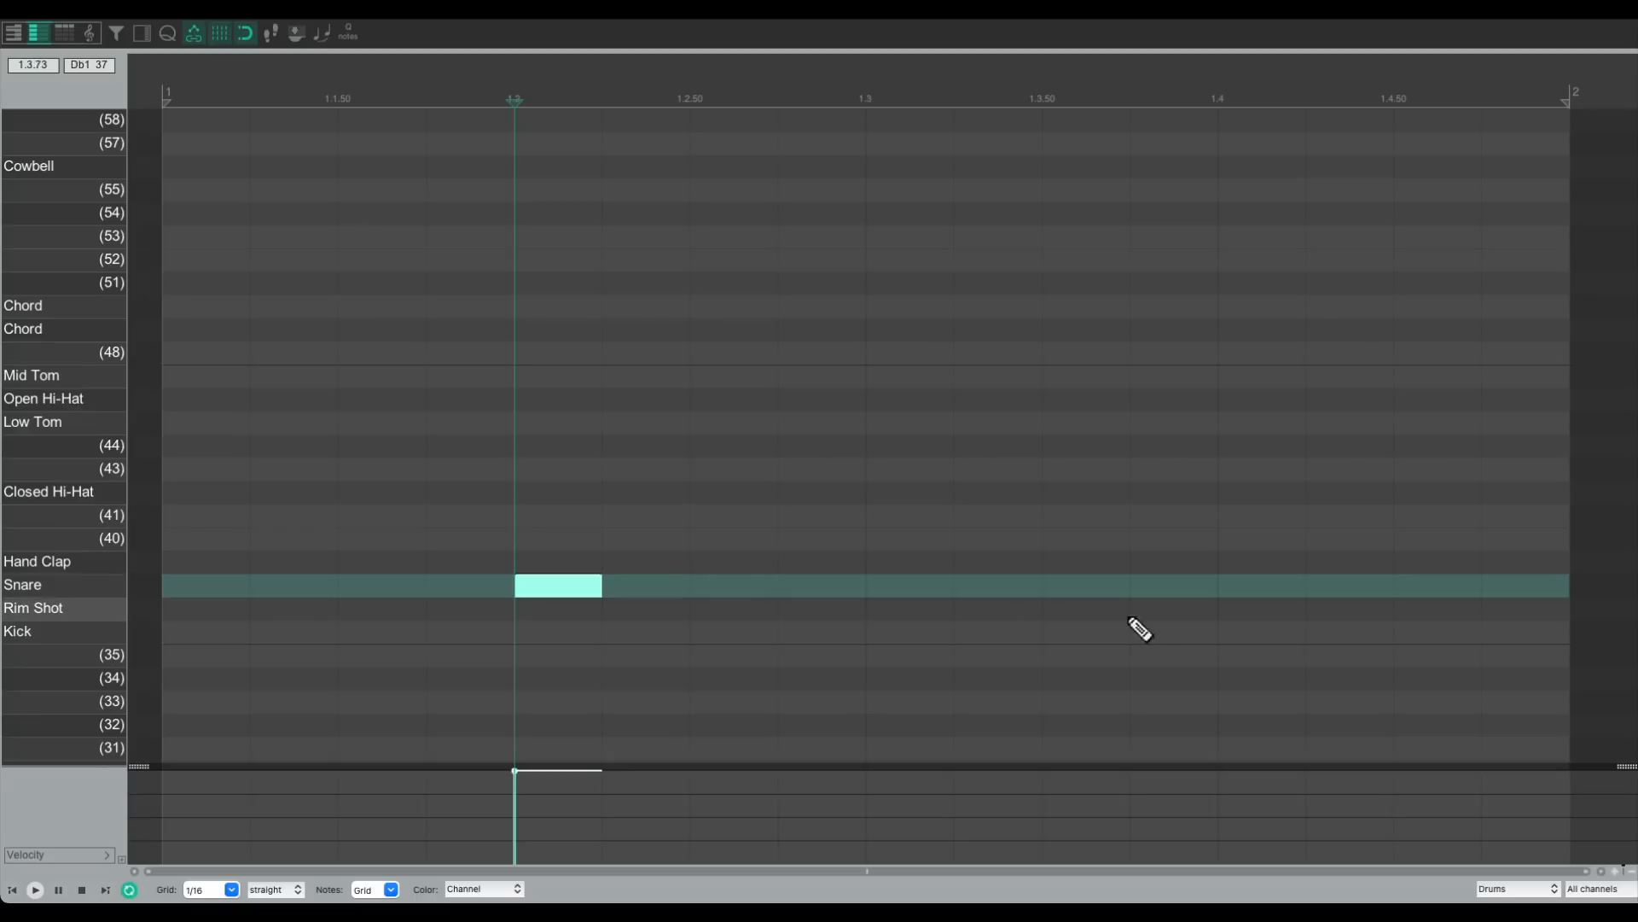
{"action": "left_click", "coordinate": [1231, 586]}
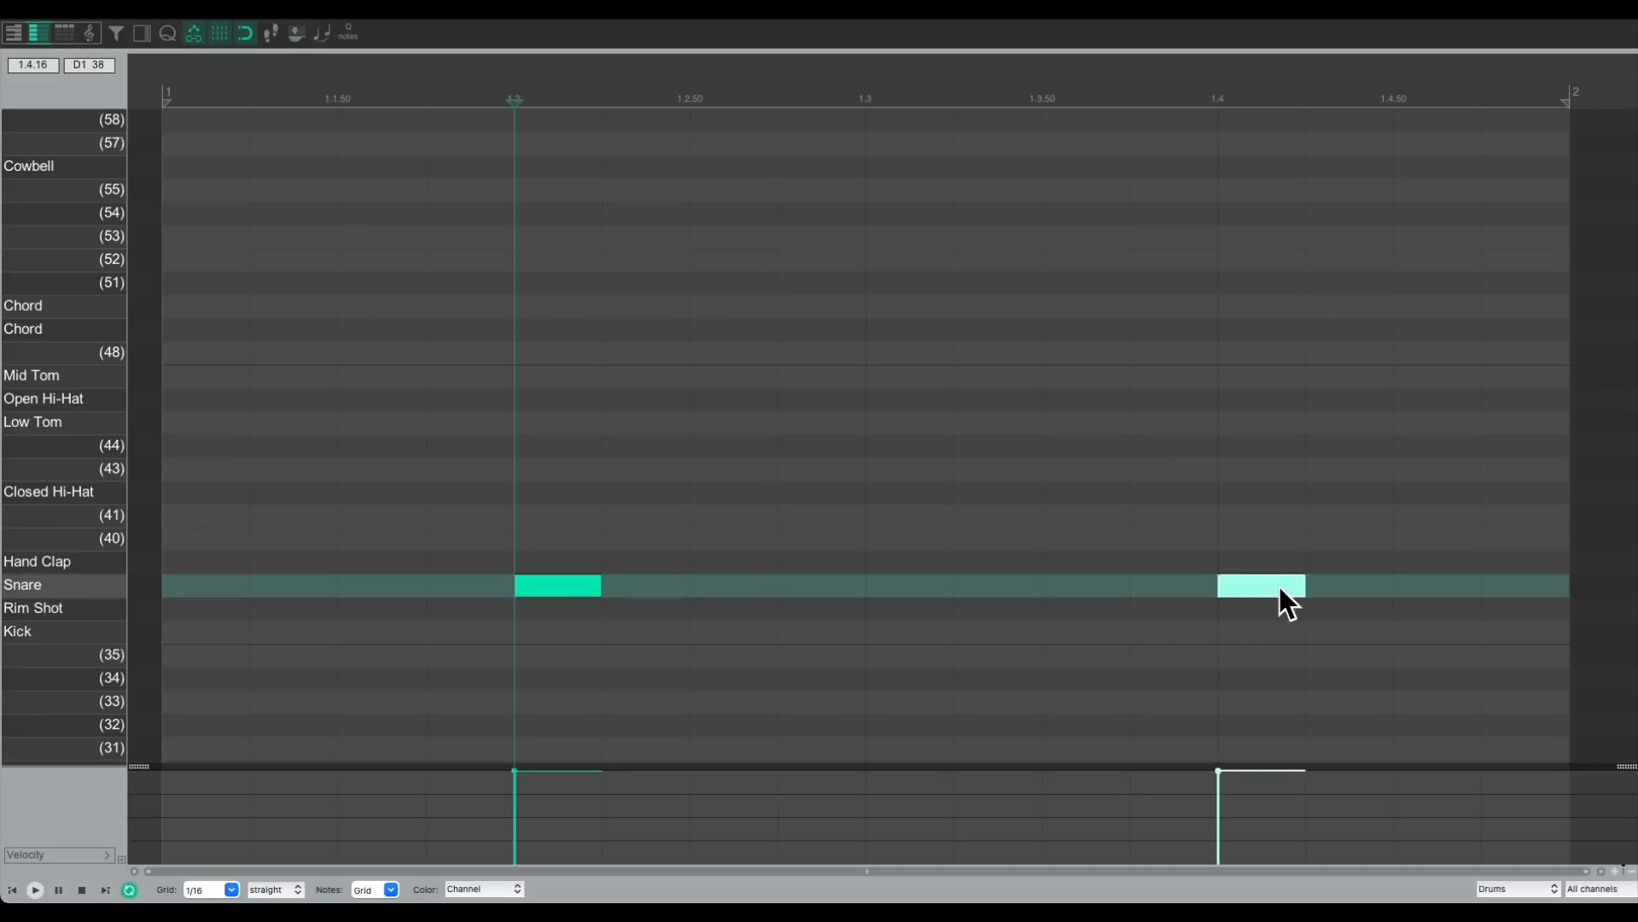
{"action": "key", "text": "Home"}
{"action": "key", "text": "space"}
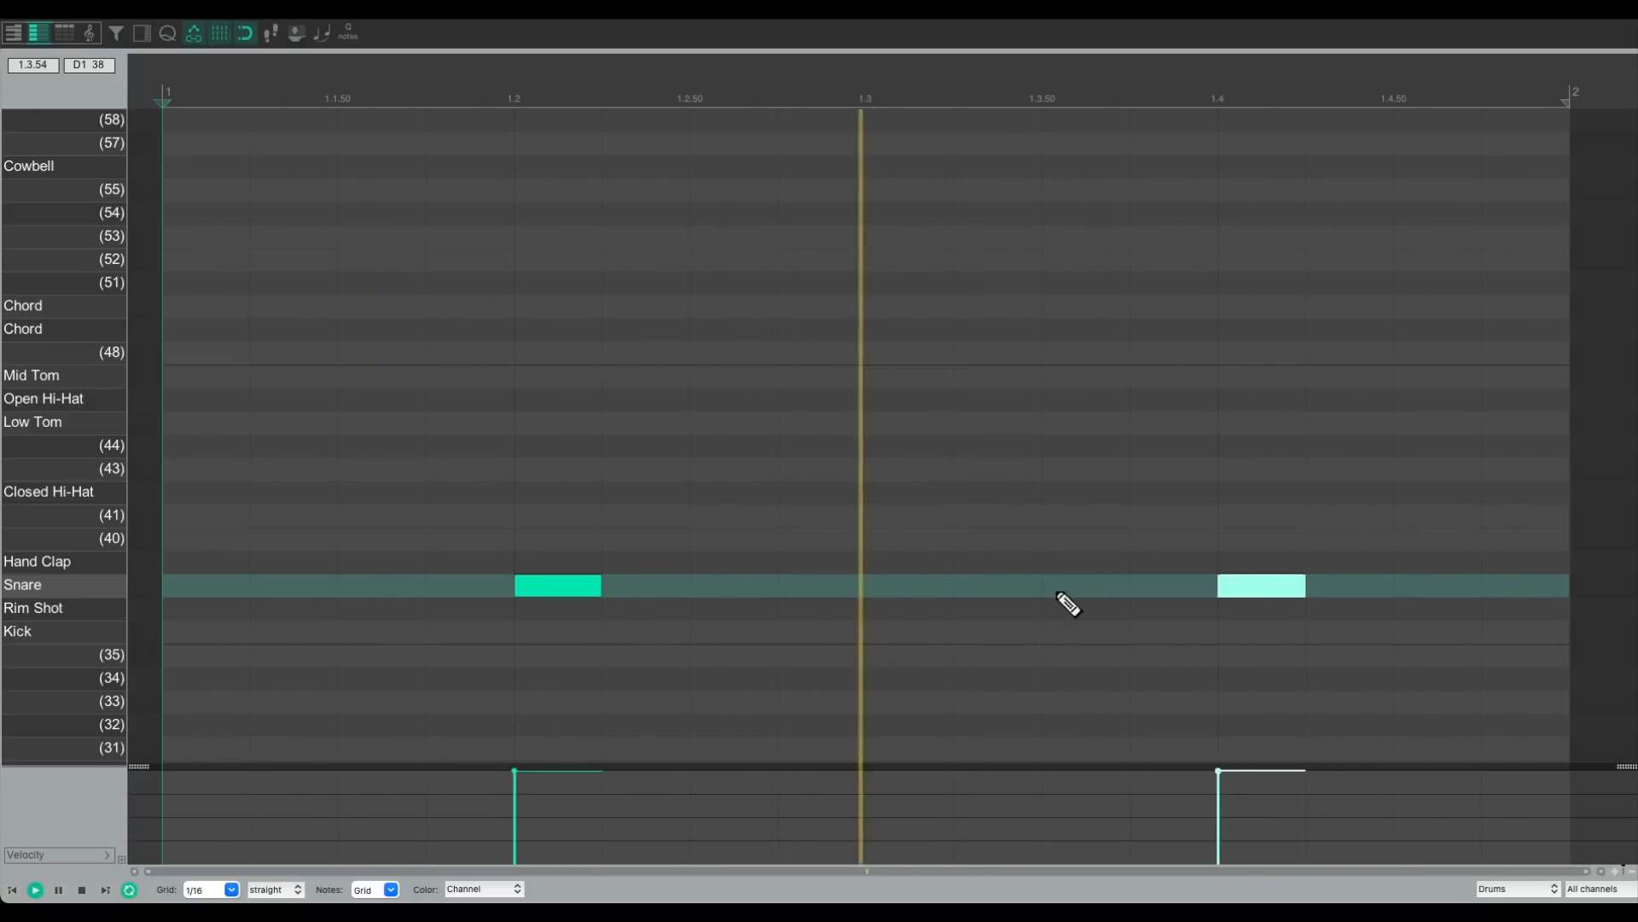
{"action": "key", "text": "space"}
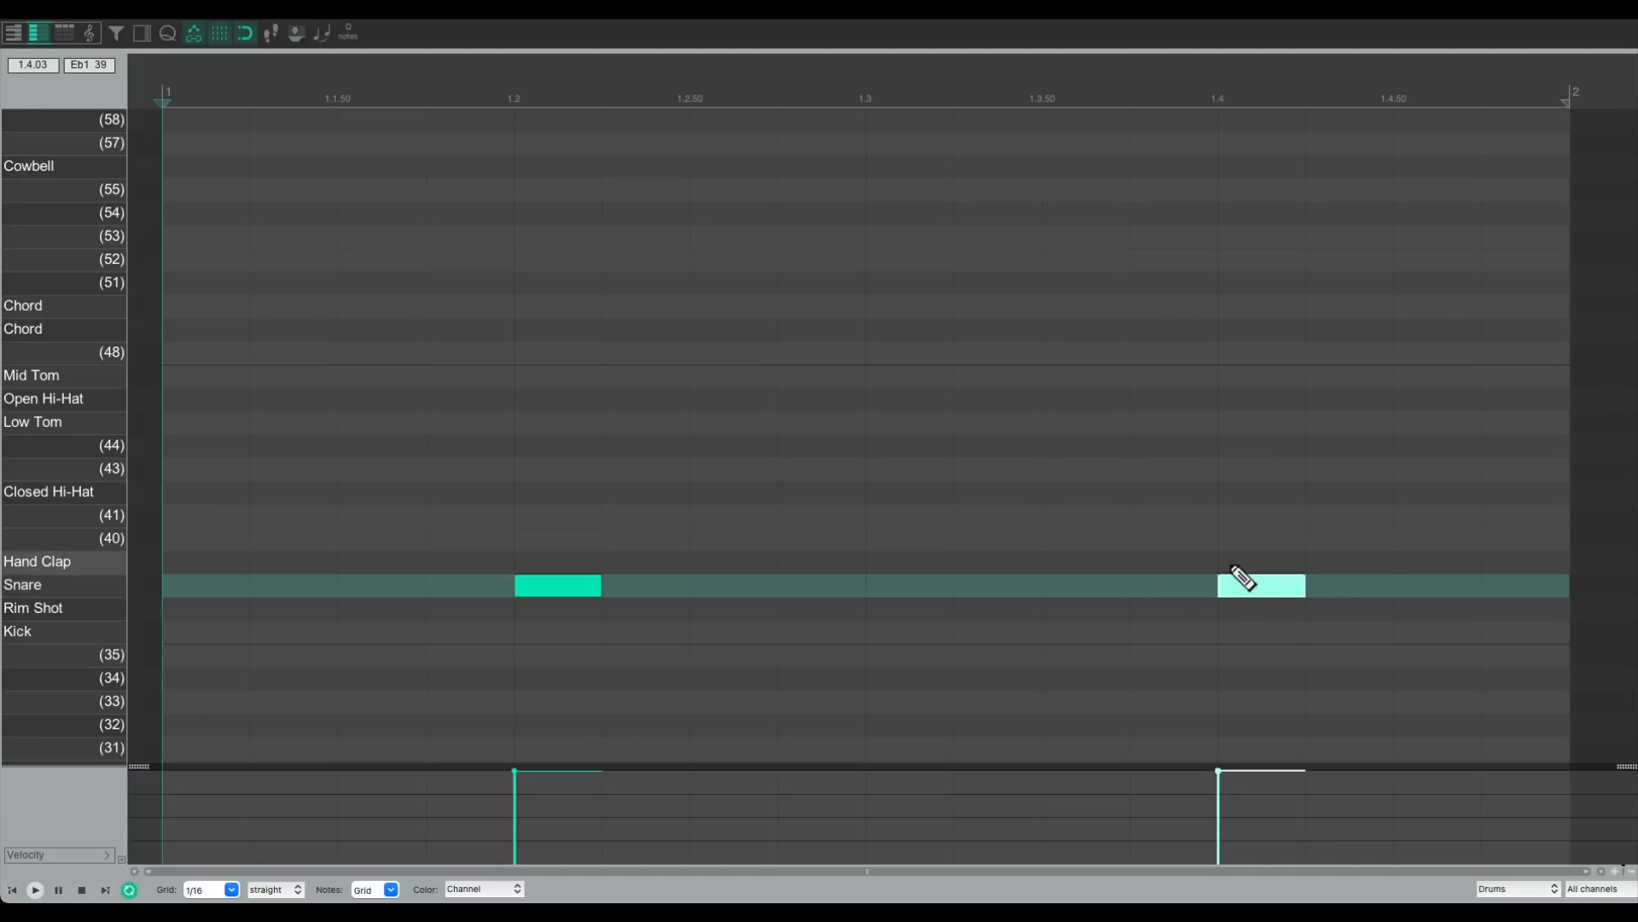
Step: Layer a Hand Clap note over the Snare at 1.4 and play the loop
{"action": "left_click_drag", "start_coordinate": [1243, 581], "coordinate": [1261, 567]}
{"action": "key", "text": "space"}
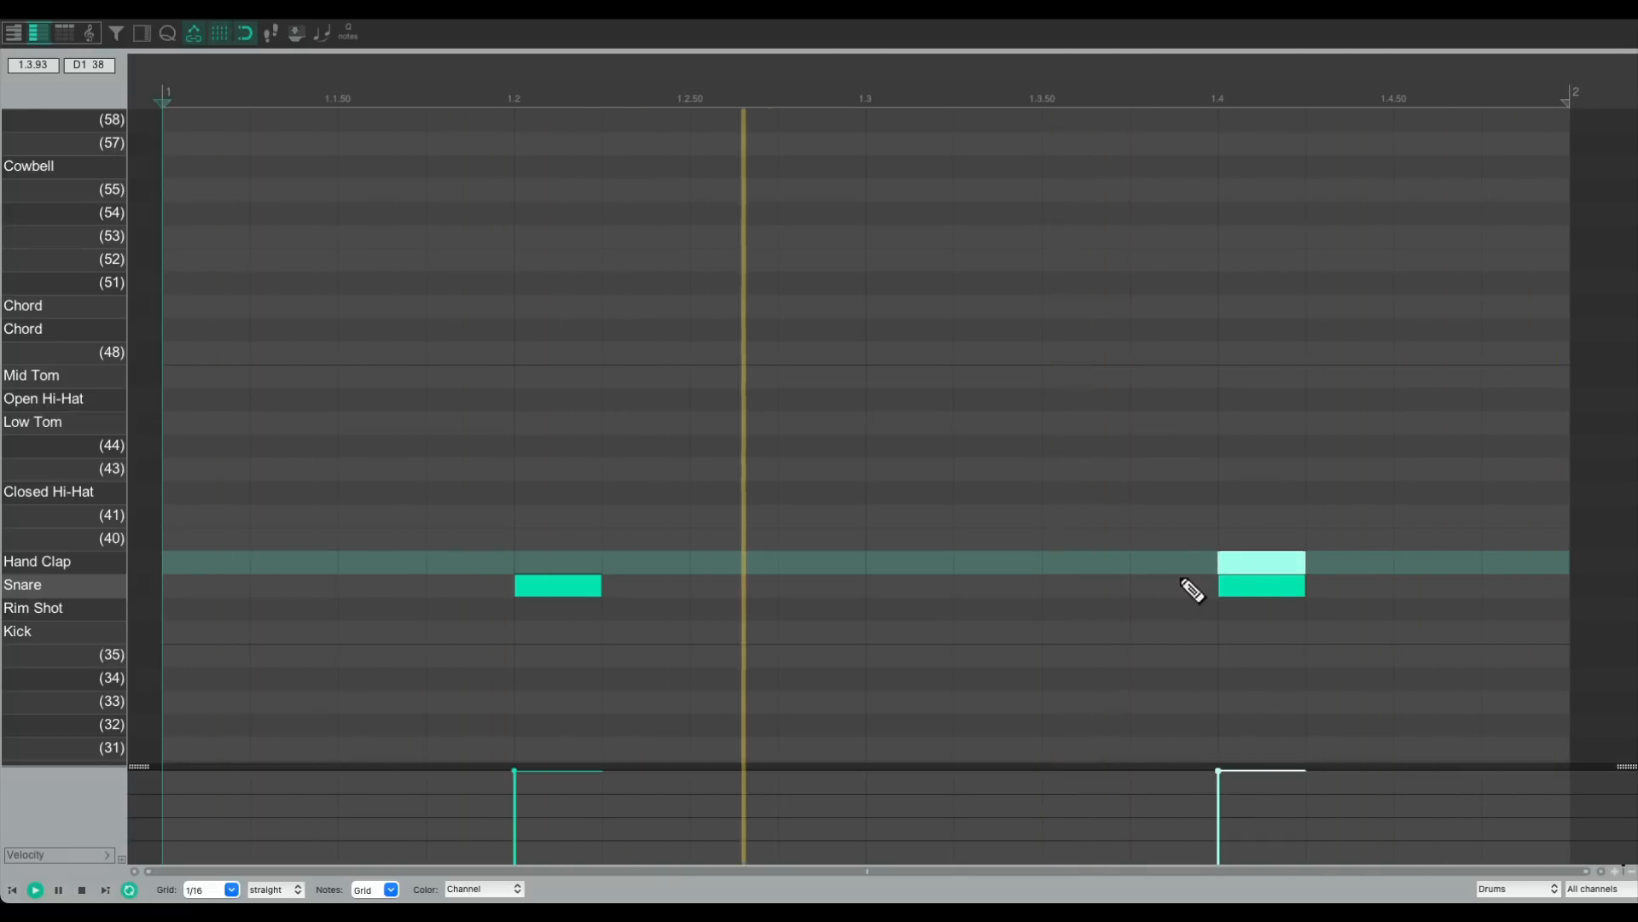
{"action": "key", "text": "space"}
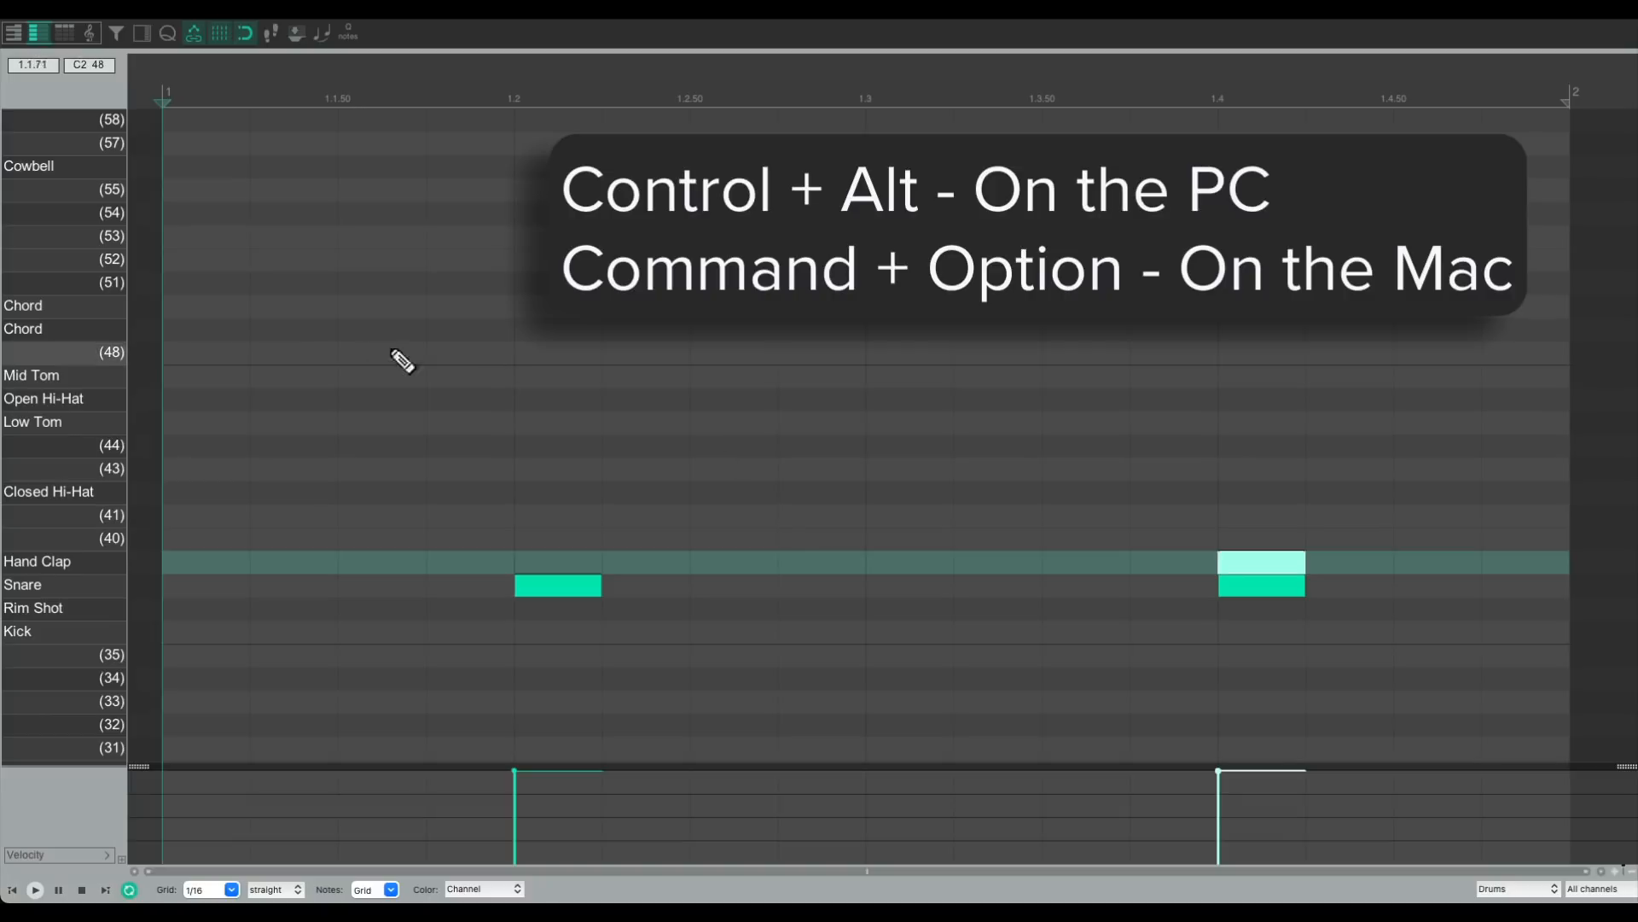
Step: Paint consecutive 1/16 Closed Hi-Hat notes across the whole bar
{"action": "left_click_drag", "start_coordinate": [204, 488], "coordinate": [1527, 491]}
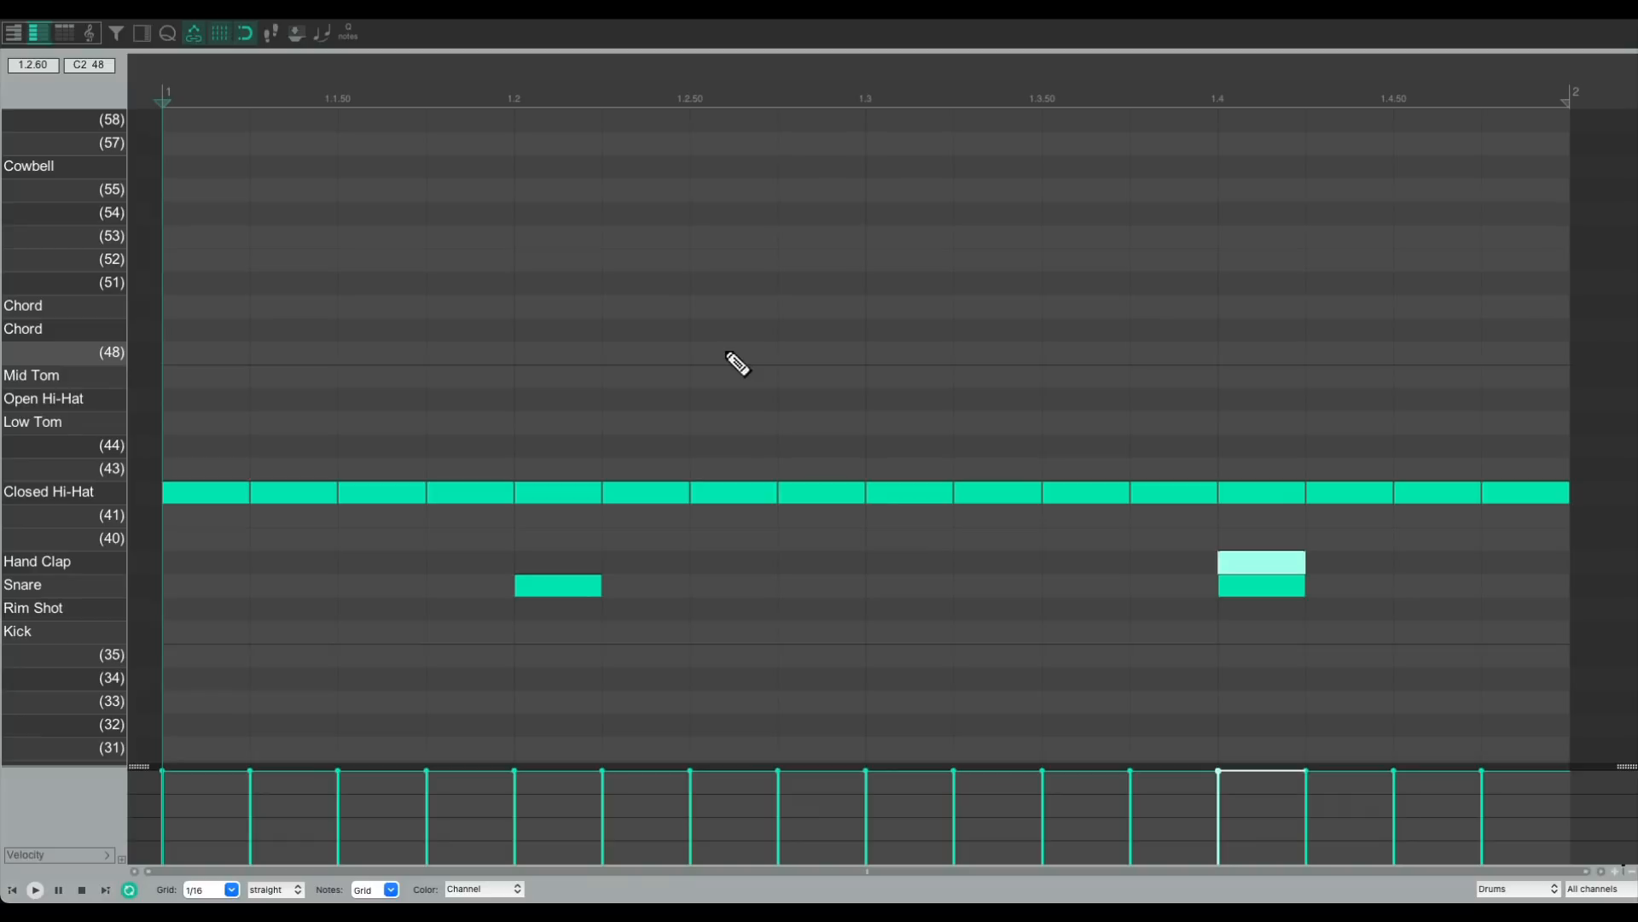
Step: Play the loop, move the Closed Hi-Hat notes at 1.1.25, 1.3.75 and 1.4.25 up to Open Hi-Hat, and play it again
{"action": "key", "text": "space"}
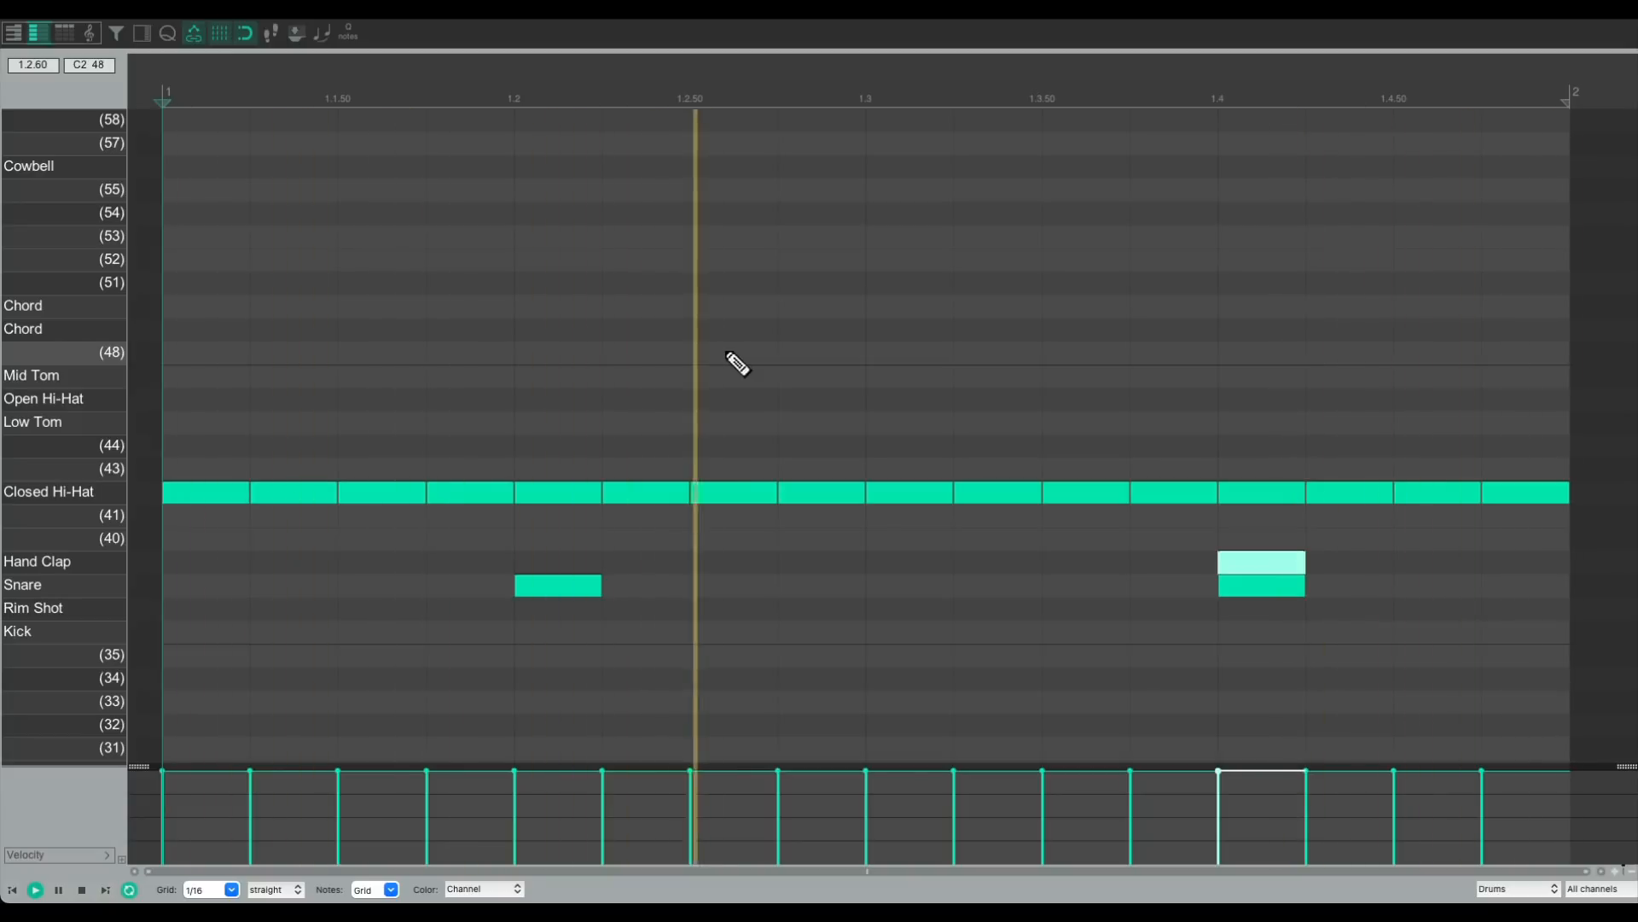
{"action": "key", "text": "space"}
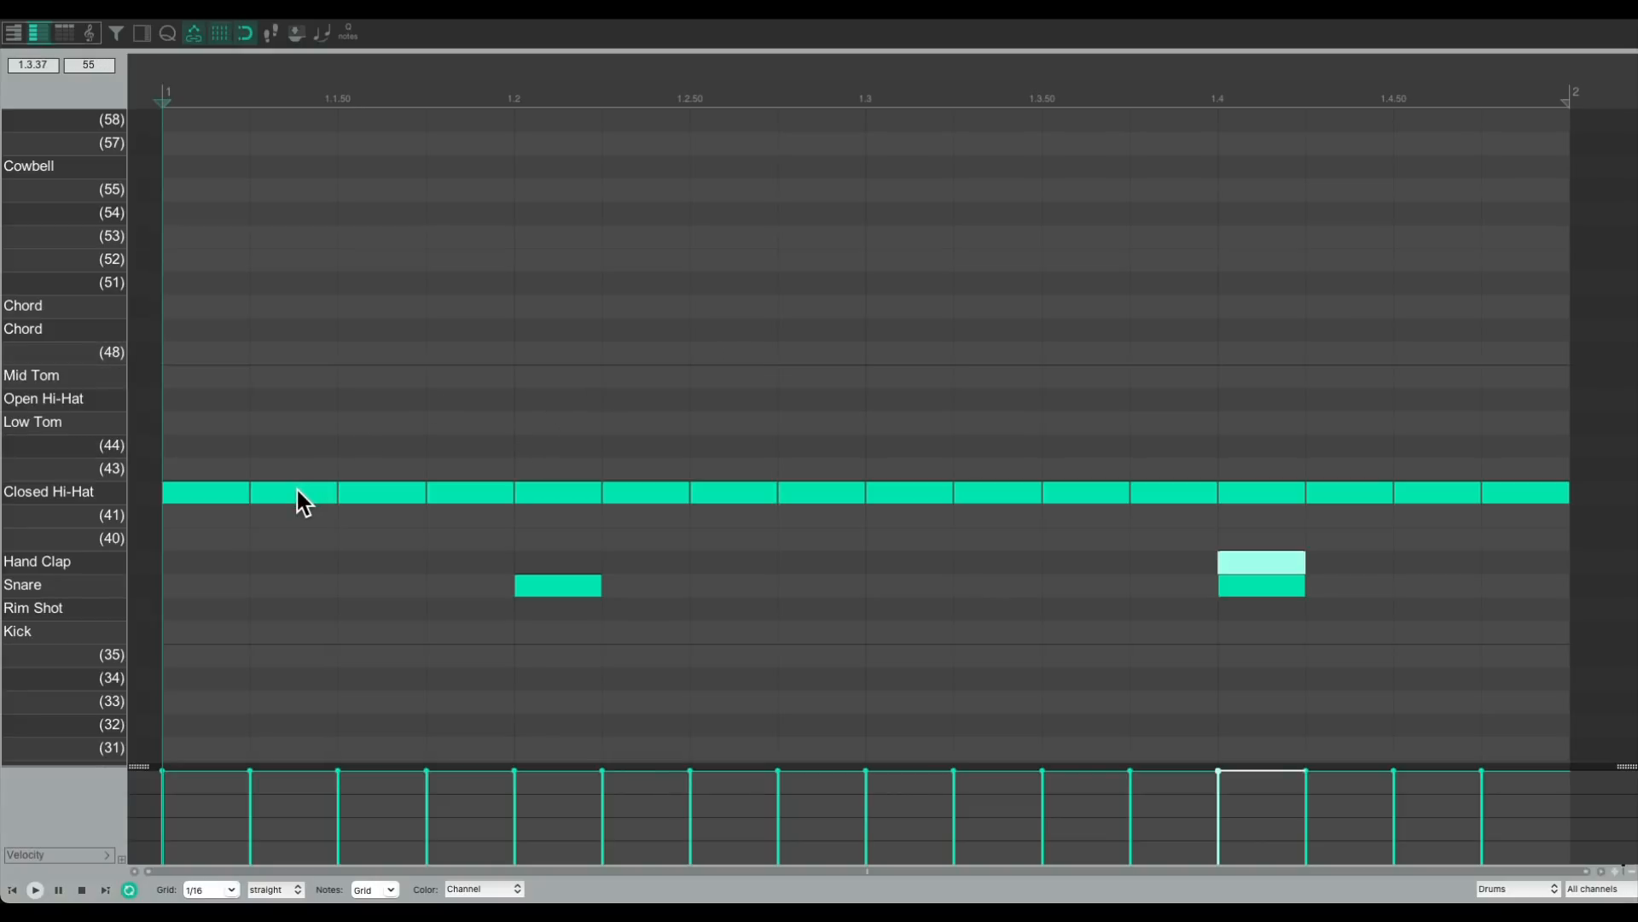
{"action": "left_click_drag", "start_coordinate": [296, 486], "coordinate": [304, 413]}
{"action": "key", "text": "space"}
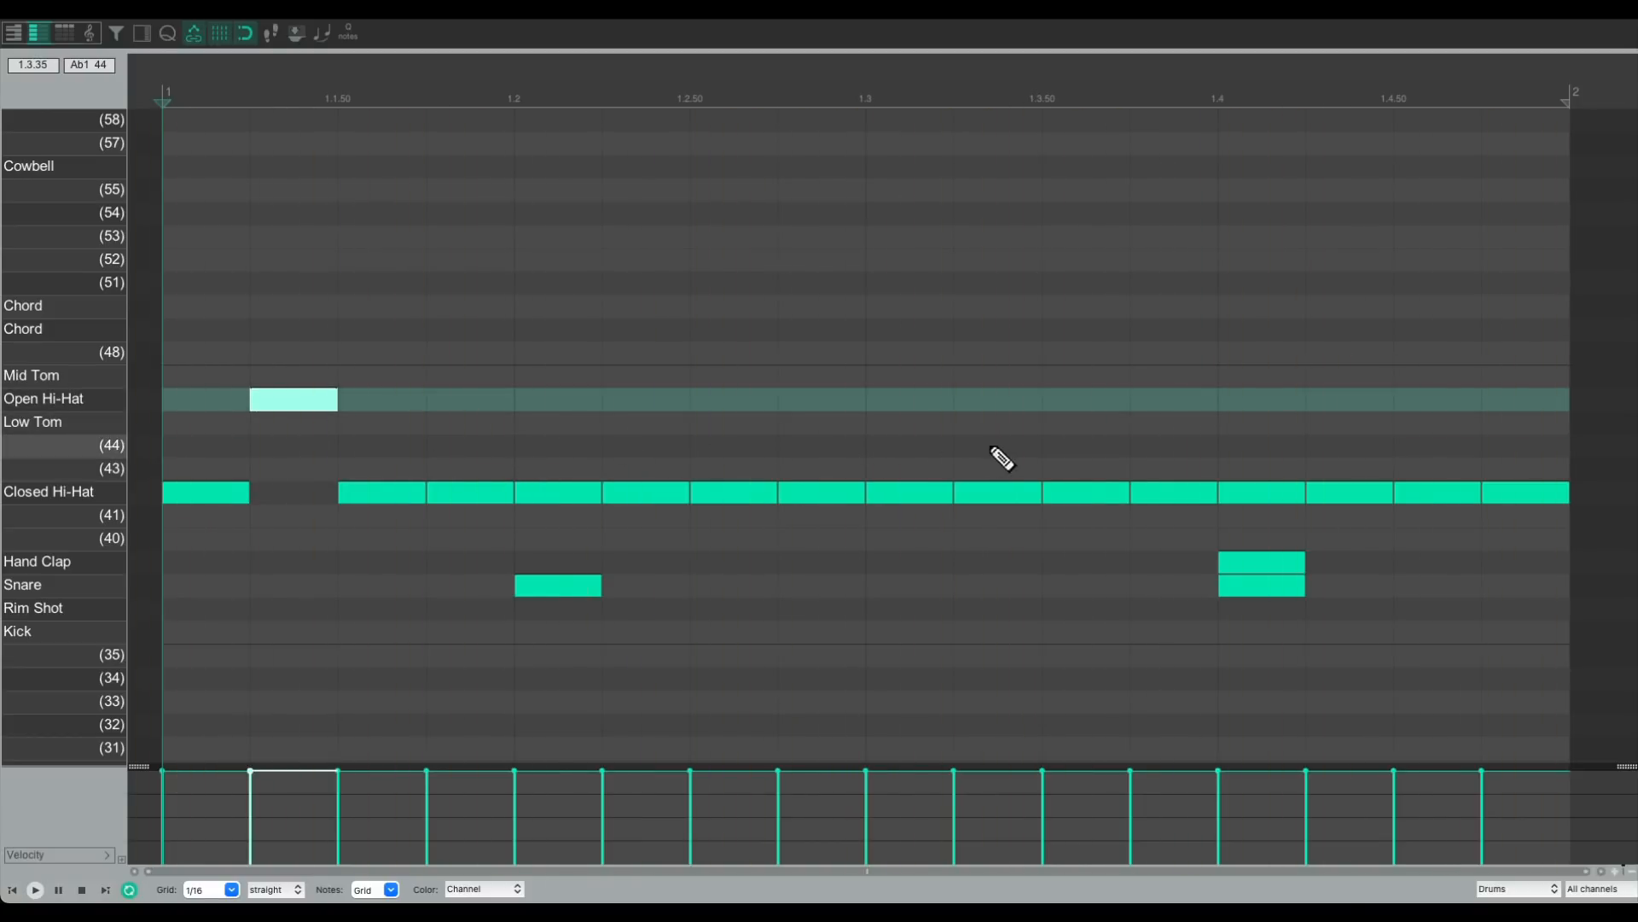
{"action": "left_click_drag", "start_coordinate": [1184, 490], "coordinate": [1184, 402]}
{"action": "left_click_drag", "start_coordinate": [1332, 492], "coordinate": [1339, 409]}
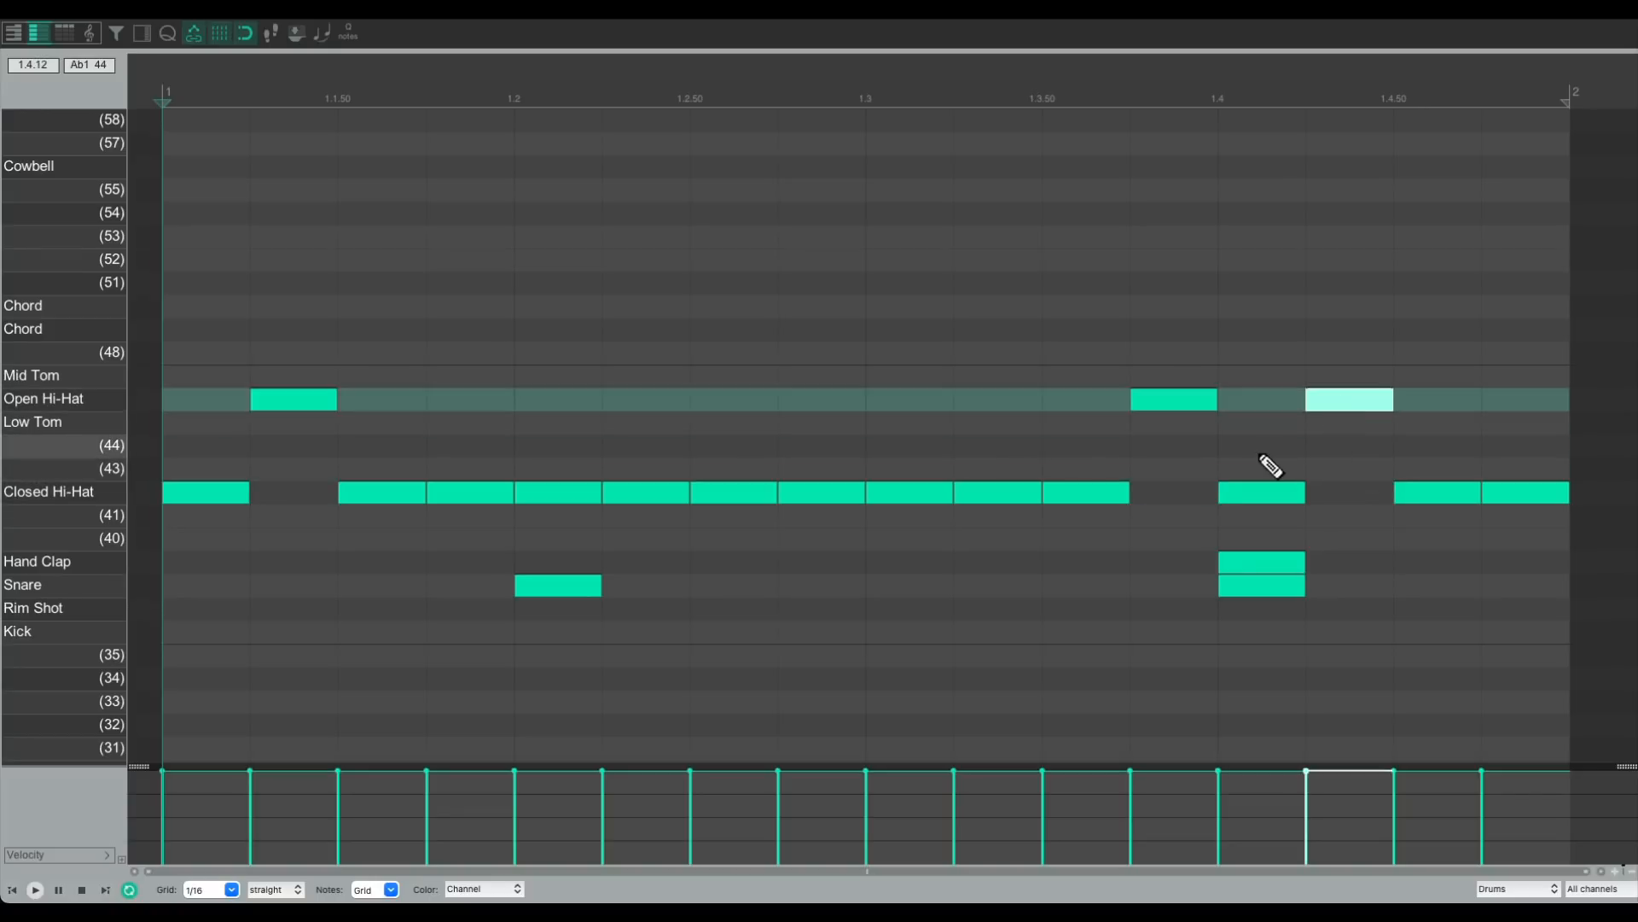
{"action": "key", "text": "space"}
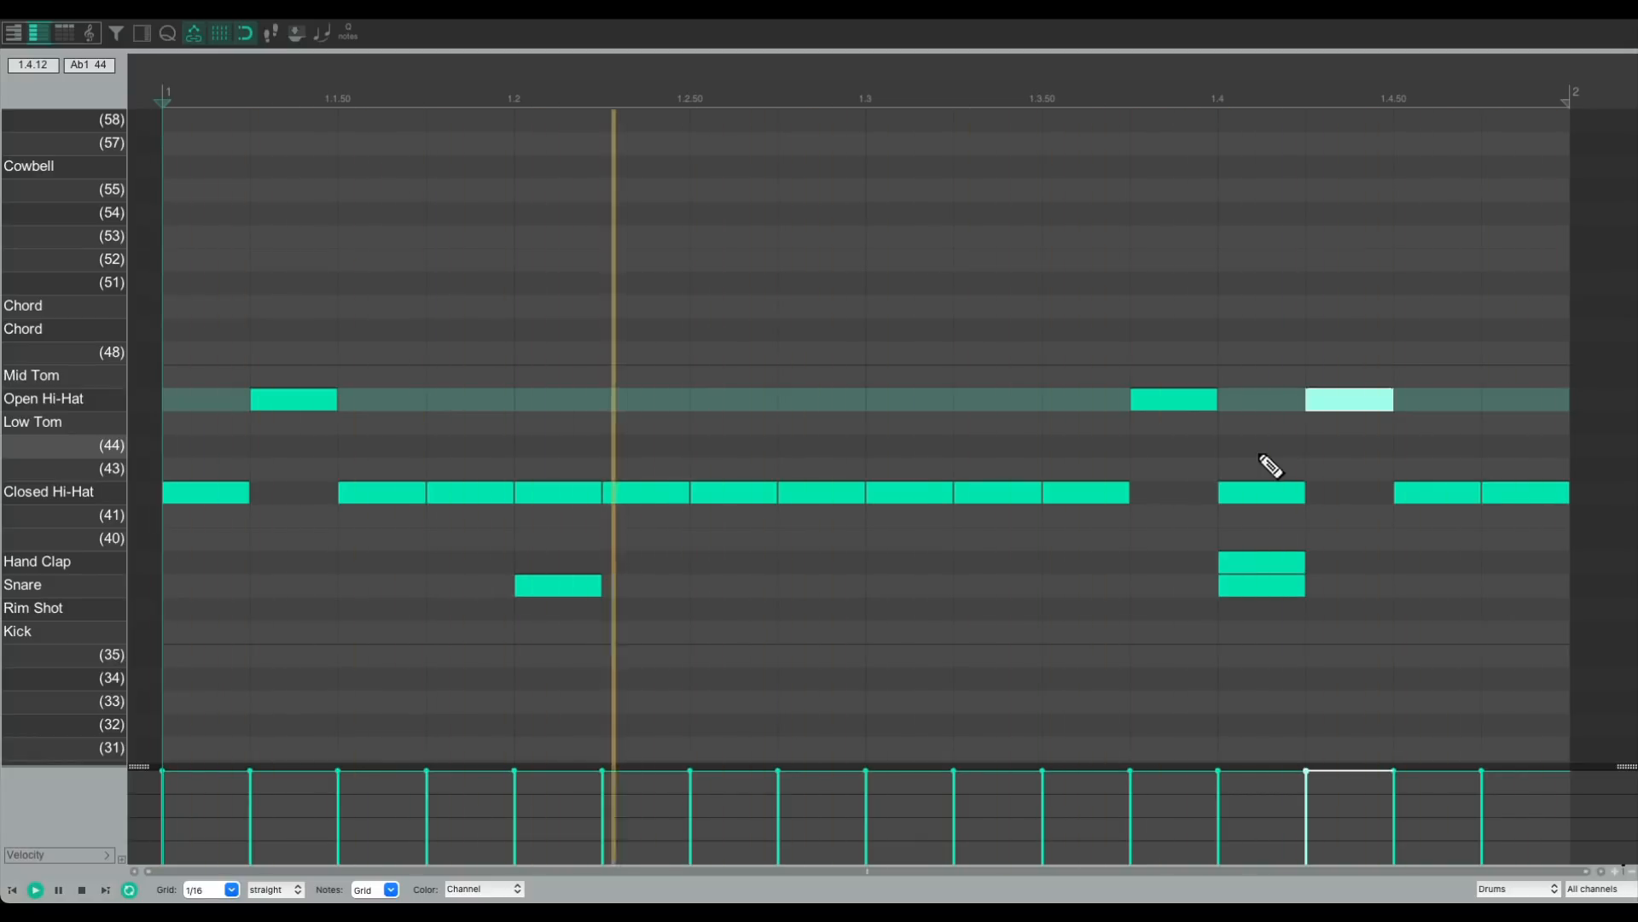
{"action": "key", "text": "space"}
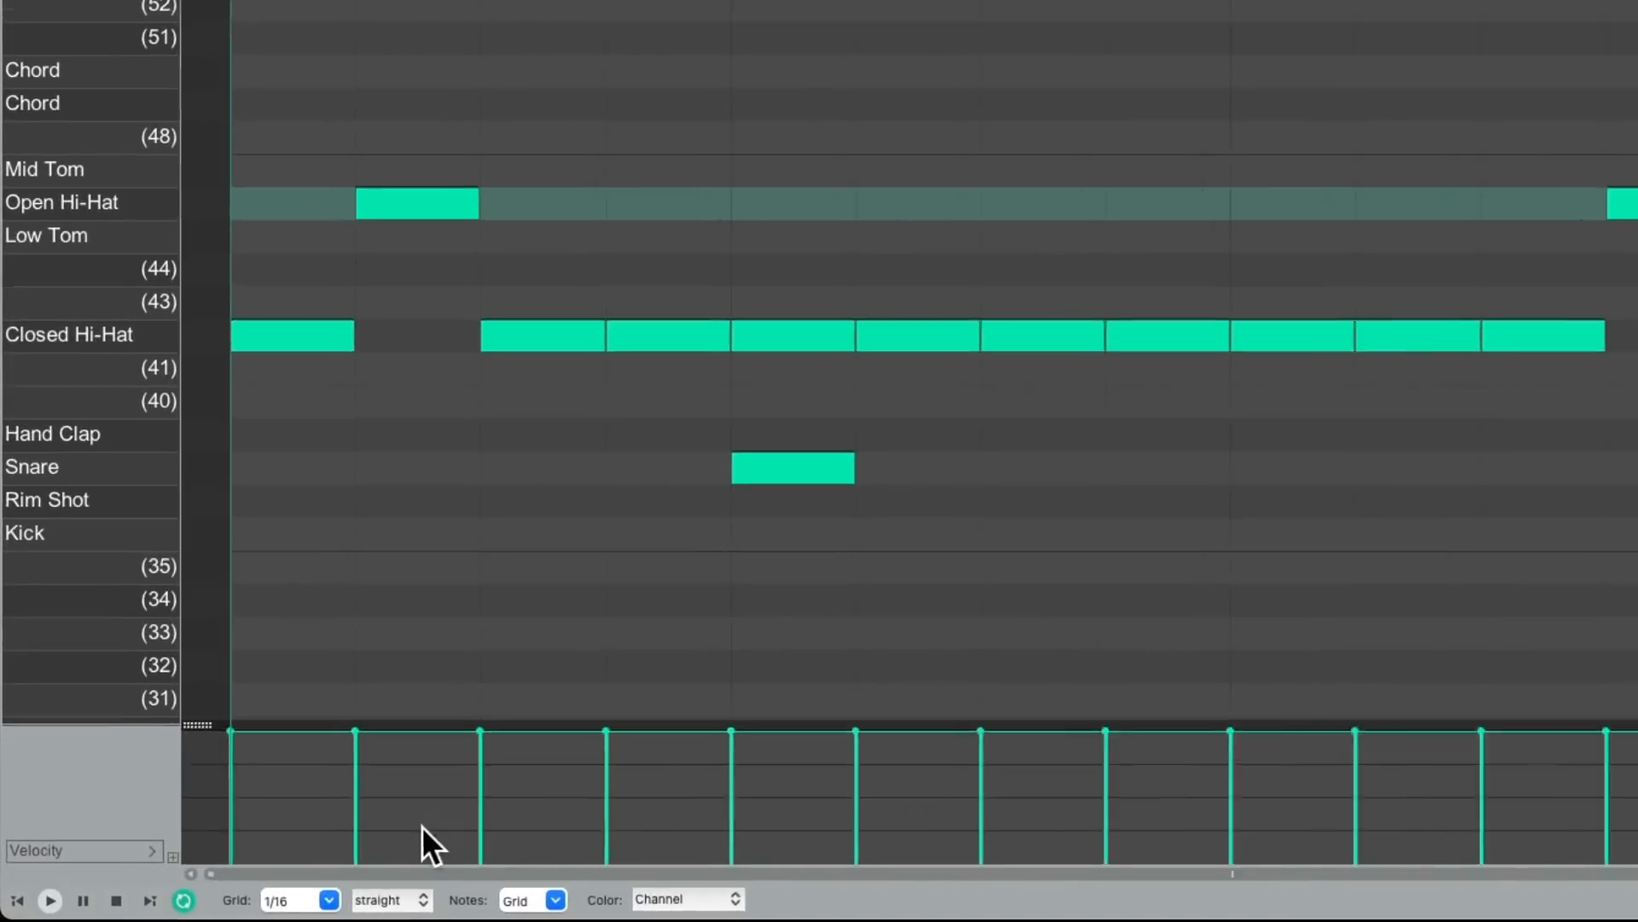
Step: Set the grid to 1/32, shorten all Closed Hi-Hat notes to 1/32 length, and play the loop
{"action": "left_click", "coordinate": [231, 890]}
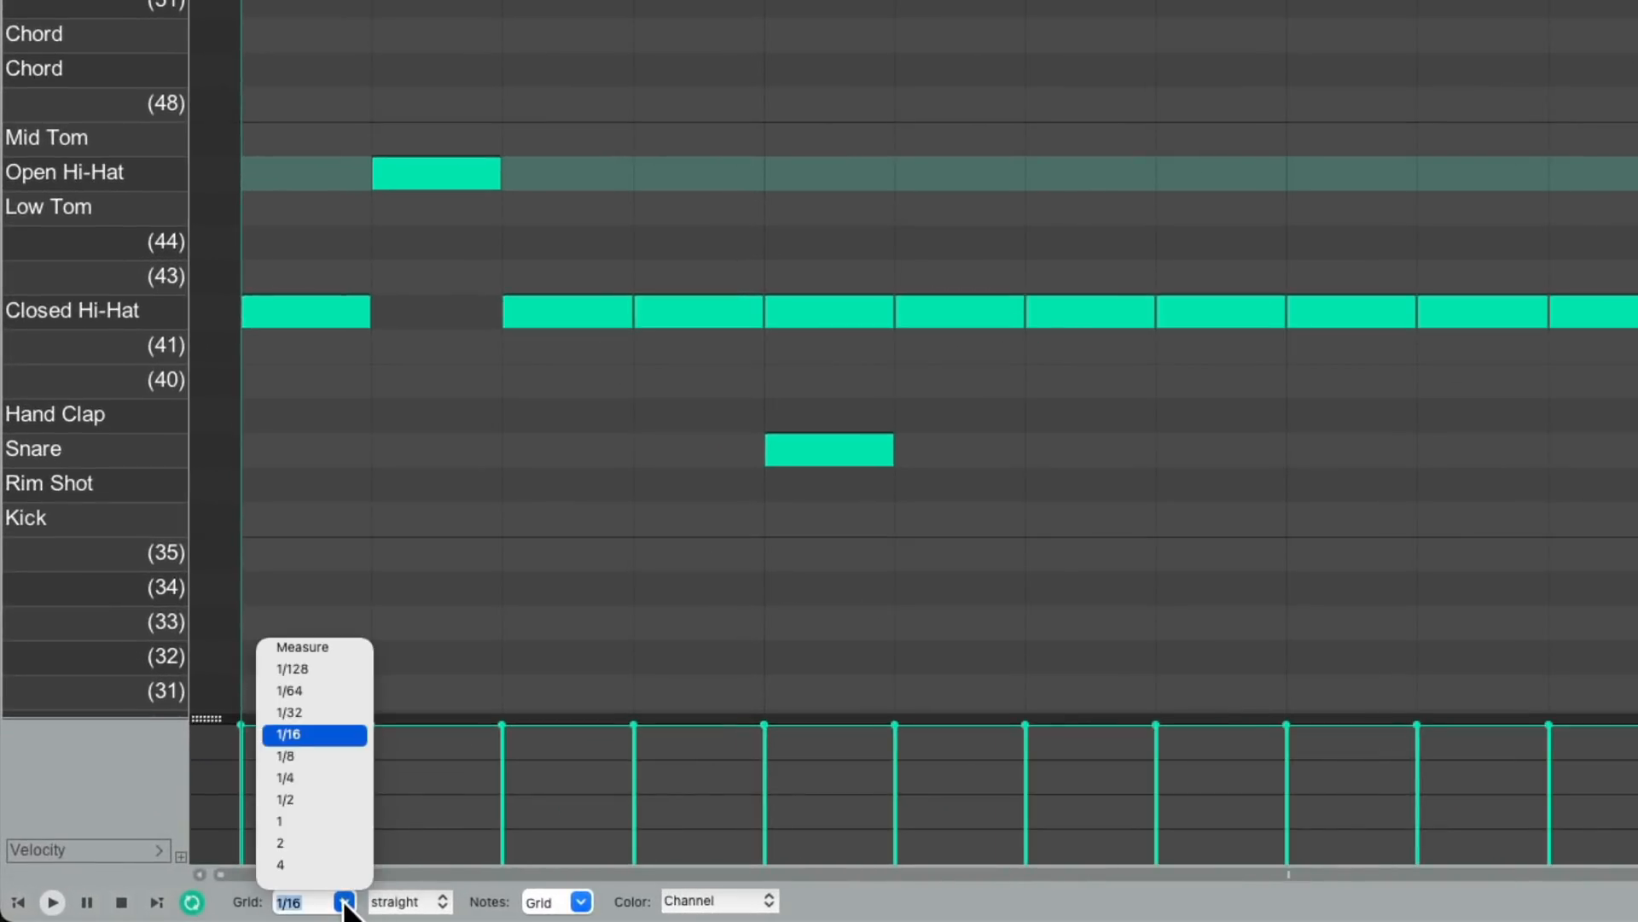
{"action": "left_click", "coordinate": [336, 709]}
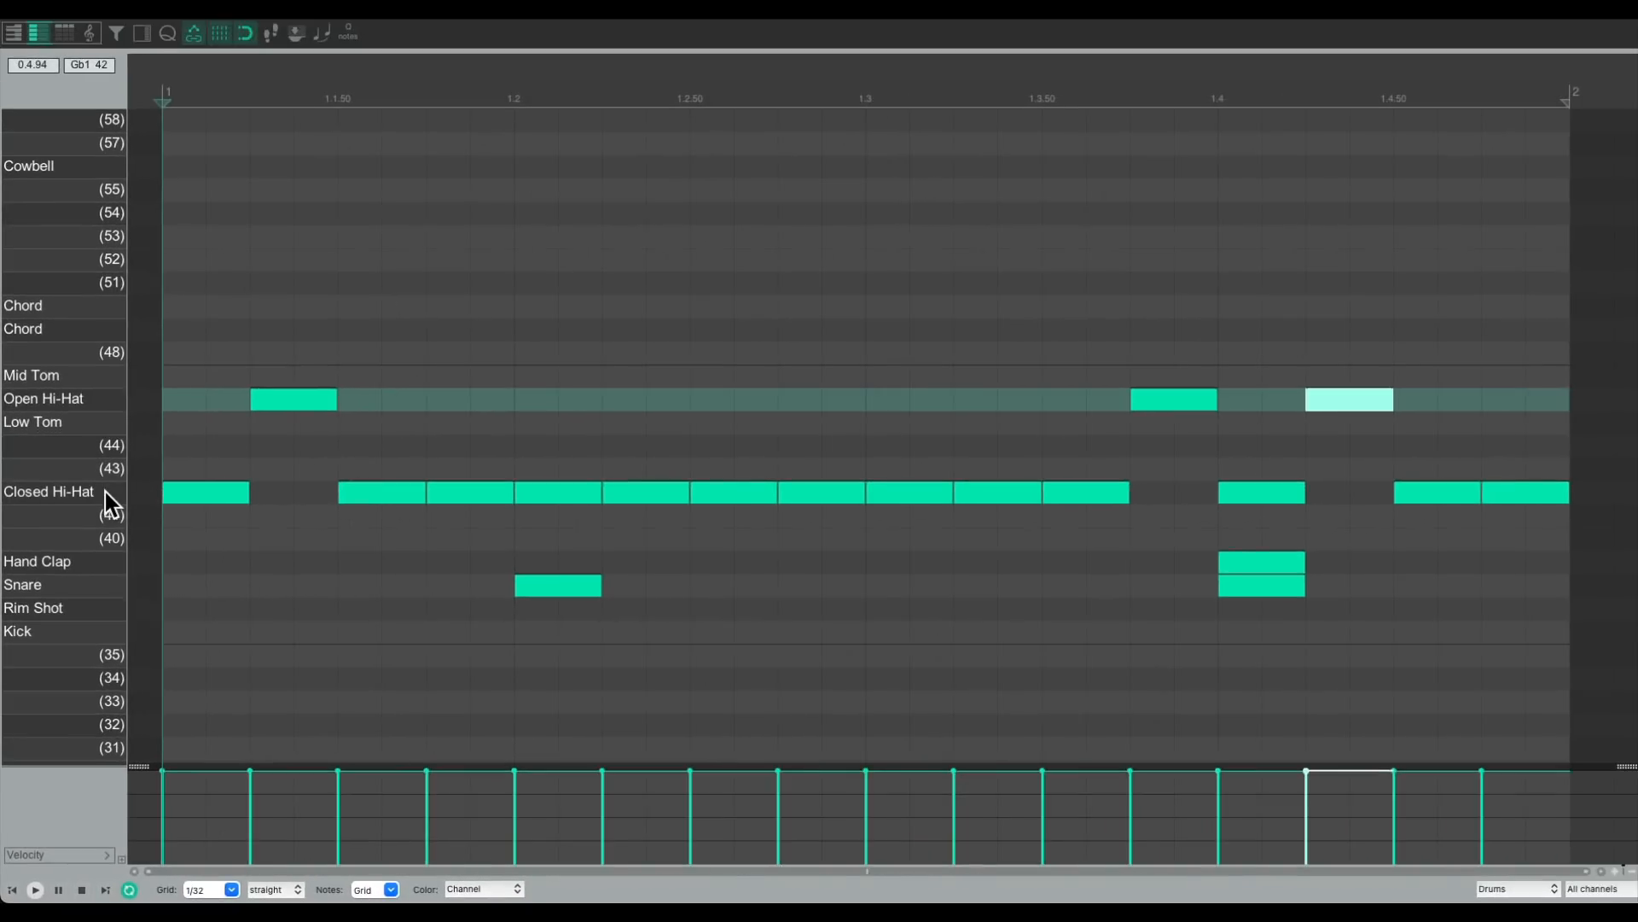
{"action": "left_click", "coordinate": [105, 492]}
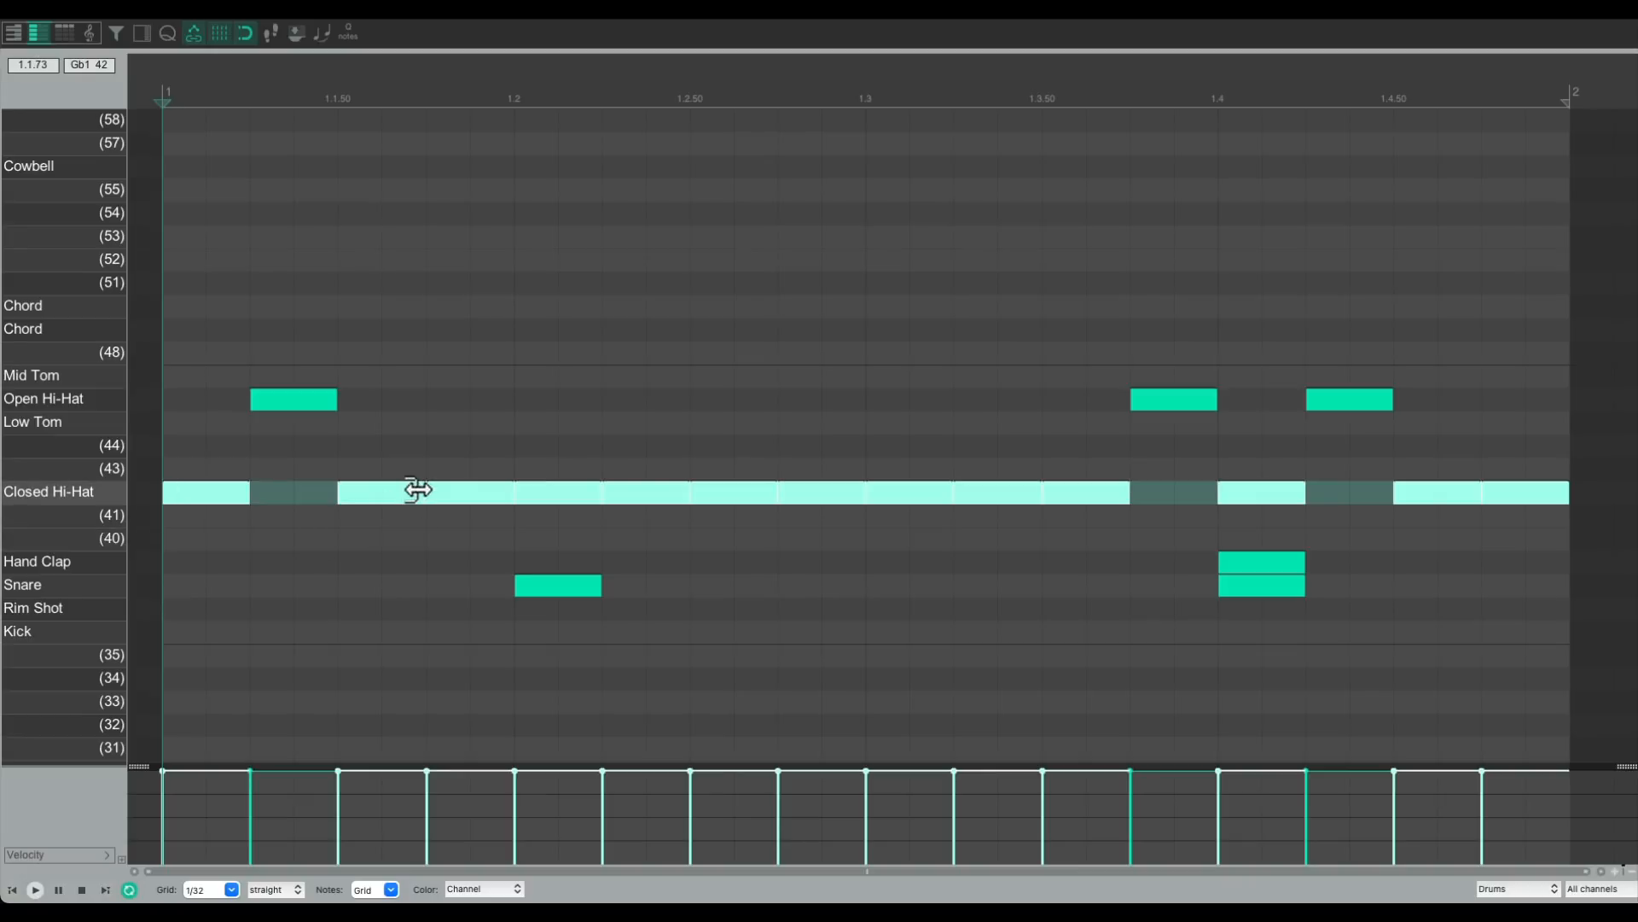
{"action": "left_click_drag", "start_coordinate": [424, 493], "coordinate": [388, 493]}
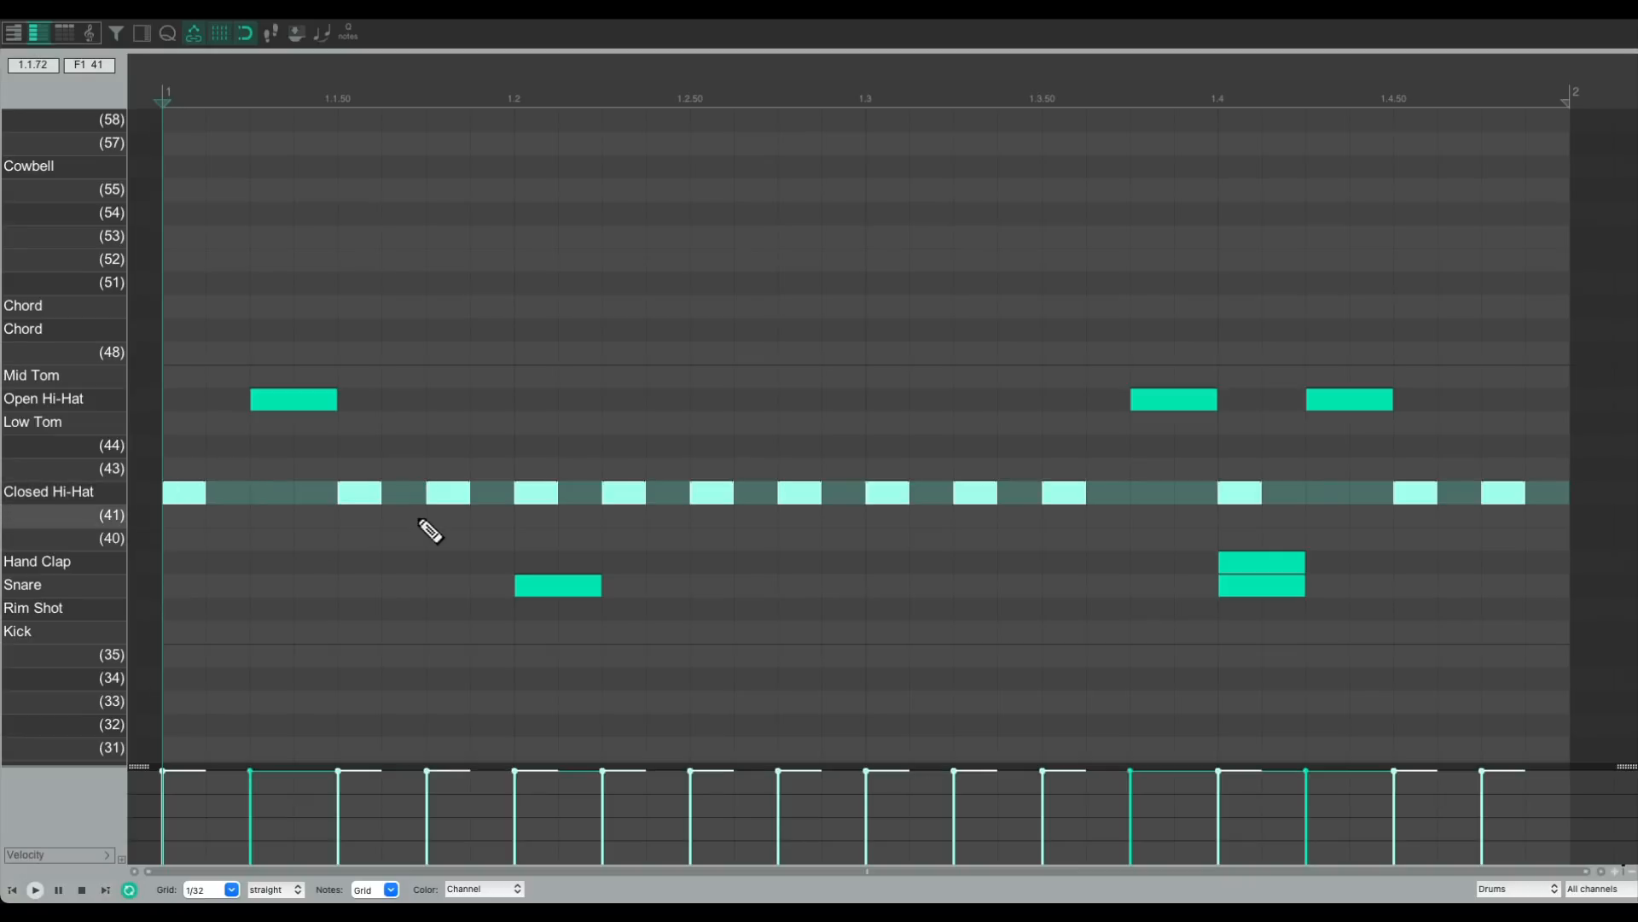
{"action": "key", "text": "space"}
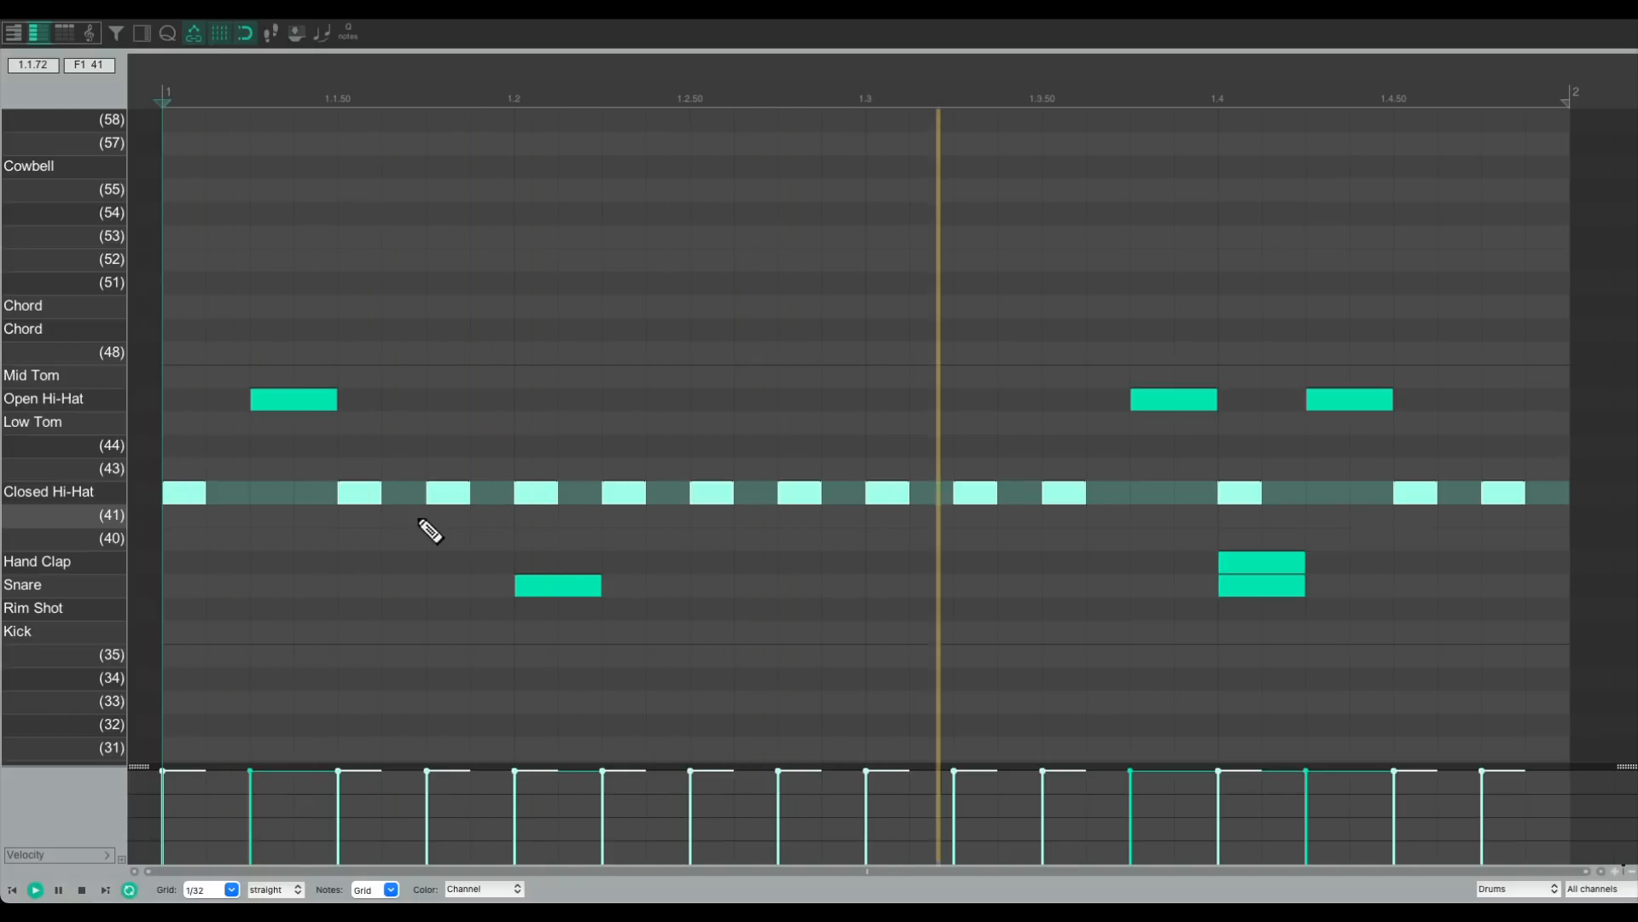
{"action": "key", "text": "space"}
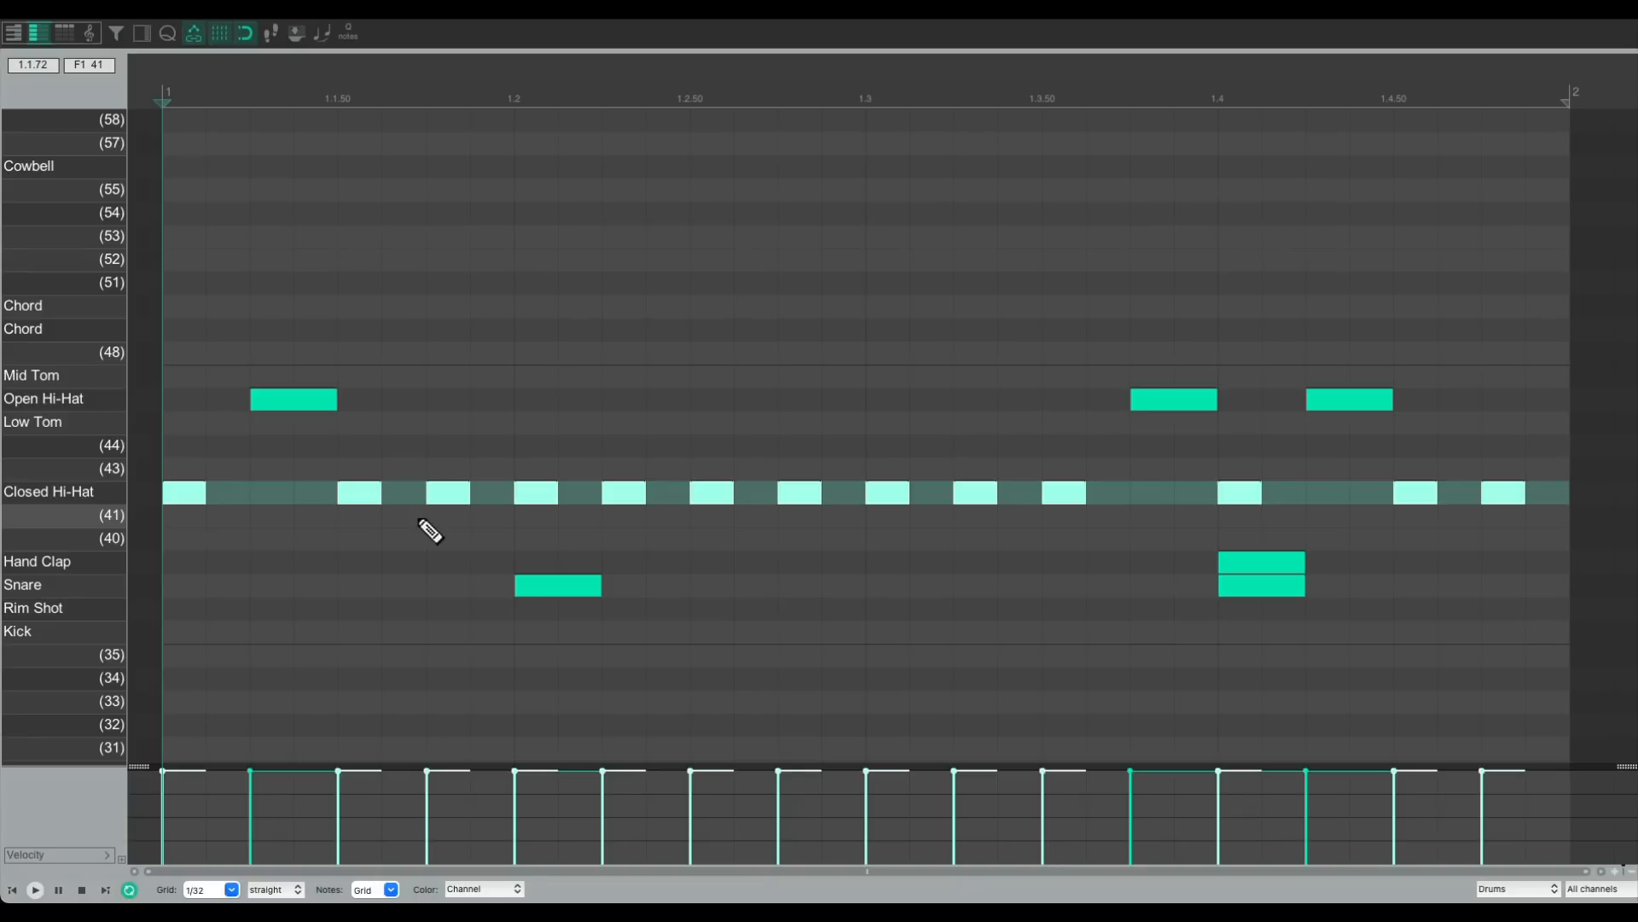
Step: Add 1/32 Closed Hi-Hat notes just before beat 1.3 and between the bar's last two hi-hats while the loop plays
{"action": "left_click", "coordinate": [841, 495]}
{"action": "key", "text": "space"}
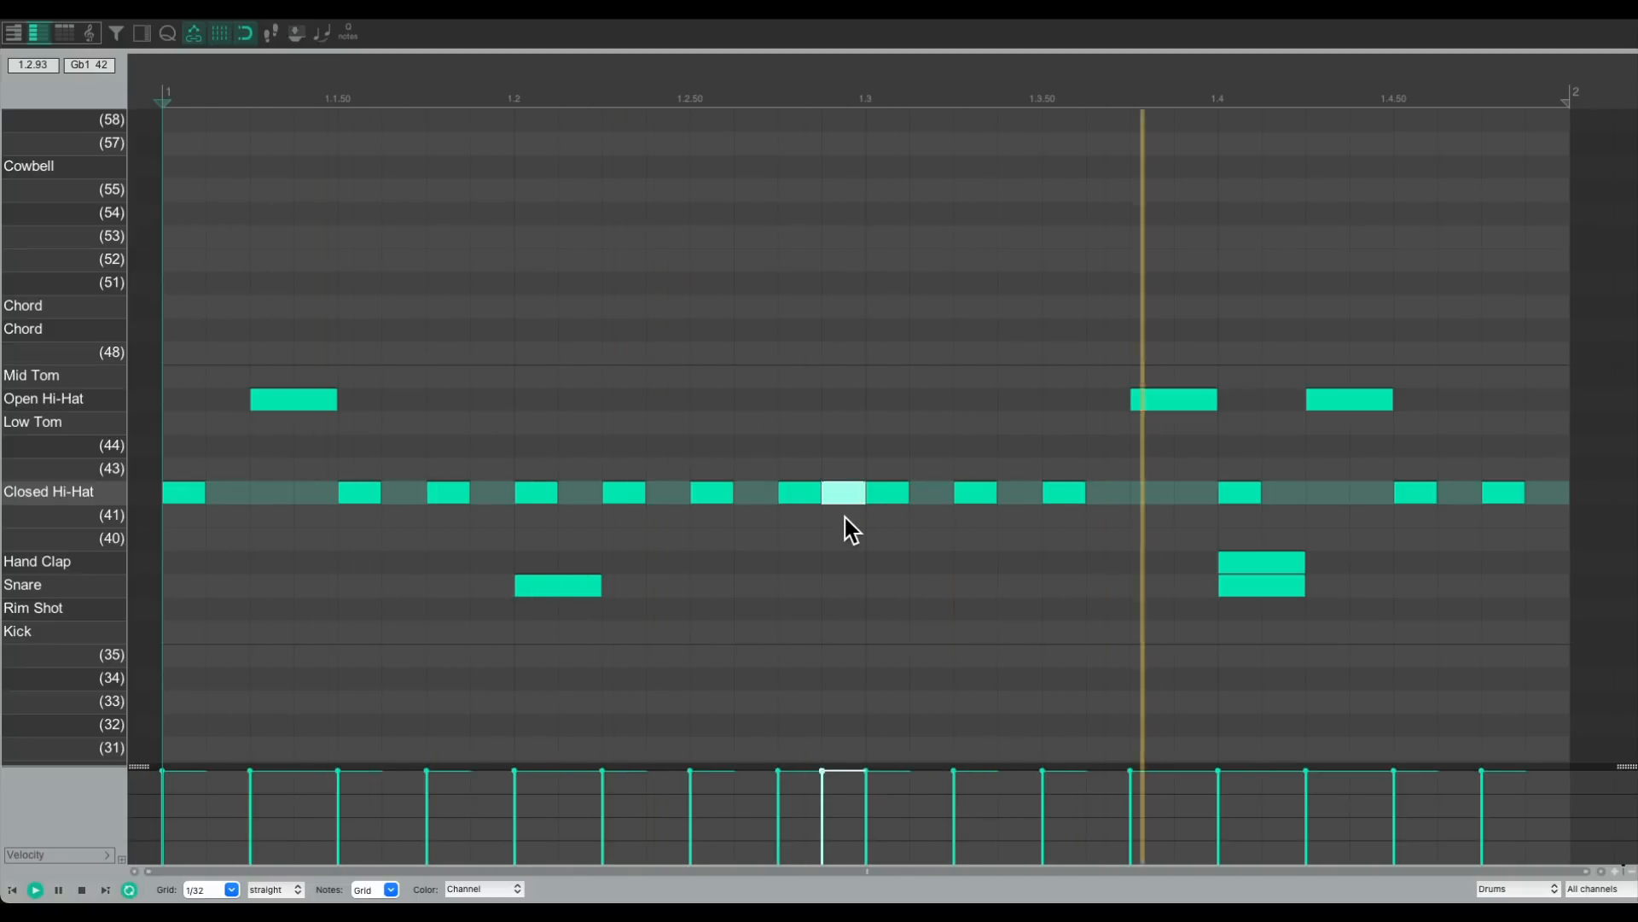
{"action": "left_click", "coordinate": [1458, 495]}
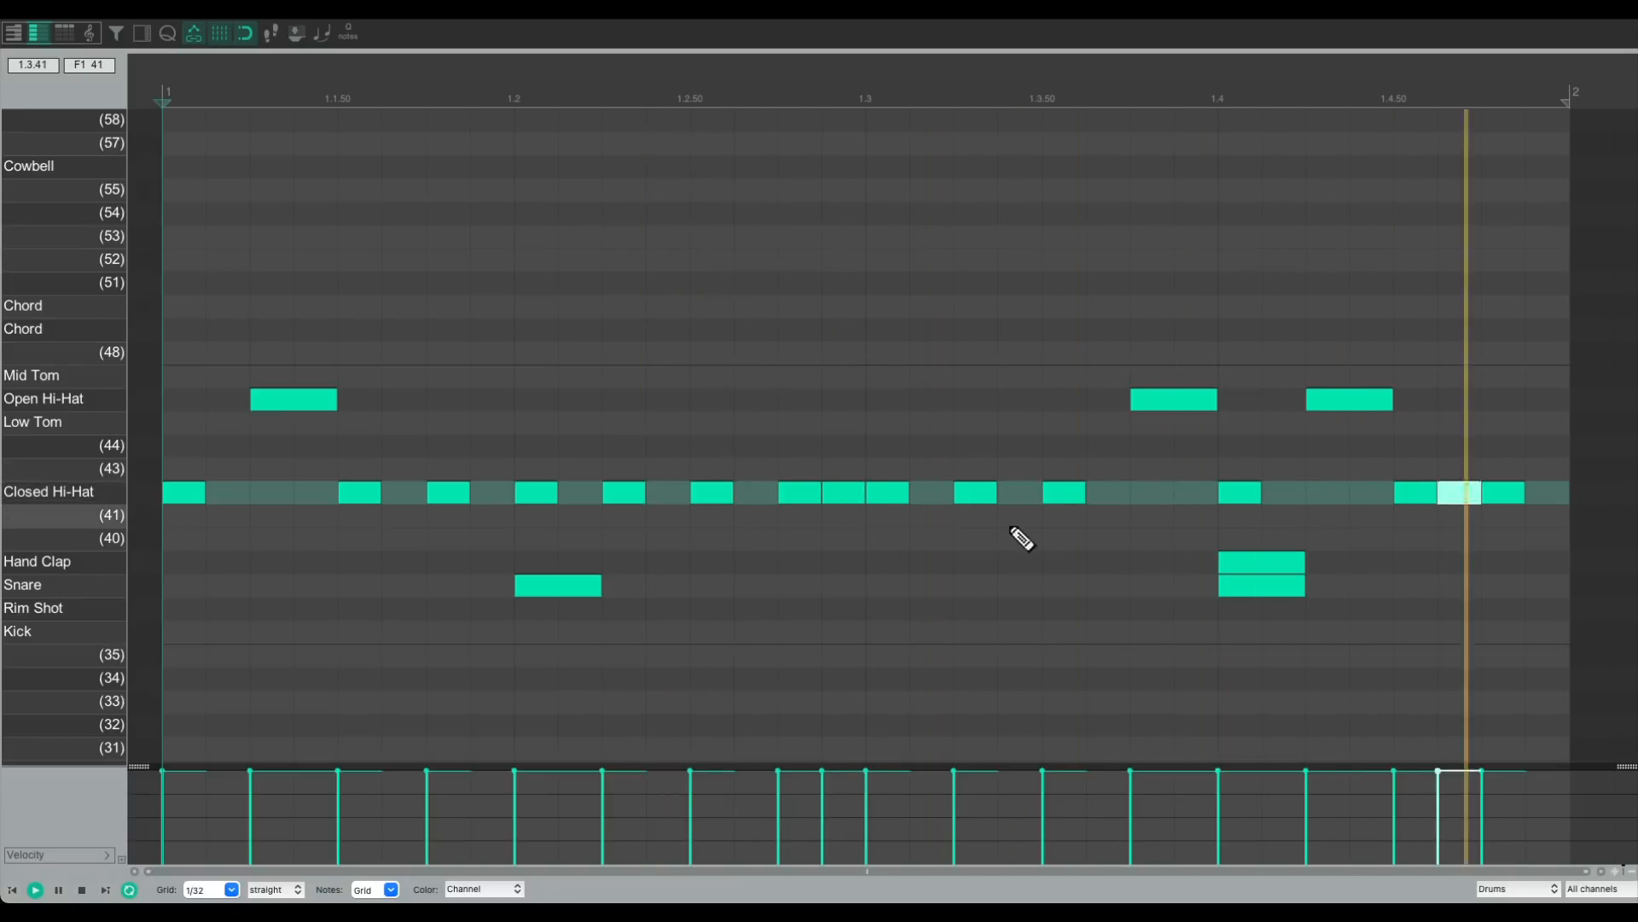
{"action": "key", "text": "space"}
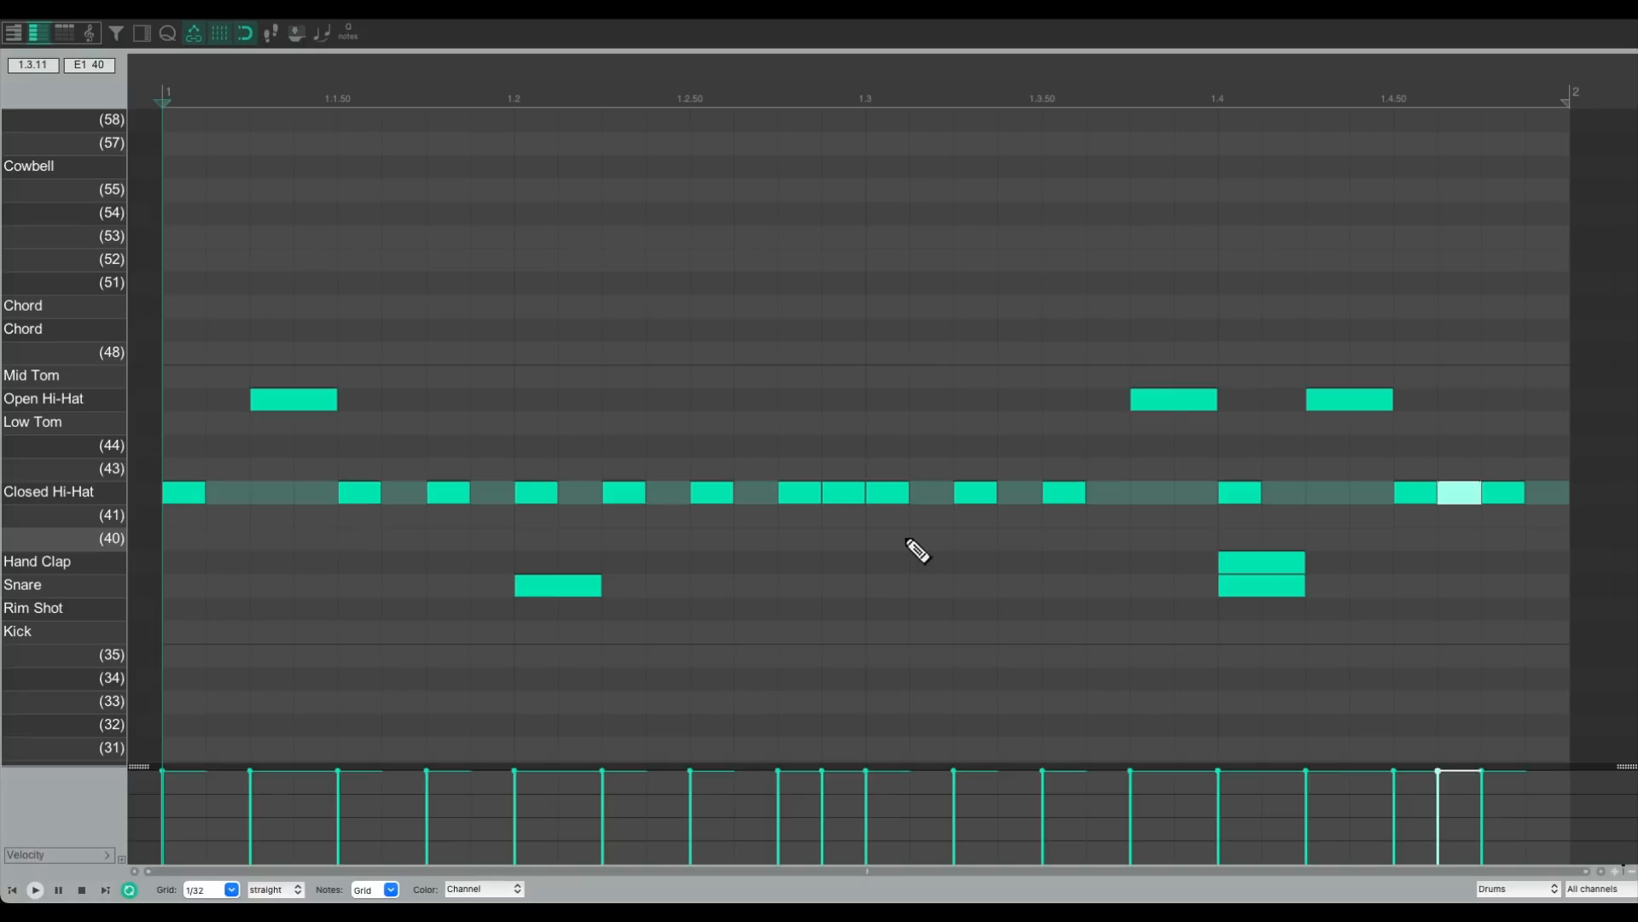
Step: Try three extra 1/32 Closed Hi-Hat notes in the gaps between 1.2 and 1.3 during playback, and delete them
{"action": "key", "text": "space"}
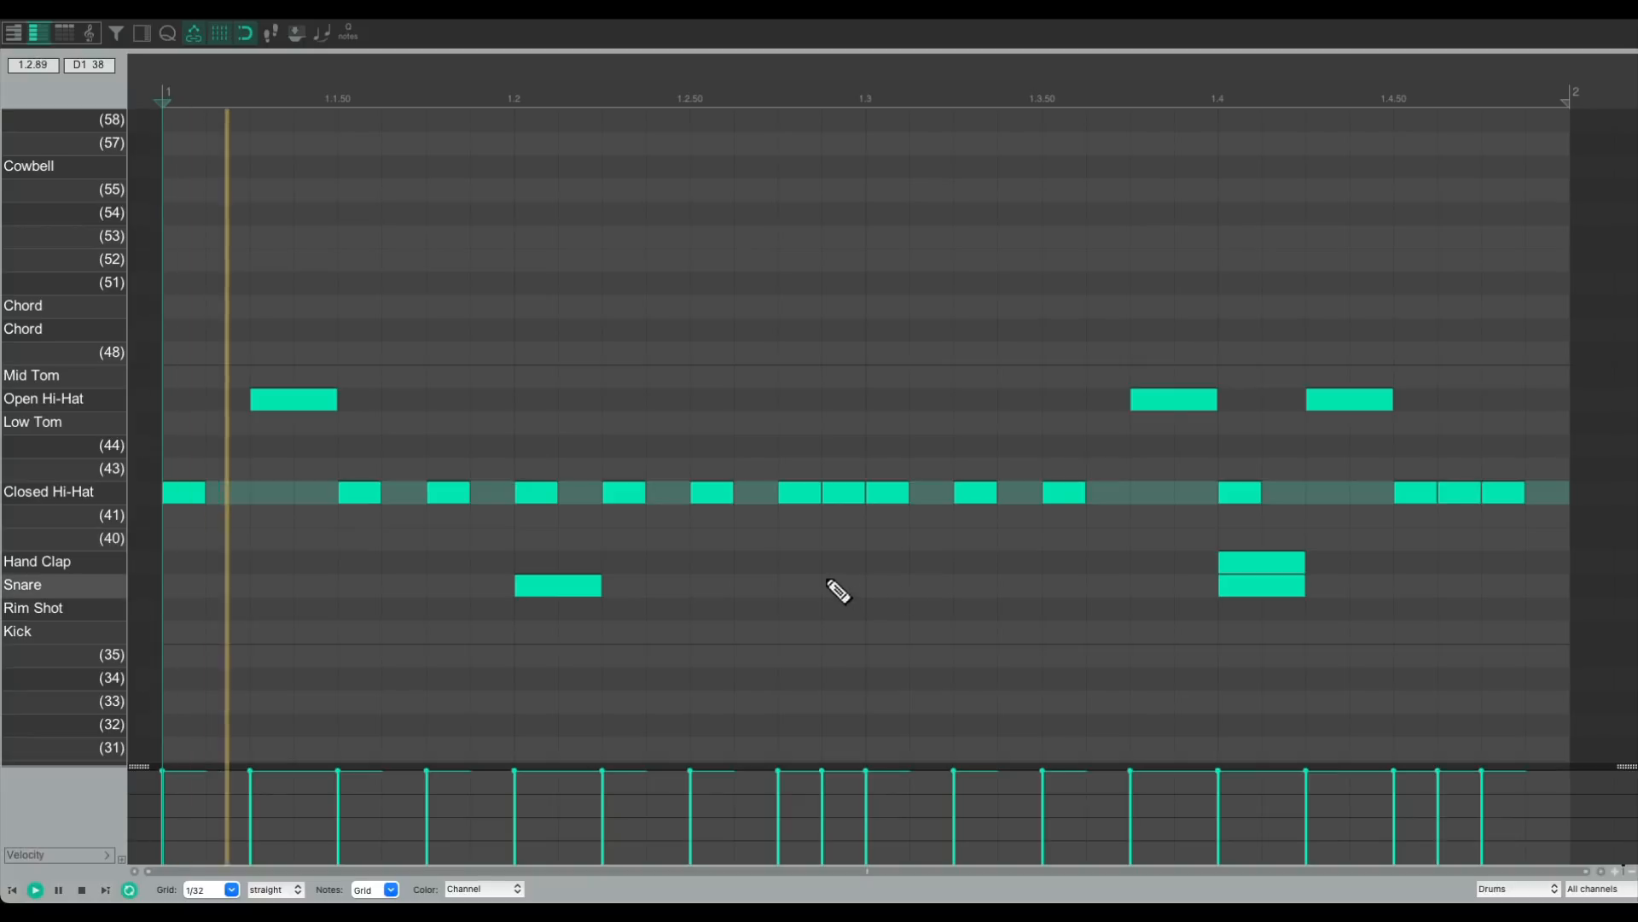
{"action": "left_click", "coordinate": [589, 496]}
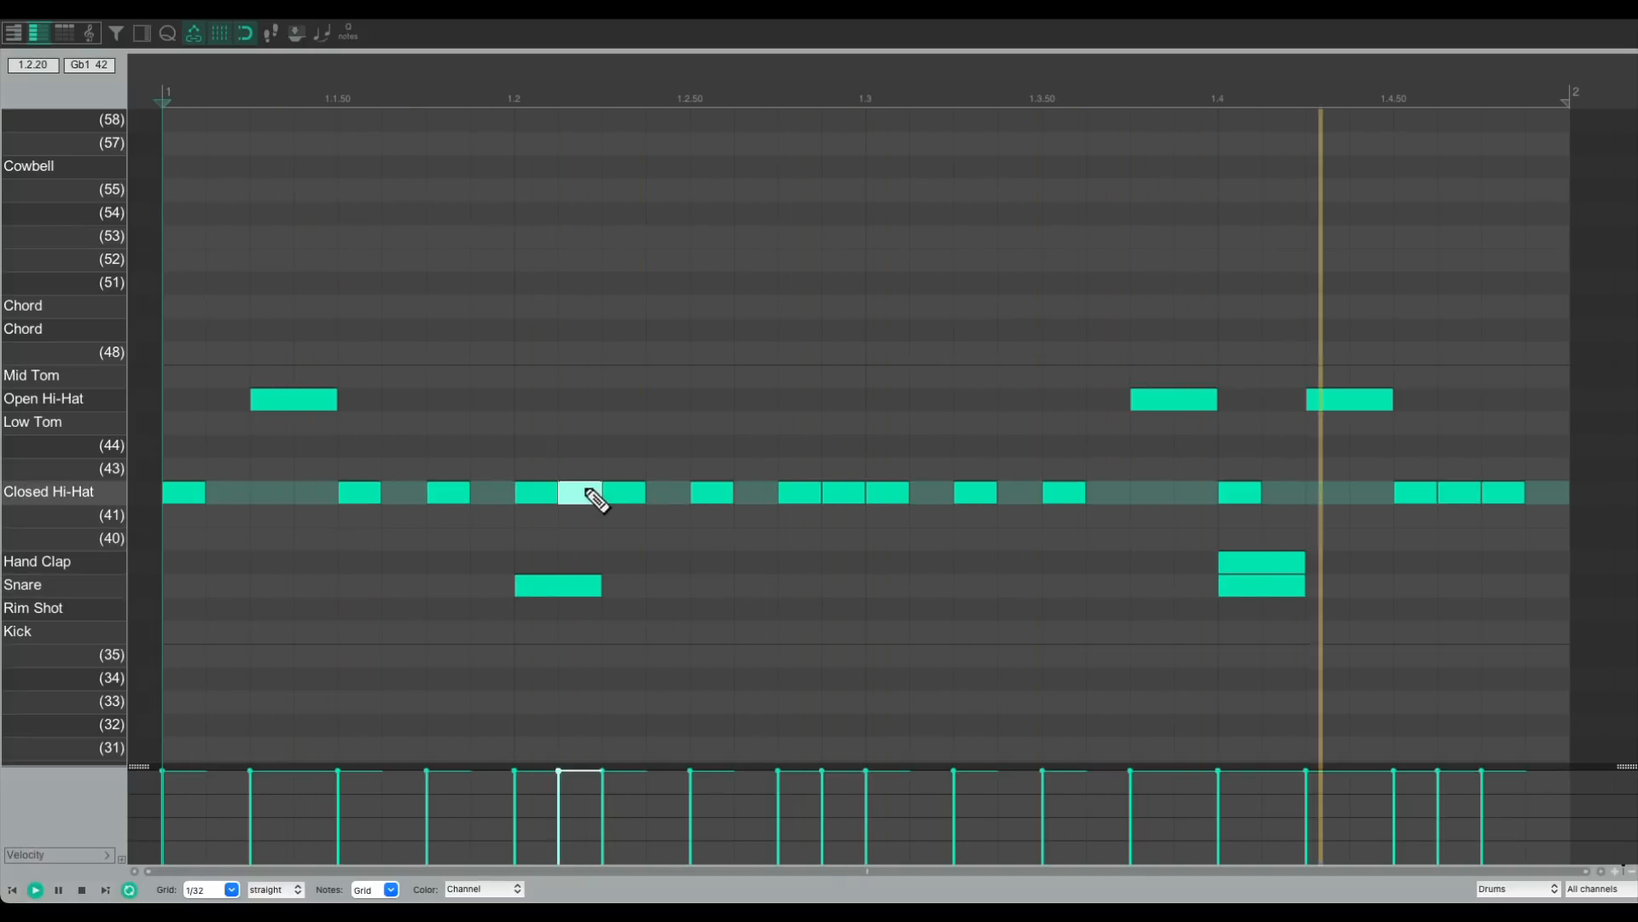
{"action": "left_click", "coordinate": [670, 496]}
{"action": "left_click", "coordinate": [758, 496]}
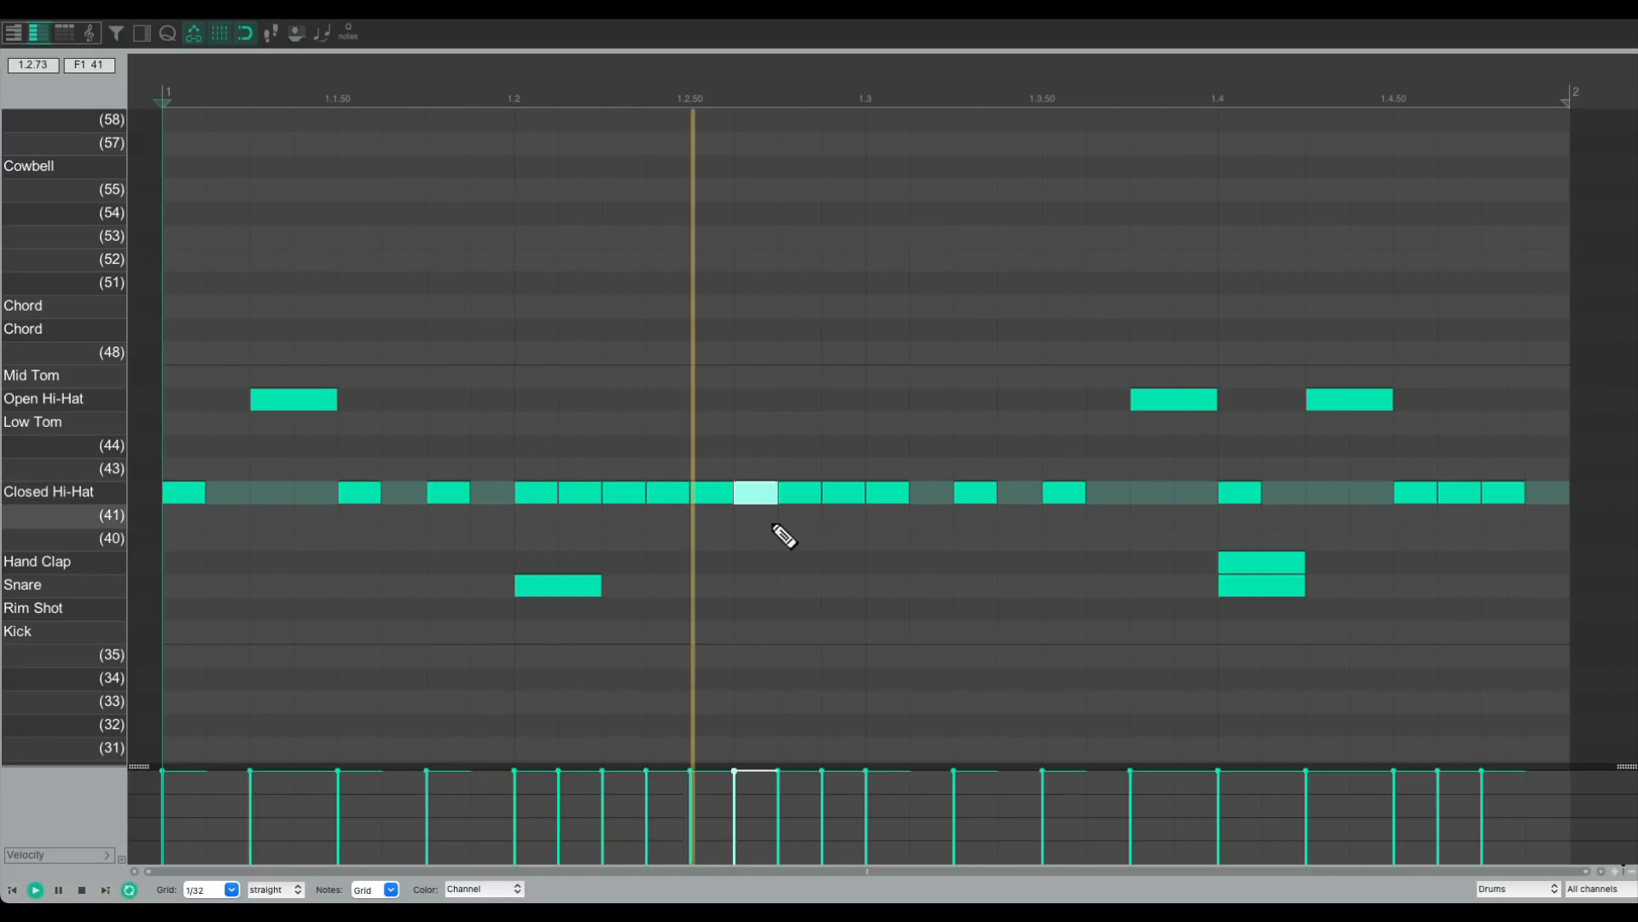
{"action": "key", "text": "space"}
{"action": "key", "text": "Delete"}
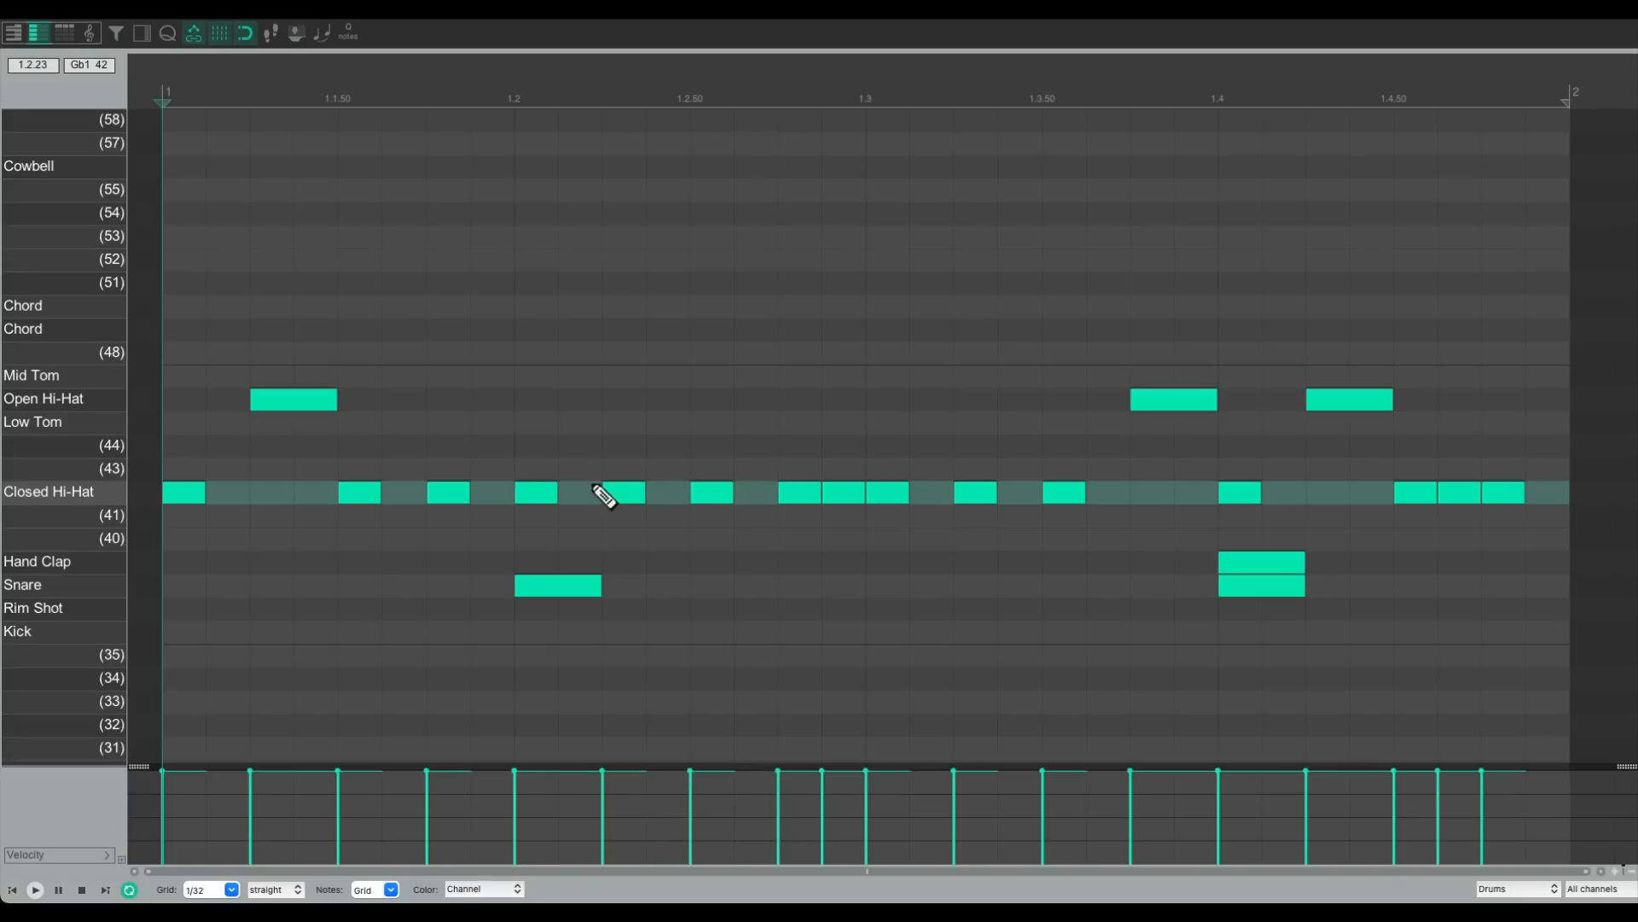
Step: Try an extra 1/32 Closed Hi-Hat note at the very end of the bar during playback, and delete it
{"action": "key", "text": "space"}
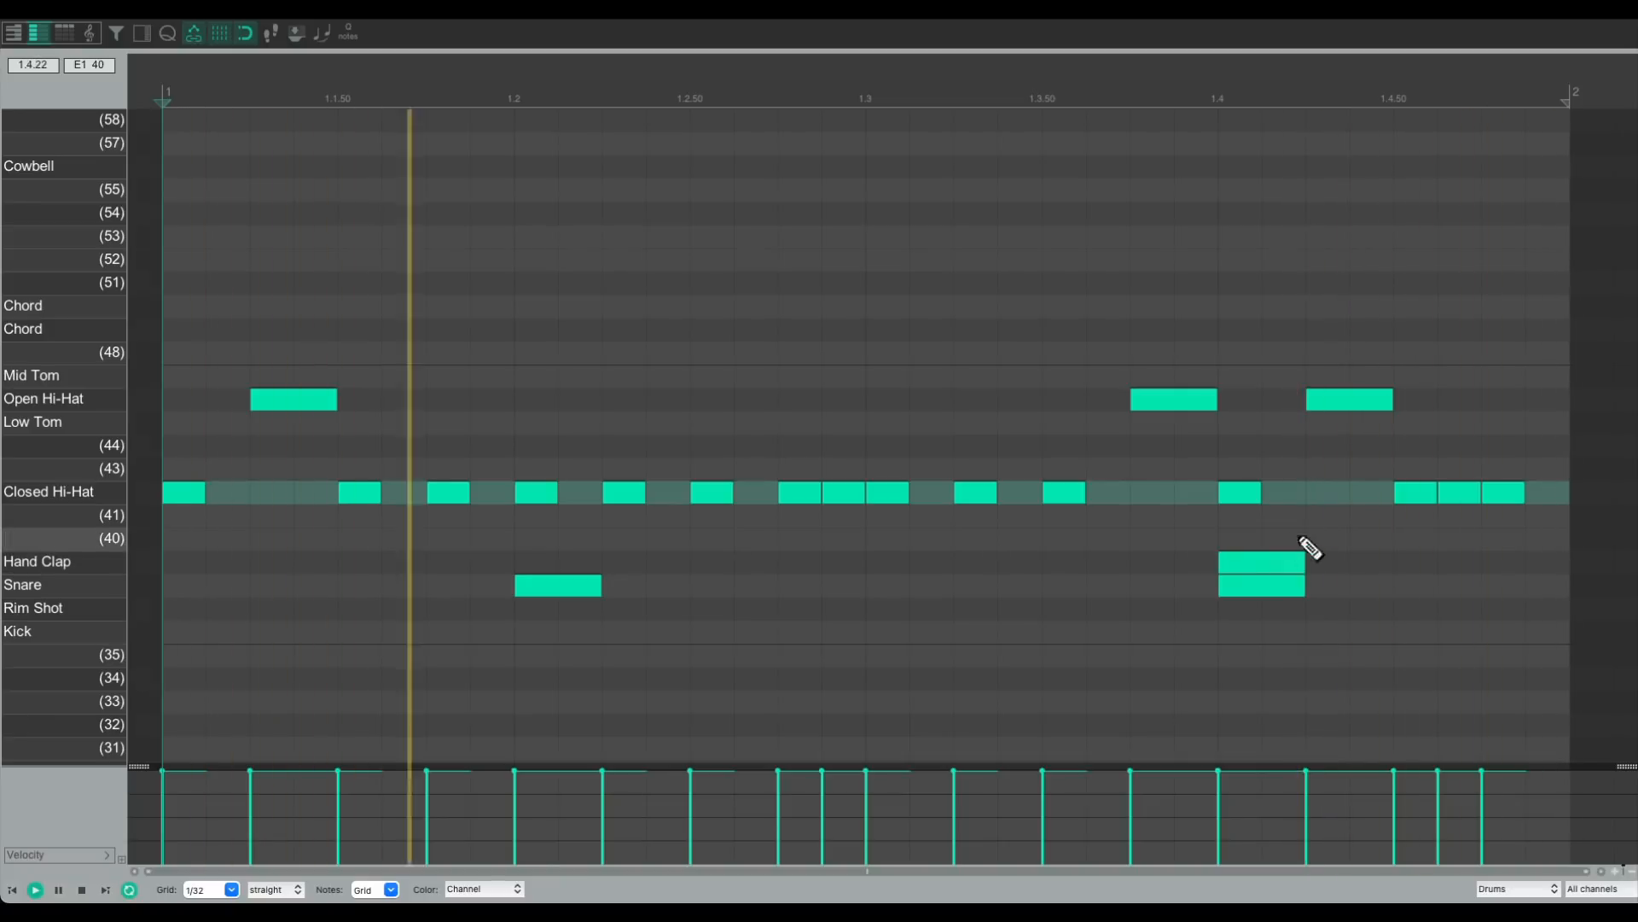
{"action": "left_click", "coordinate": [1549, 495]}
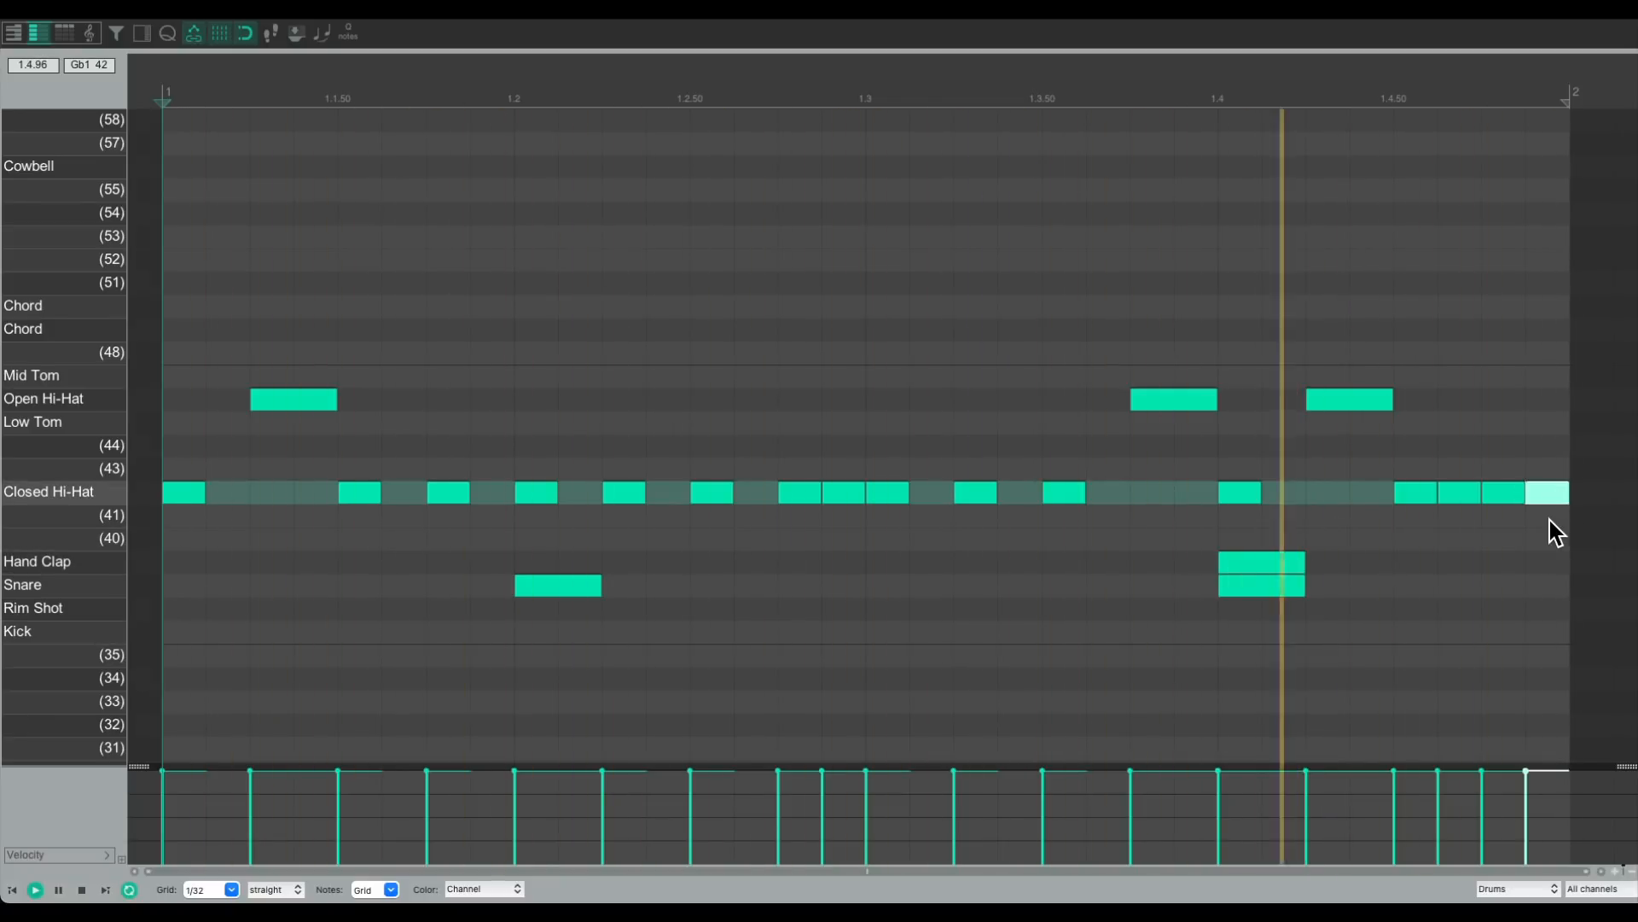
{"action": "key", "text": "Delete"}
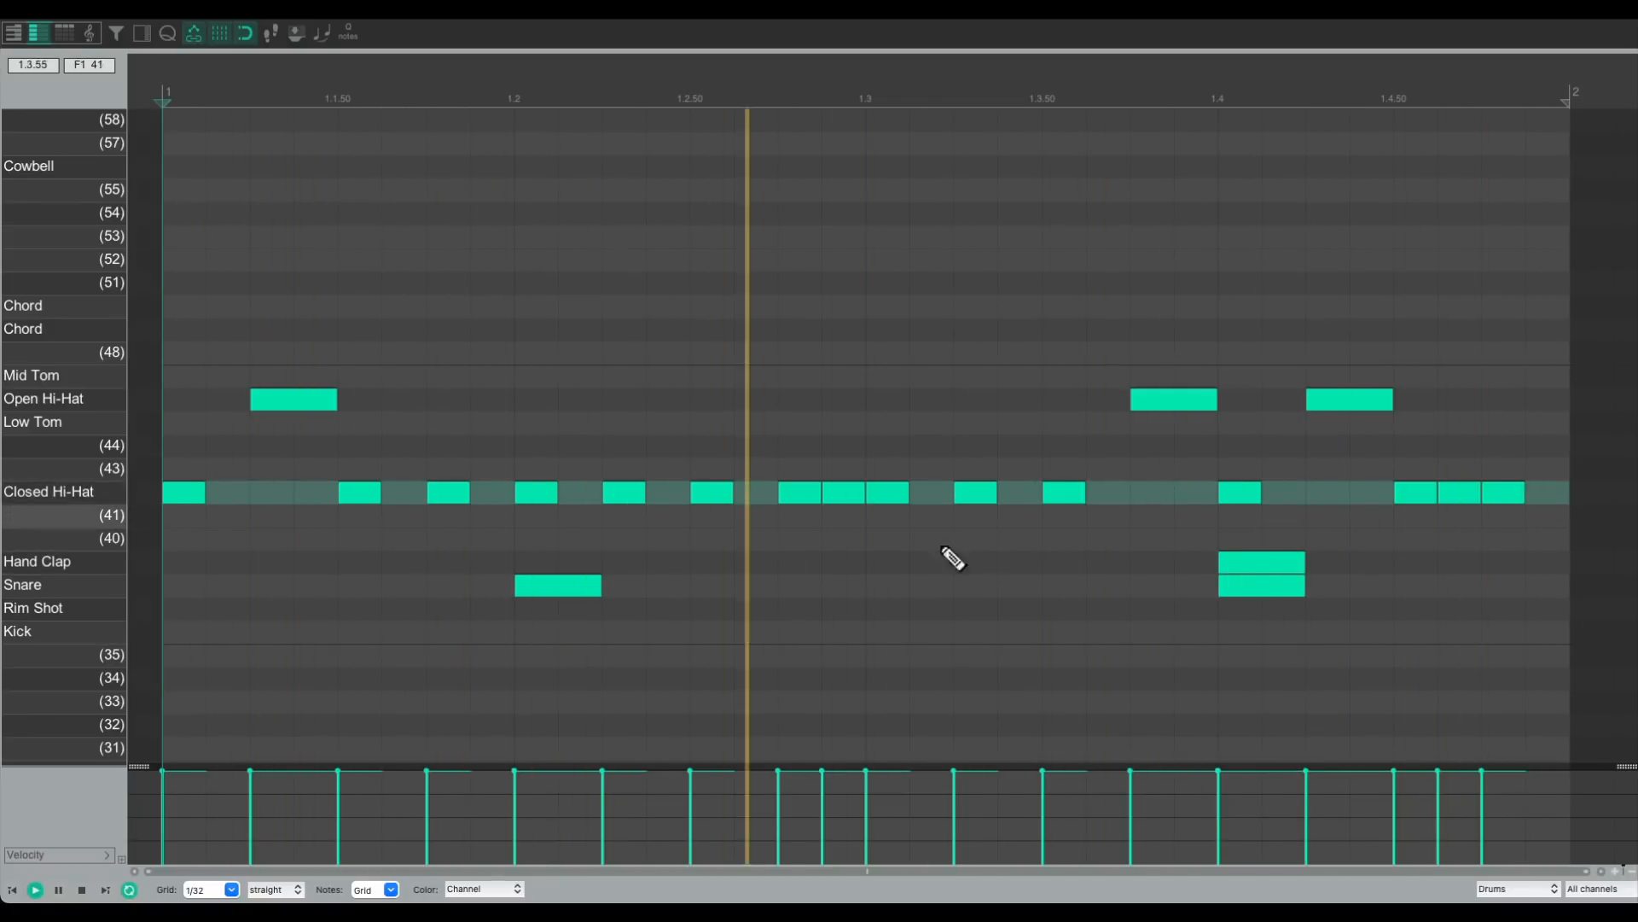
{"action": "key", "text": "space"}
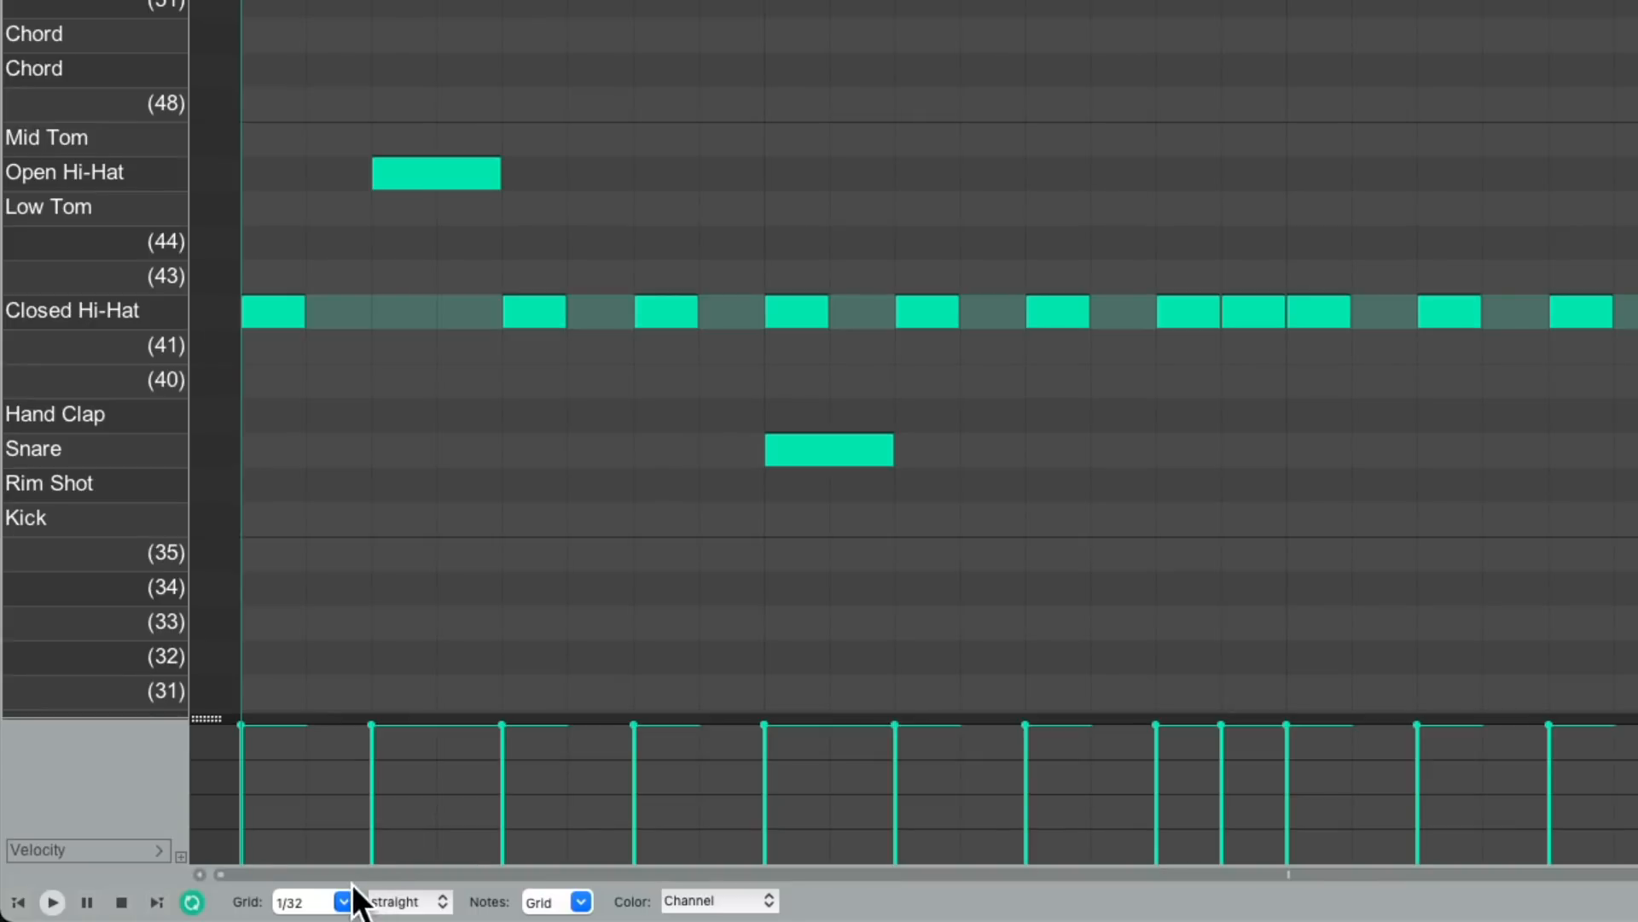
Step: Set the grid to 1/16 and add Kick notes at 1.1, 1.1.75, 1.2.50 and 1.3.50 while the loop plays
{"action": "left_click", "coordinate": [233, 890]}
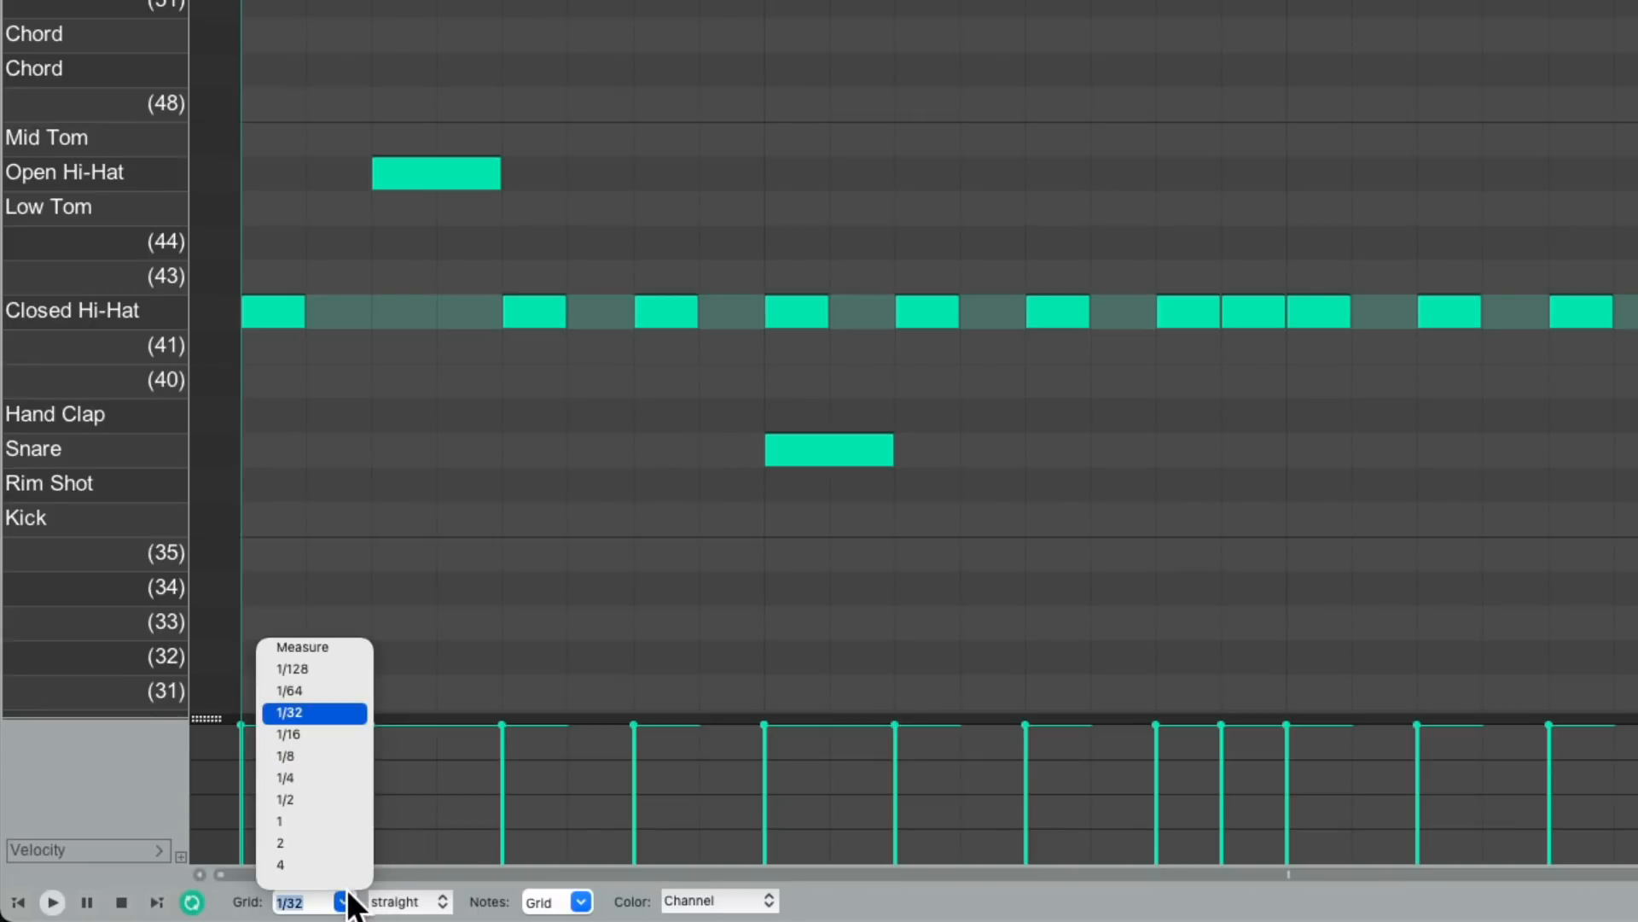
{"action": "left_click", "coordinate": [340, 734]}
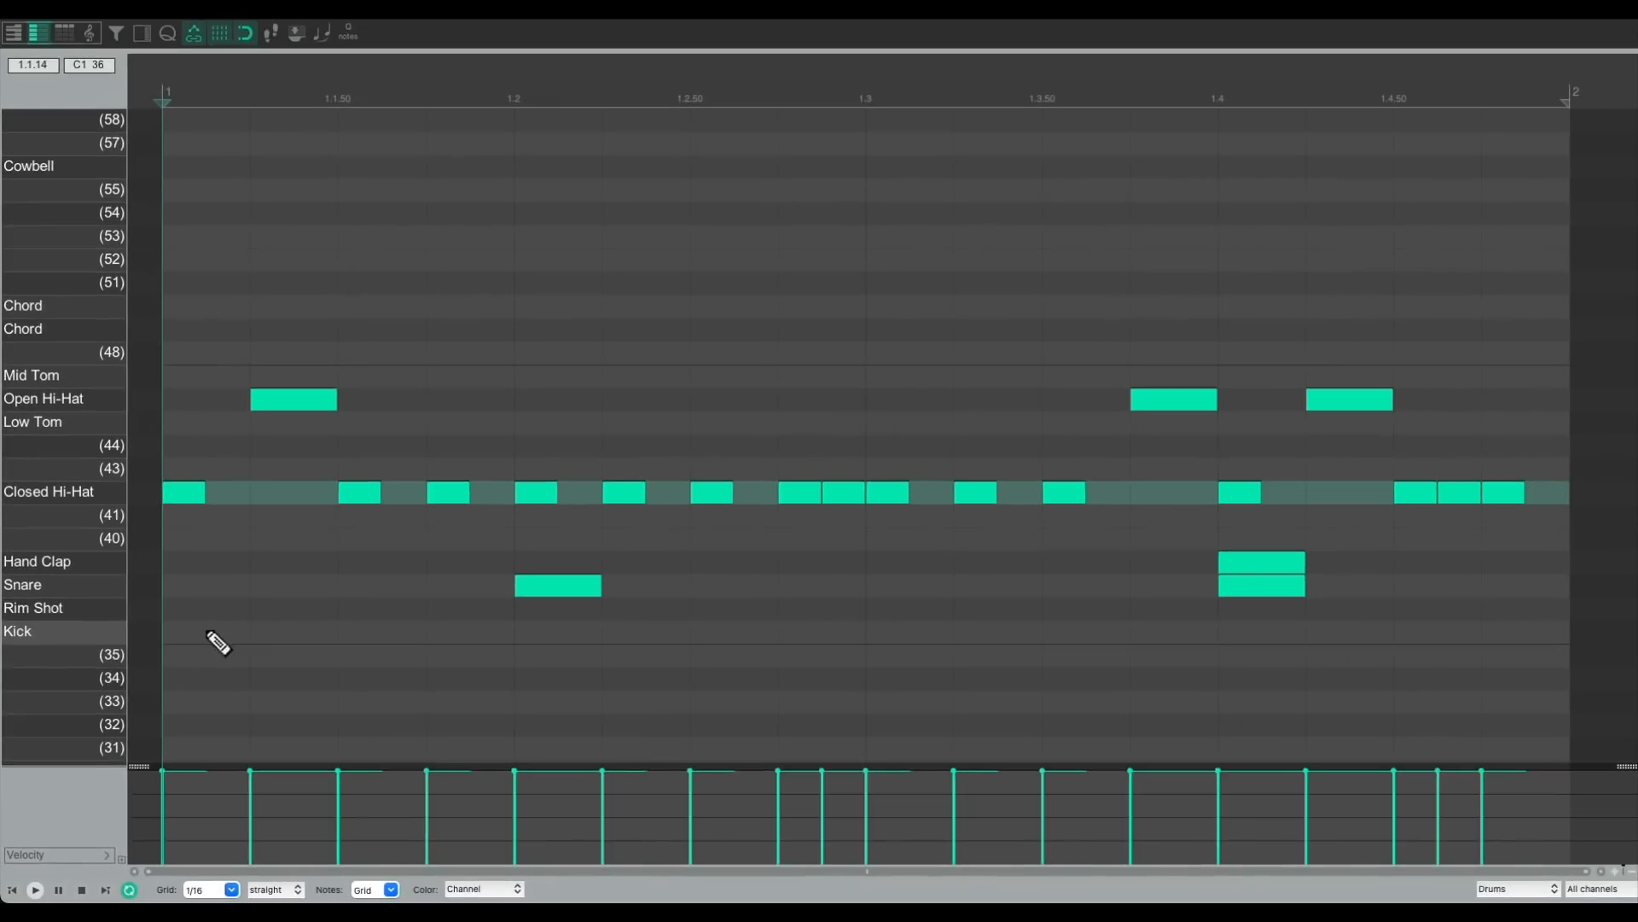
{"action": "left_click", "coordinate": [209, 636]}
{"action": "key", "text": "space"}
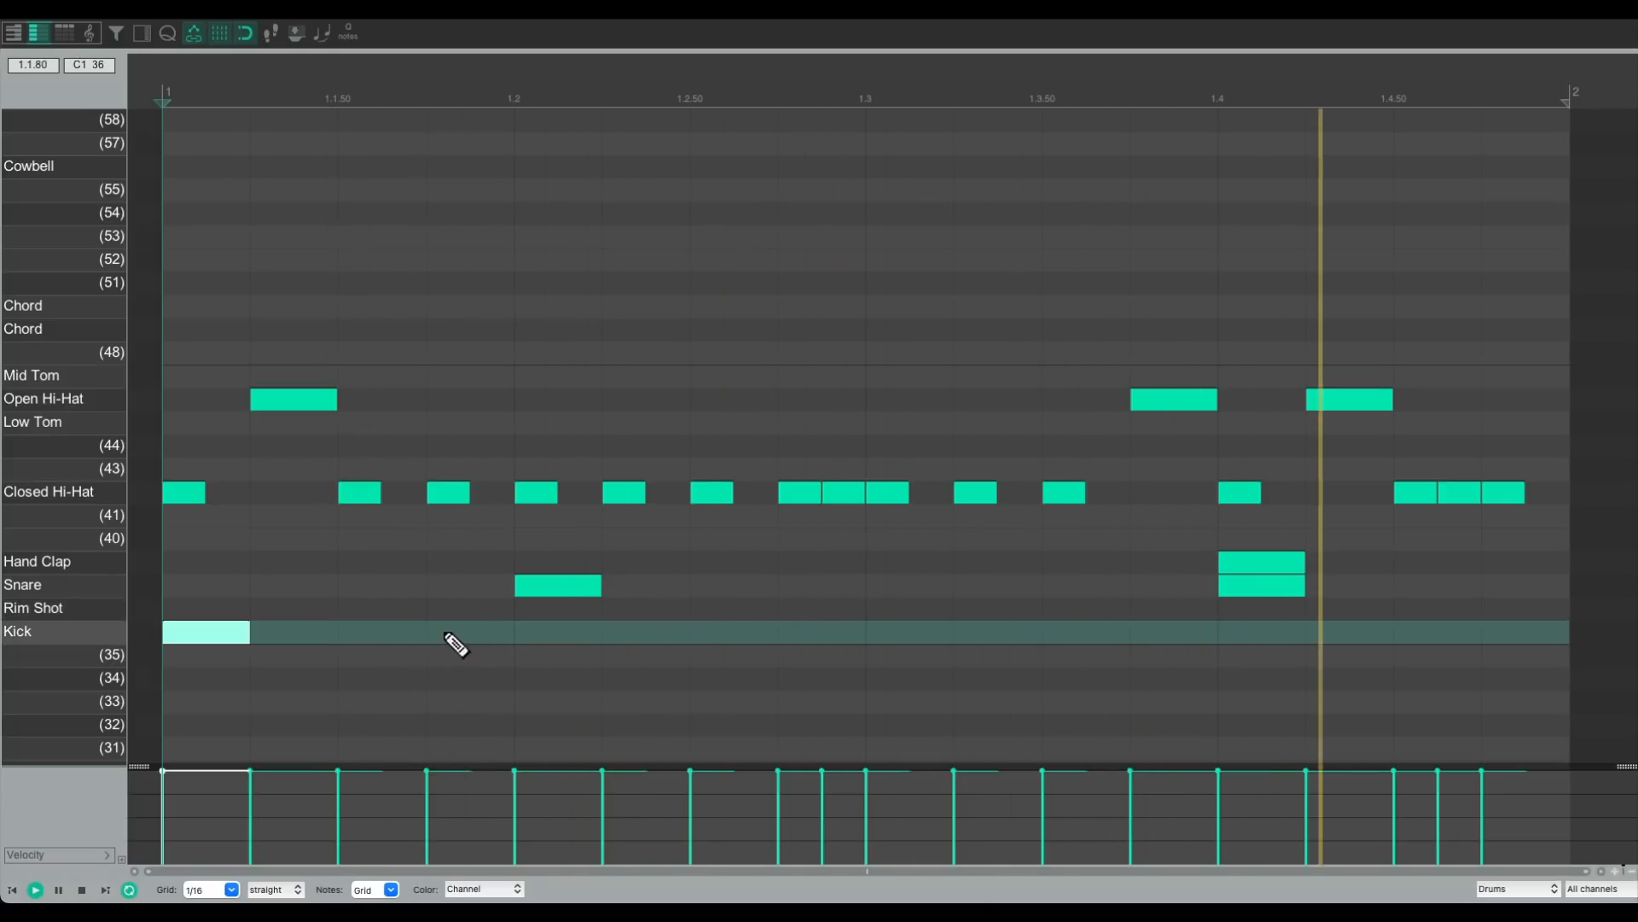
{"action": "left_click", "coordinate": [469, 631]}
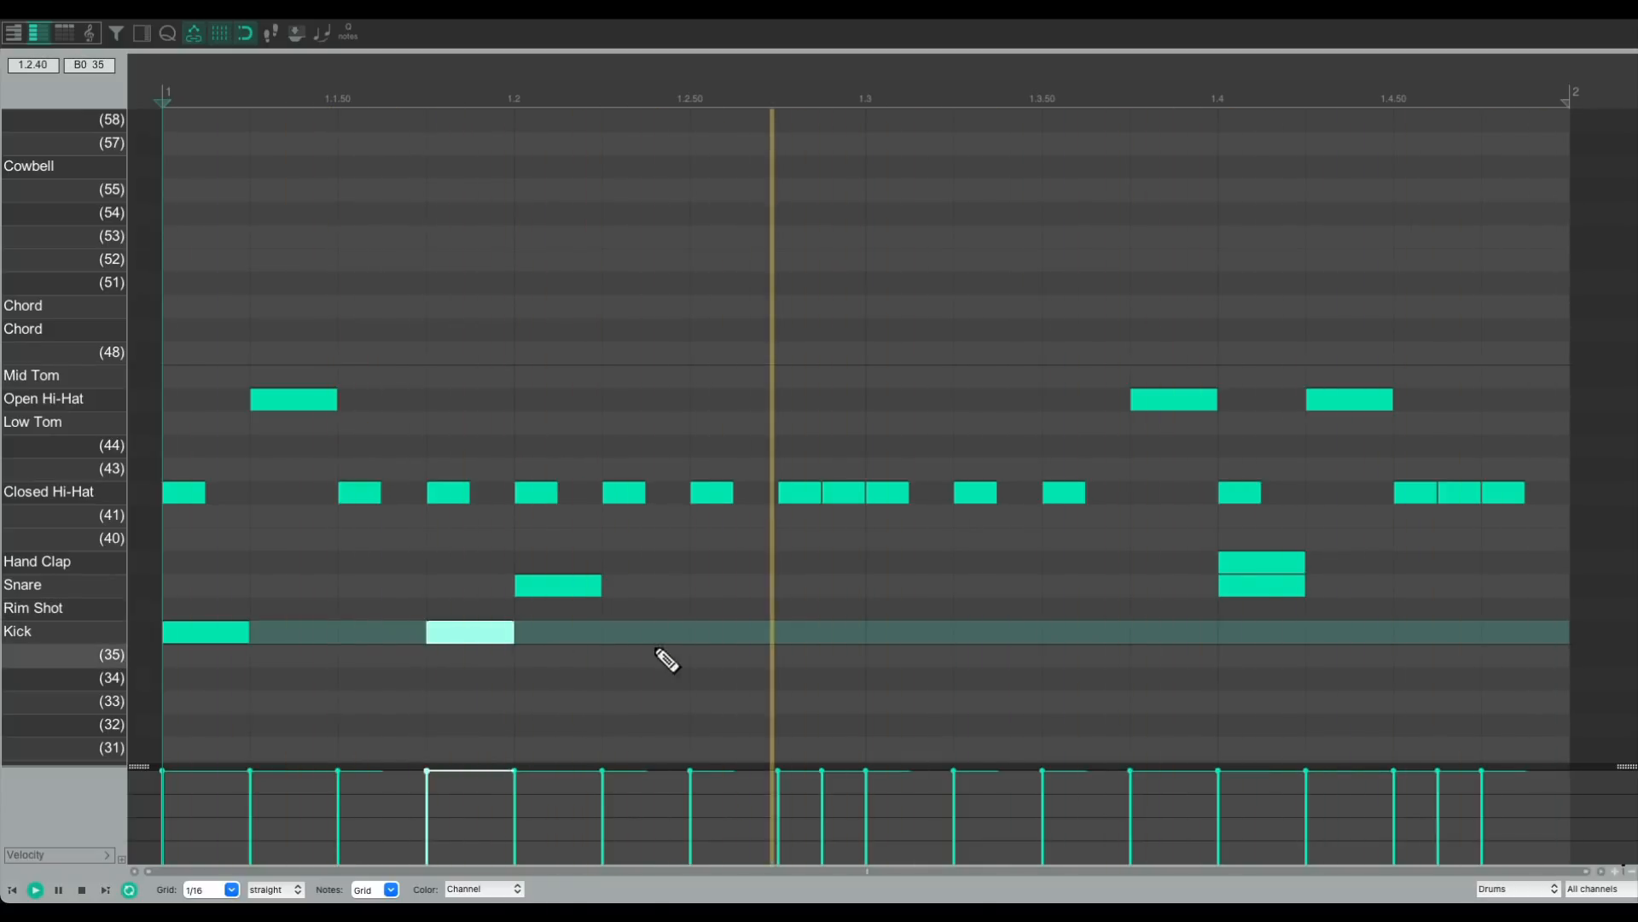
{"action": "left_click", "coordinate": [740, 633]}
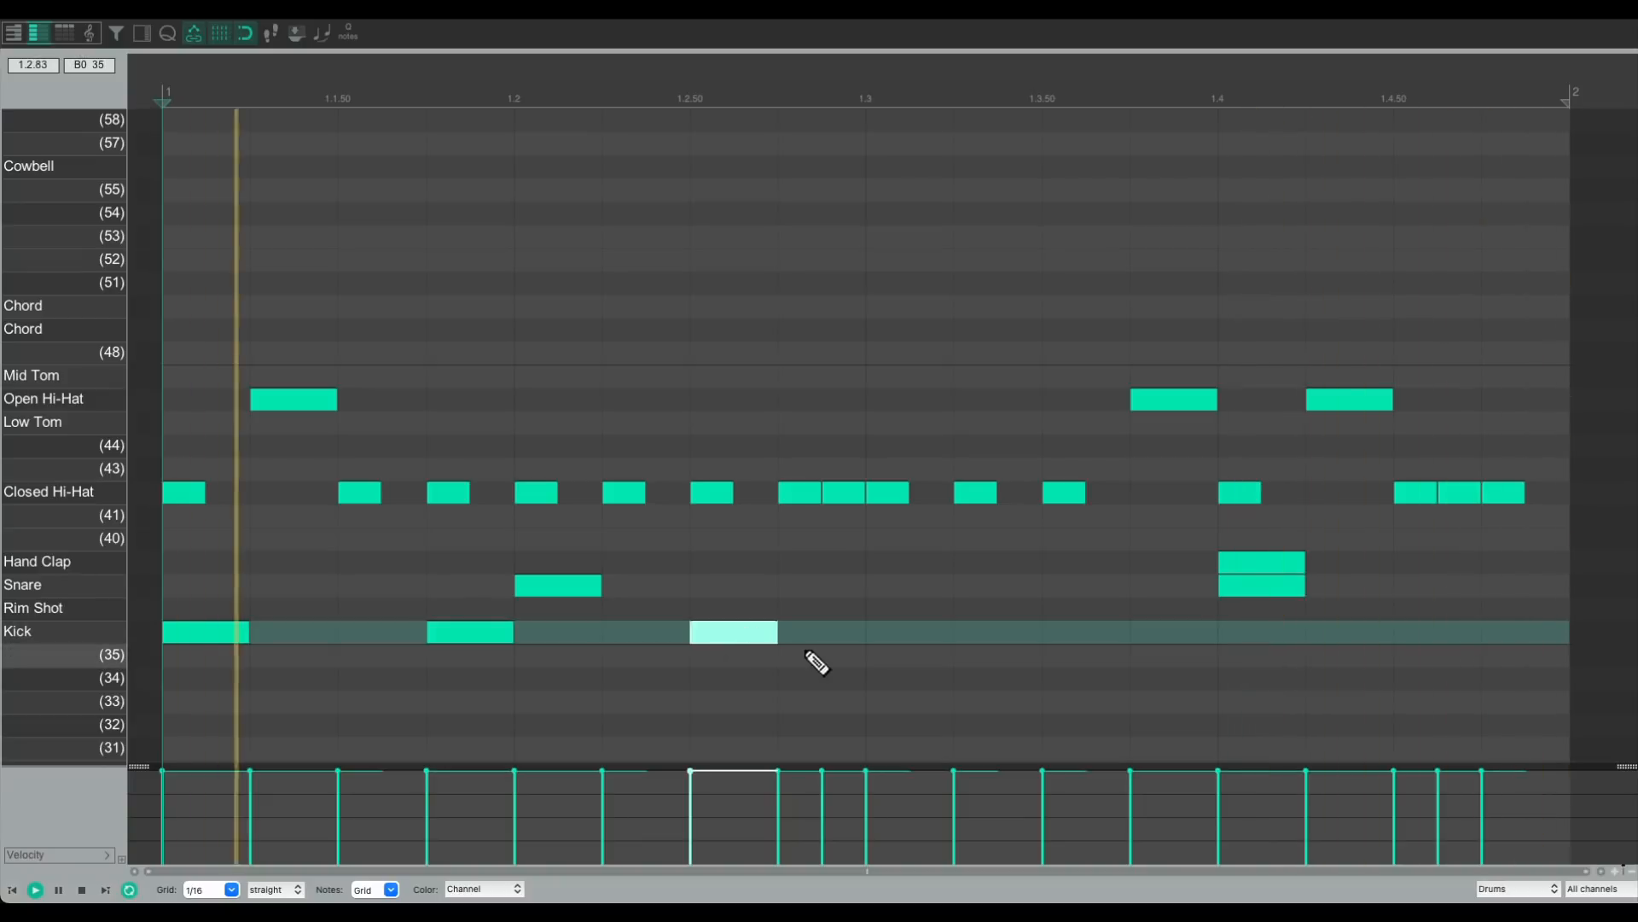
{"action": "left_click", "coordinate": [1101, 632]}
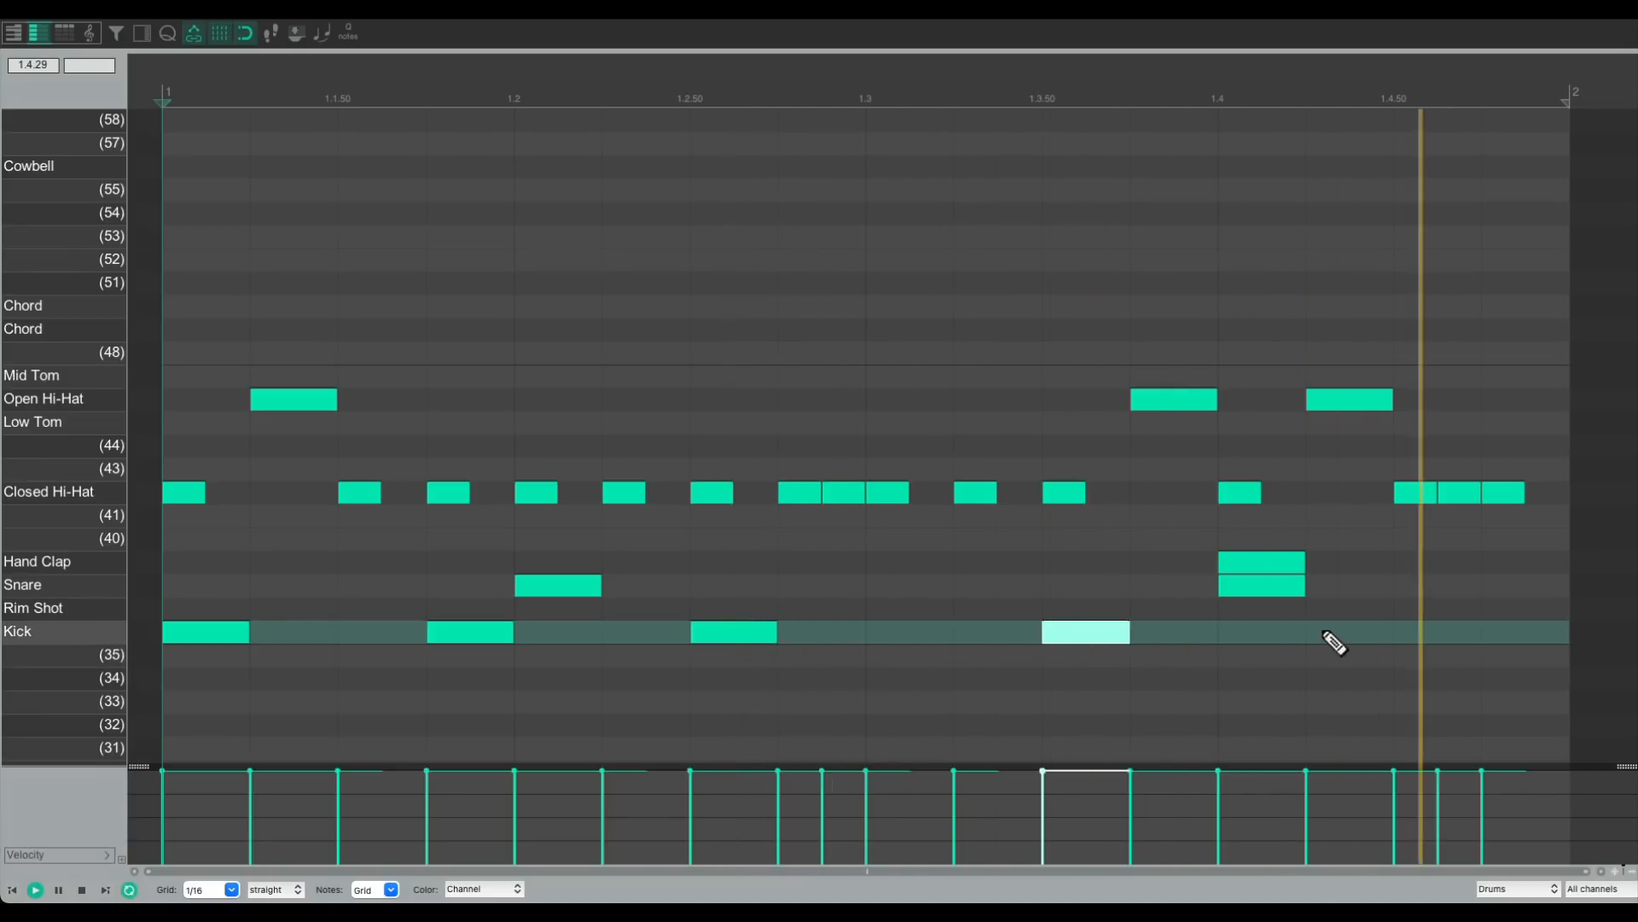
Step: Add Kick notes on the last three sixteenths of the bar, and remove the middle one at 1.4.50
{"action": "left_click", "coordinate": [1357, 632]}
{"action": "left_click", "coordinate": [1440, 632]}
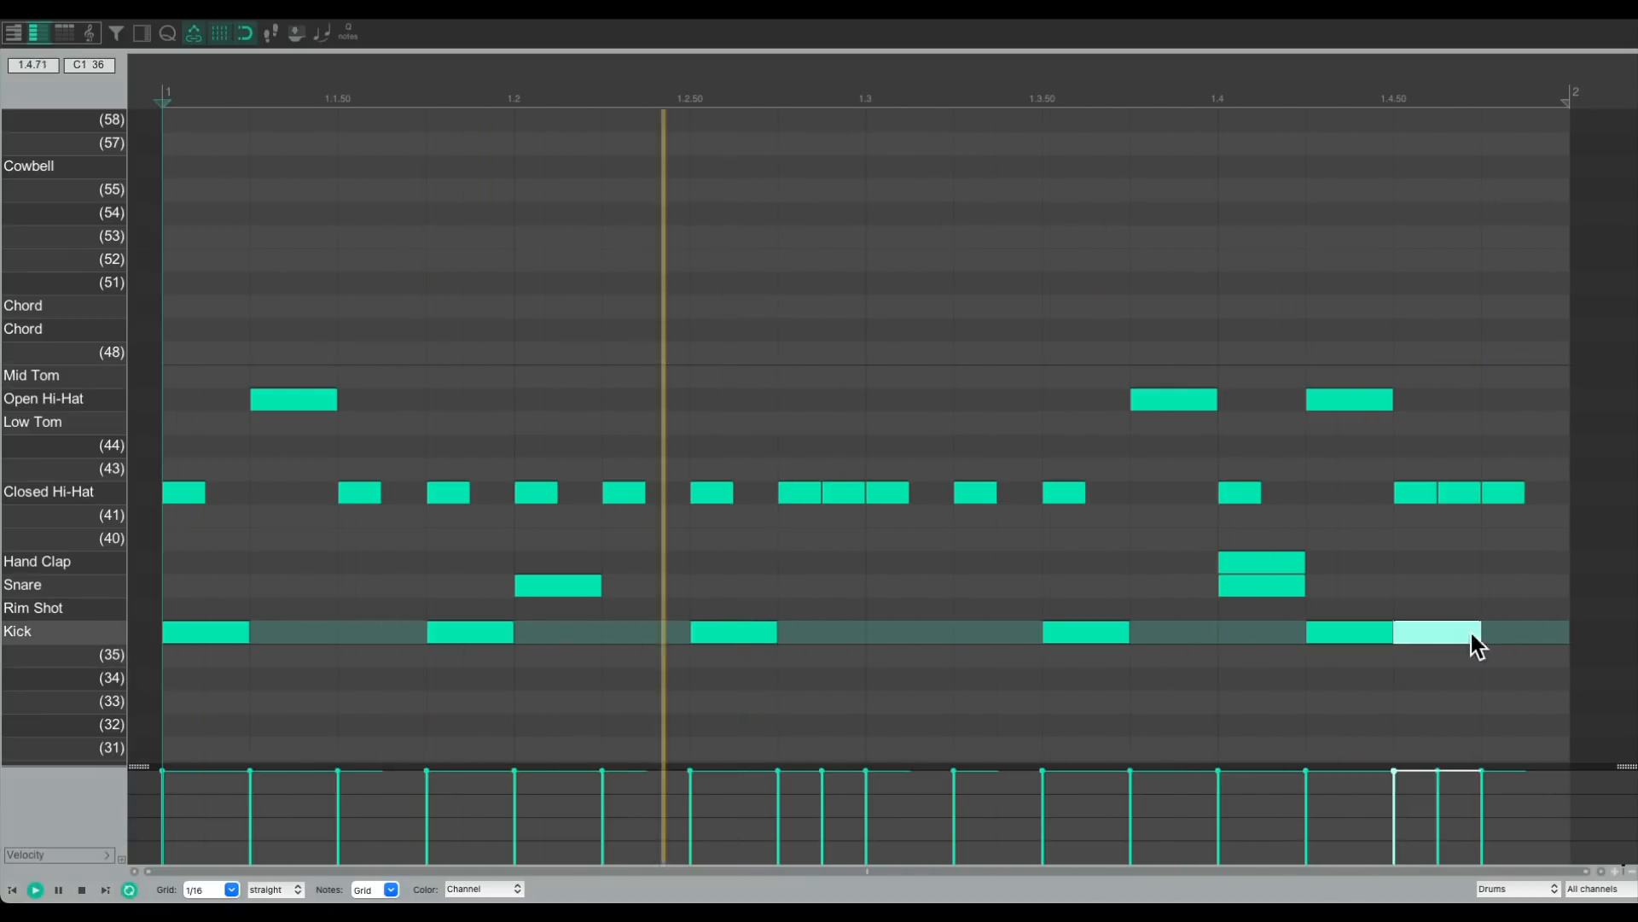
{"action": "left_click", "coordinate": [1521, 632]}
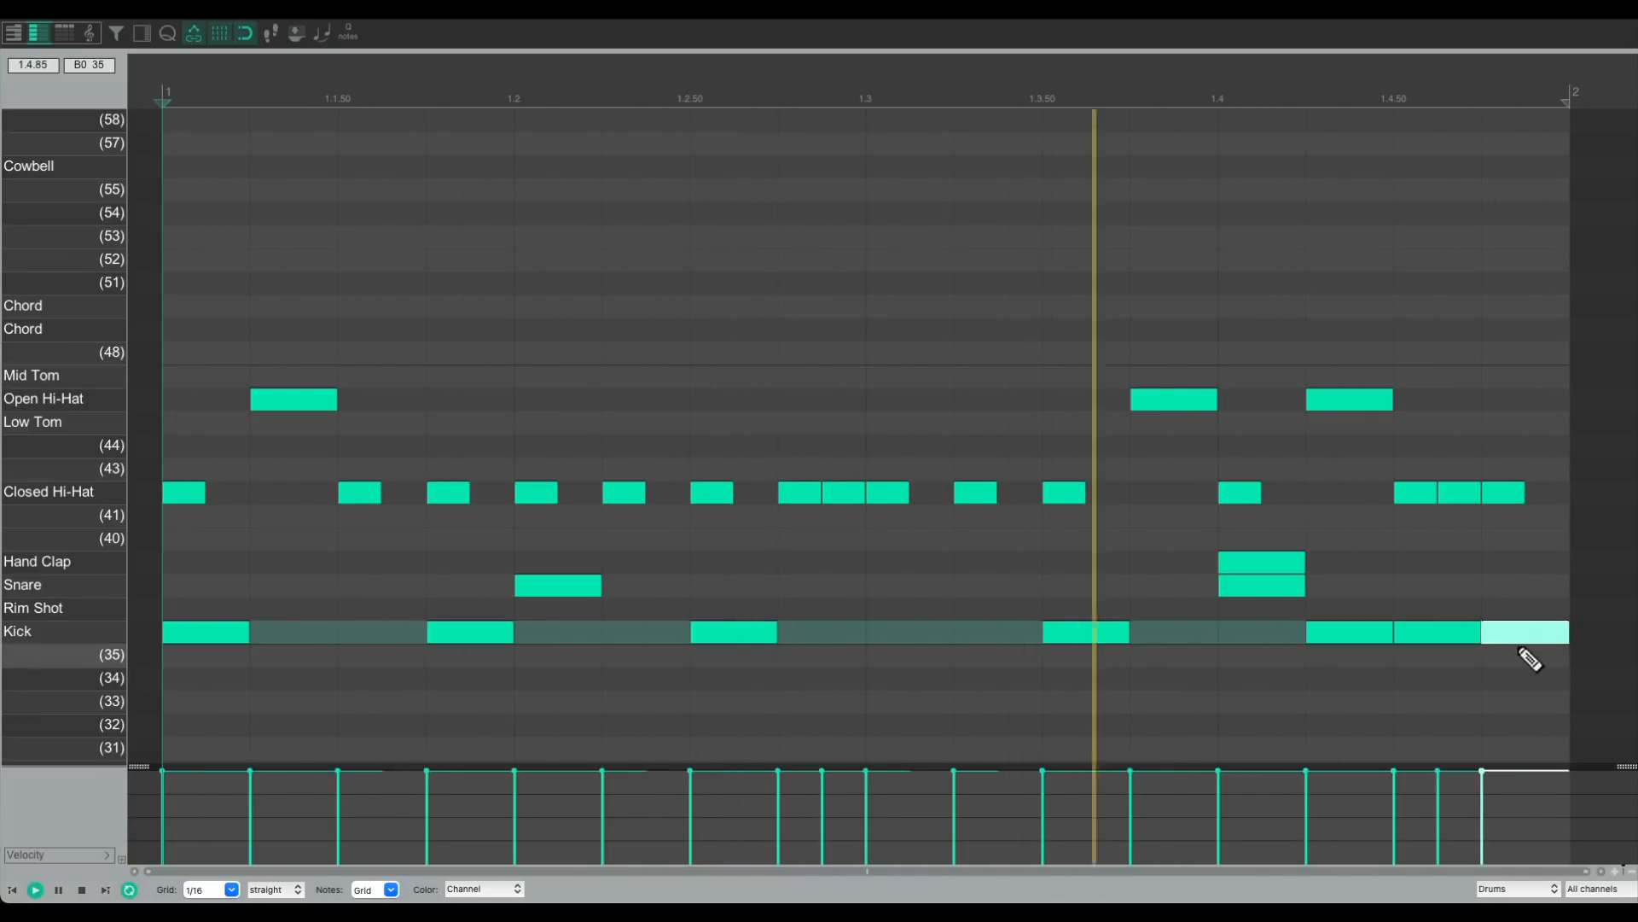
{"action": "double_click", "coordinate": [1435, 635]}
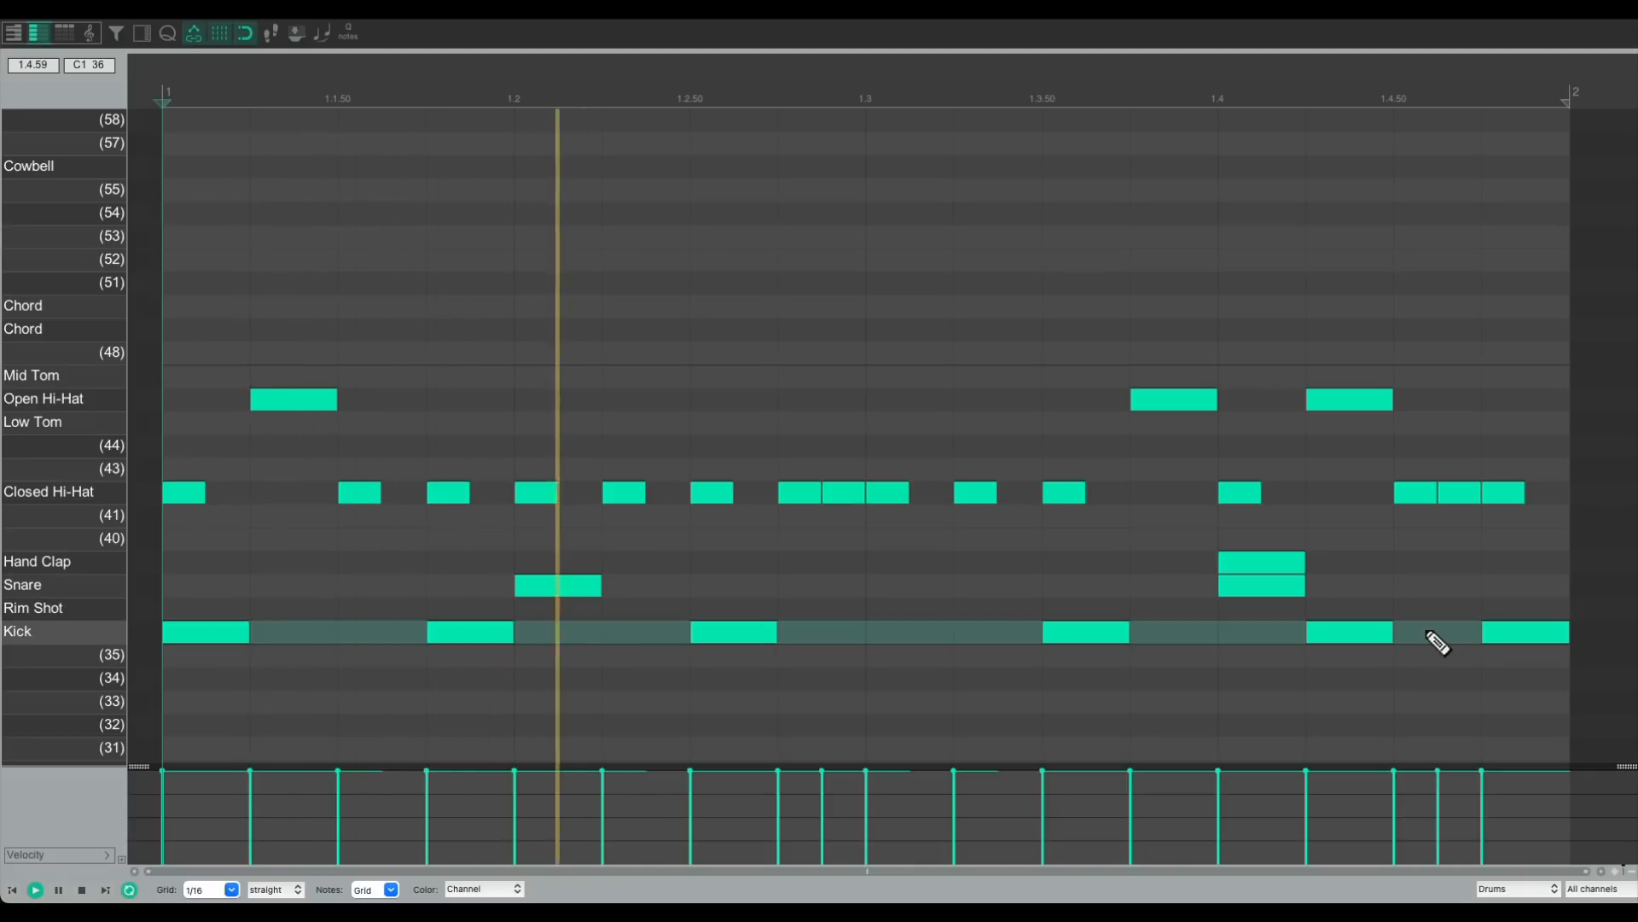
Step: Try an extra Kick note at 1.2.75 in the playing loop, delete it, and stop playback
{"action": "left_click", "coordinate": [845, 633]}
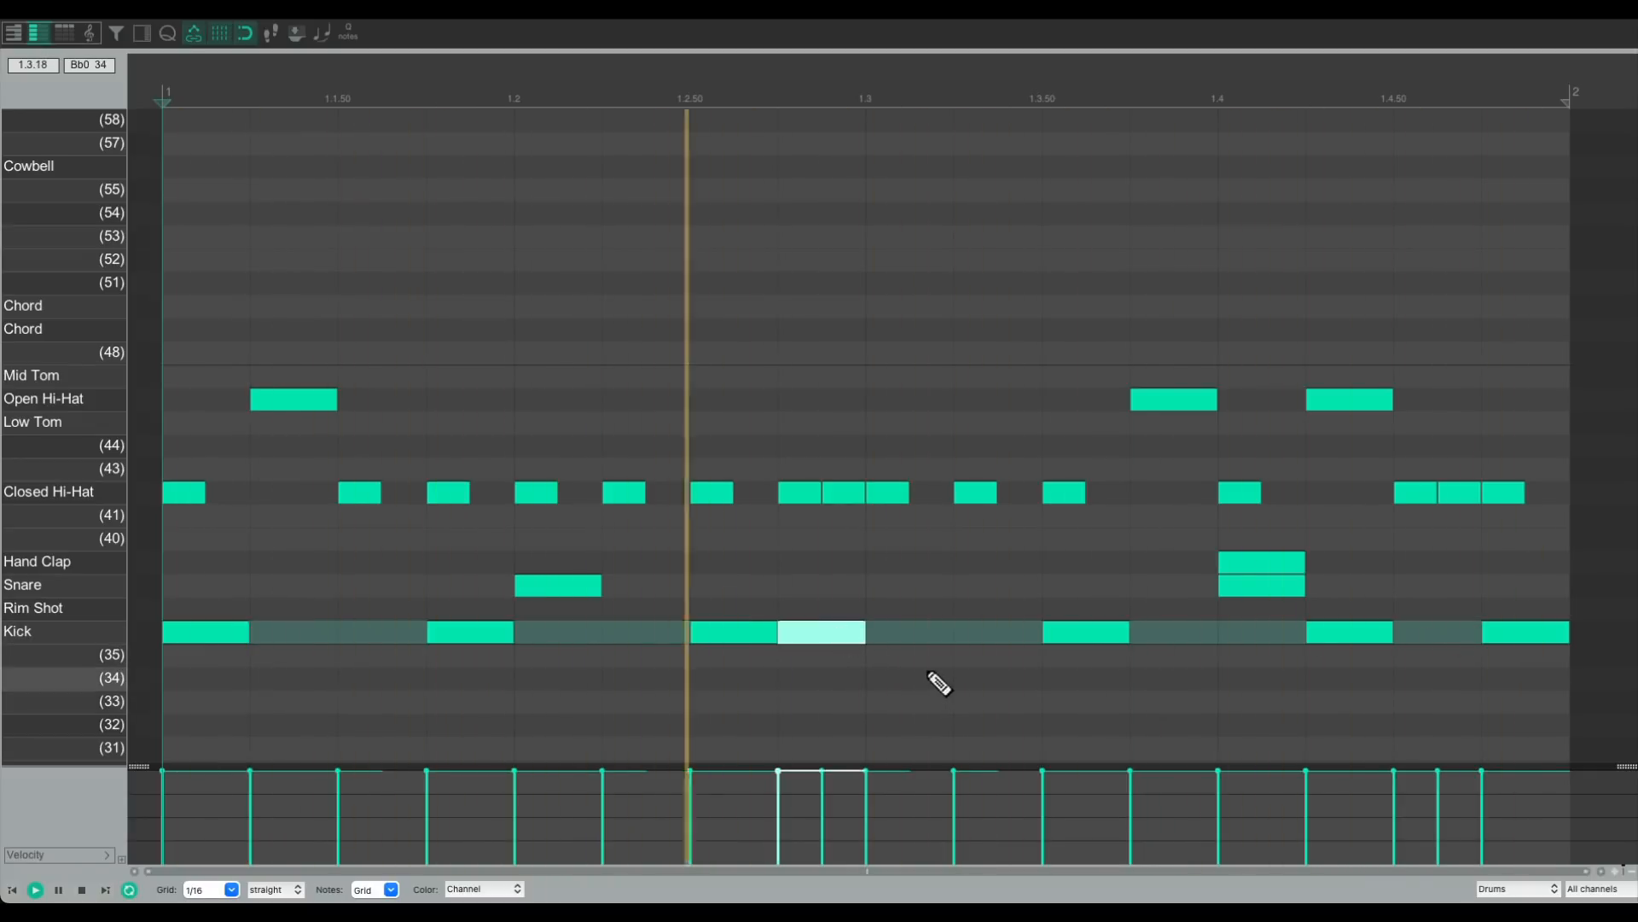
{"action": "double_click", "coordinate": [819, 635]}
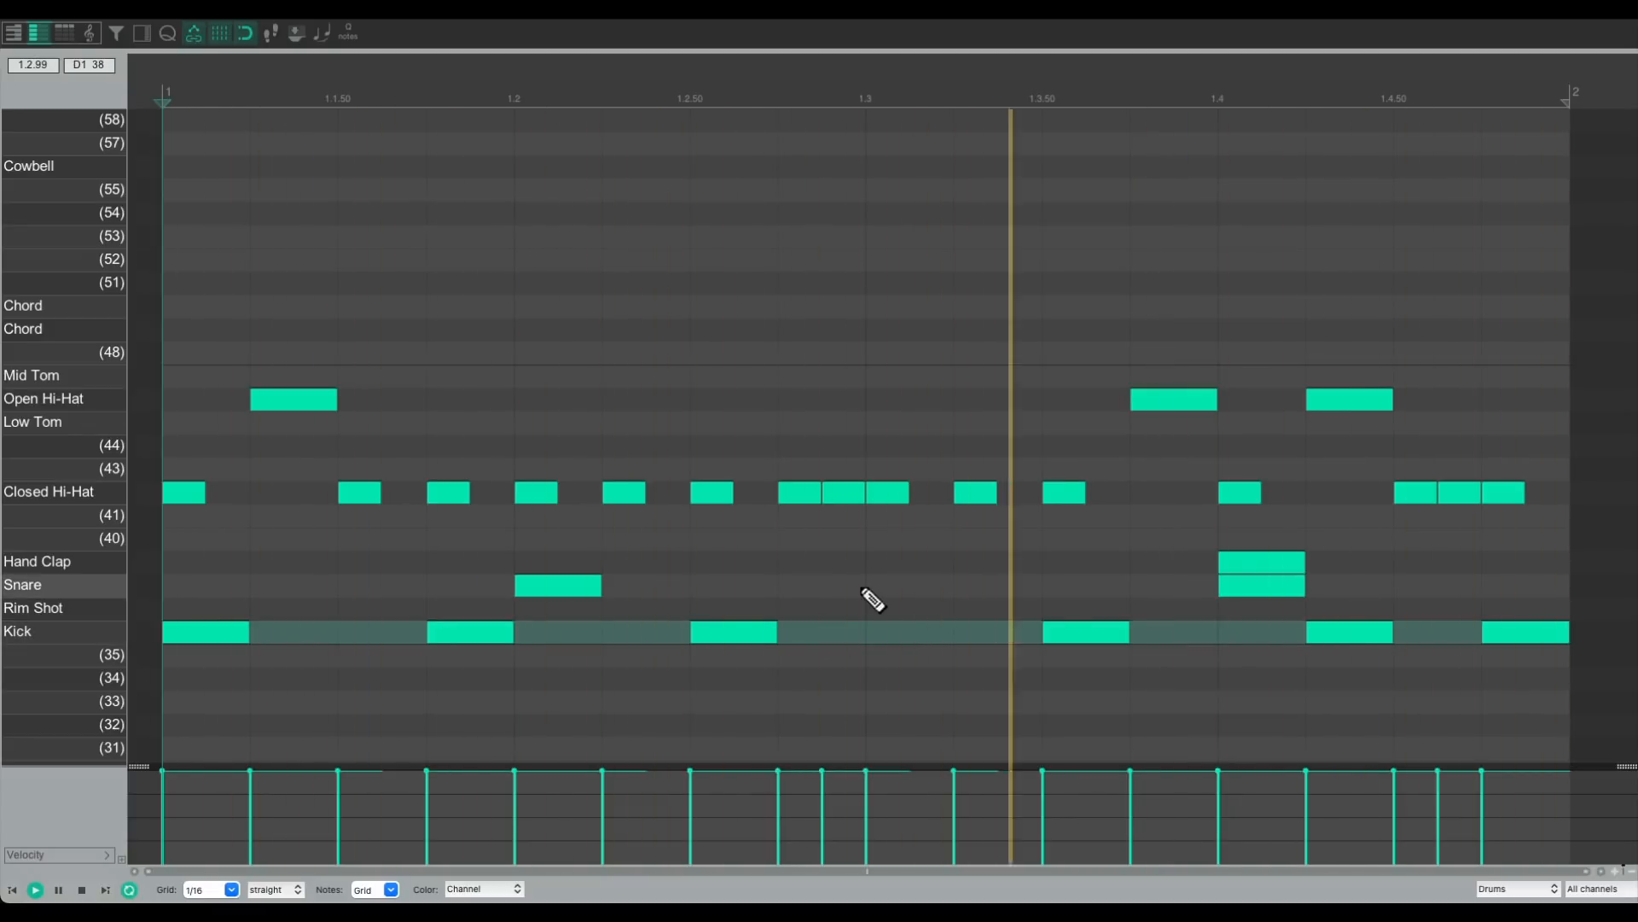
{"action": "key", "text": "space"}
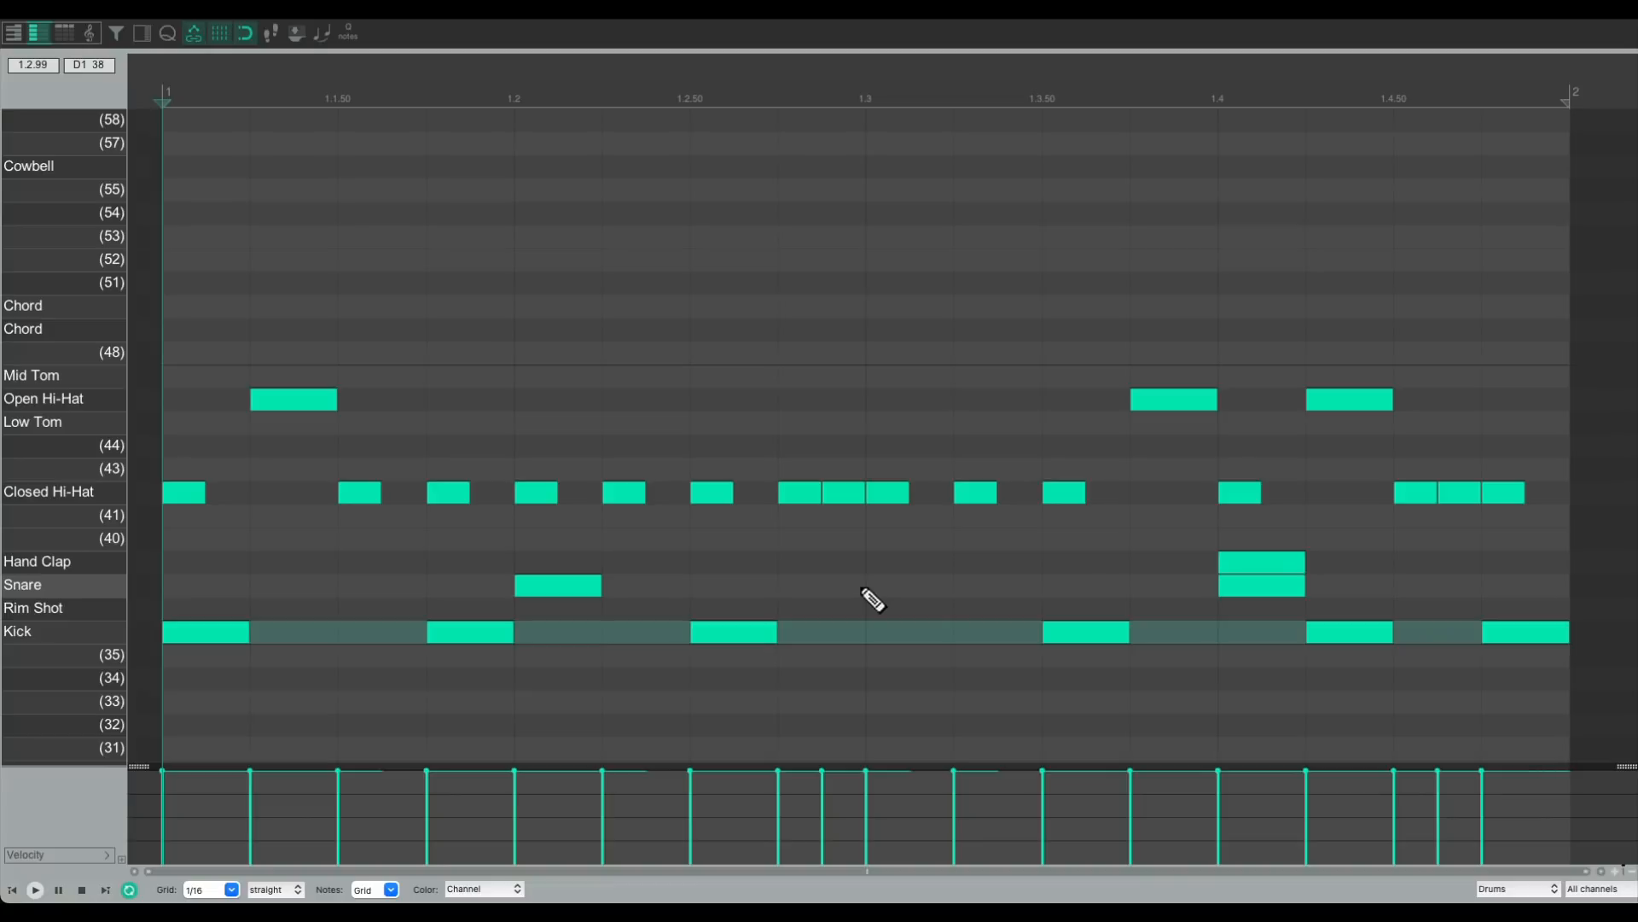
Step: Try the Kick note at 1.1.50 instead of 1.1.75 in the playing loop, and restore it at 1.1.75
{"action": "left_click", "coordinate": [384, 633]}
{"action": "double_click", "coordinate": [460, 633]}
{"action": "key", "text": "space"}
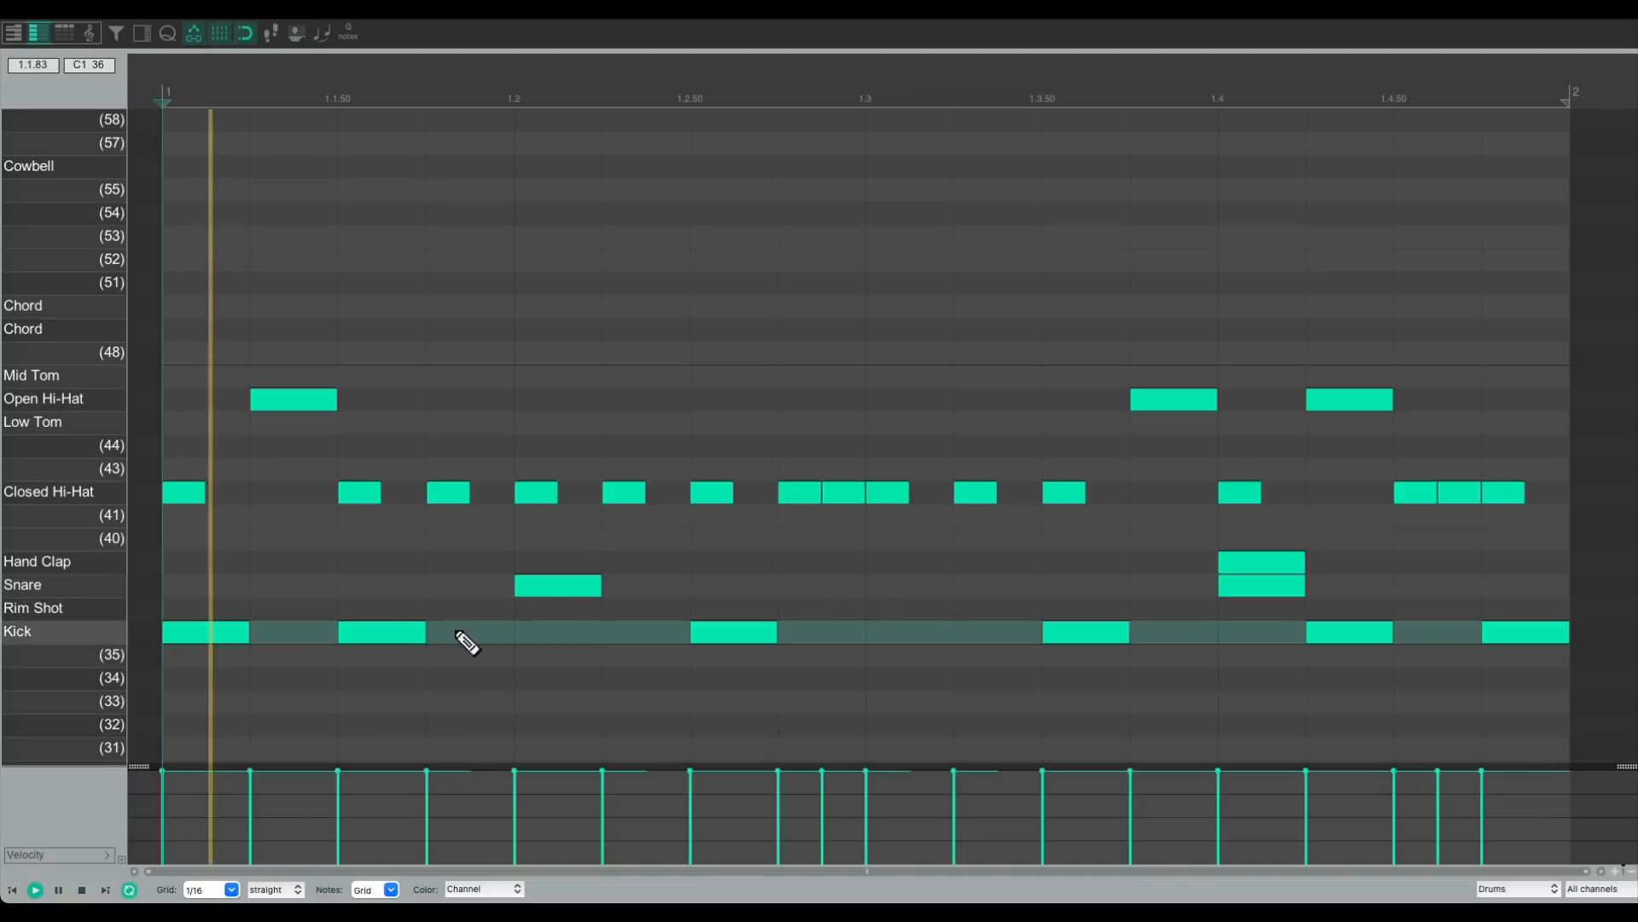
{"action": "left_click", "coordinate": [459, 635]}
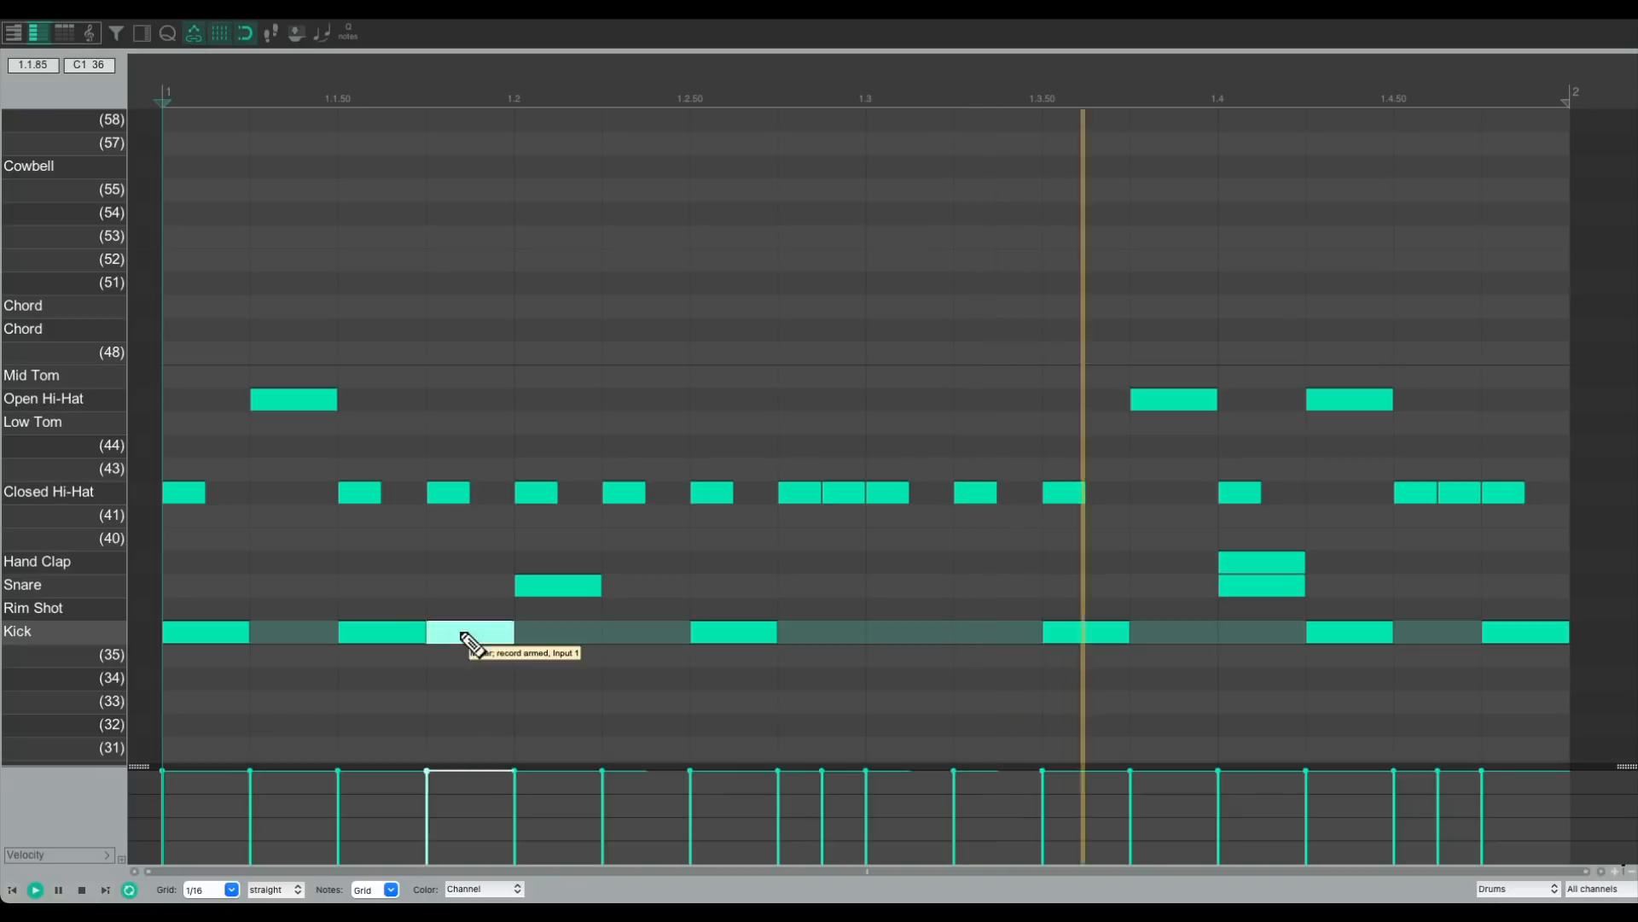
{"action": "double_click", "coordinate": [384, 632]}
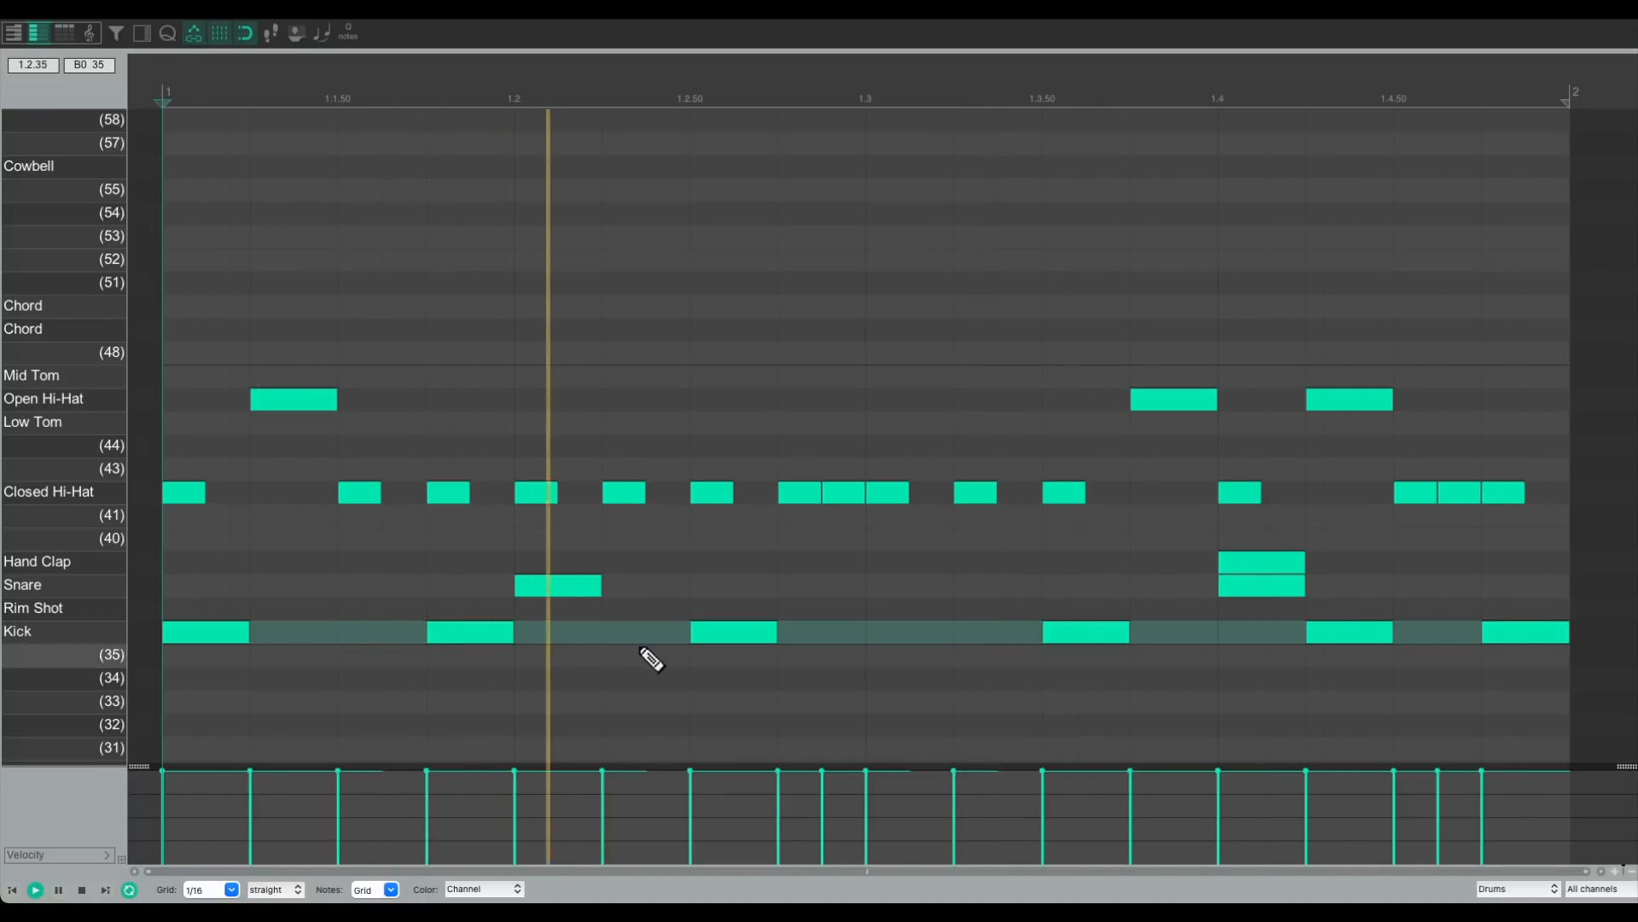
Step: Add a Kick note at 1.3, try one at 1.3.25 in place of 1.3.50, restore the 1.3.50 note, and stop playback
{"action": "left_click", "coordinate": [913, 633]}
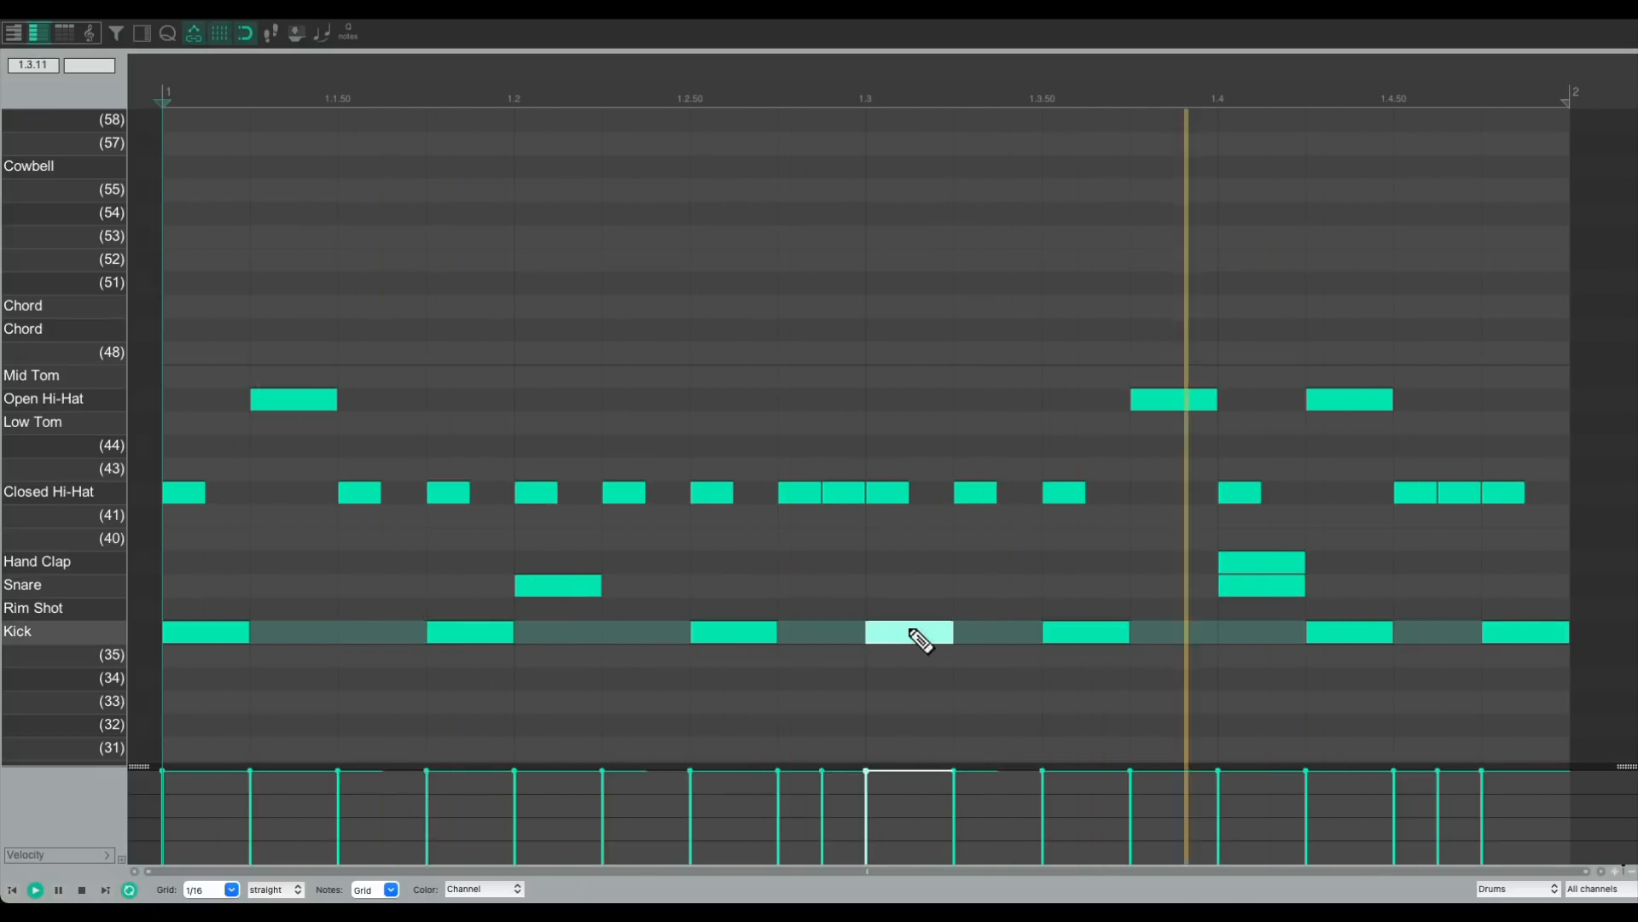
{"action": "double_click", "coordinate": [1085, 640]}
{"action": "left_click", "coordinate": [995, 635]}
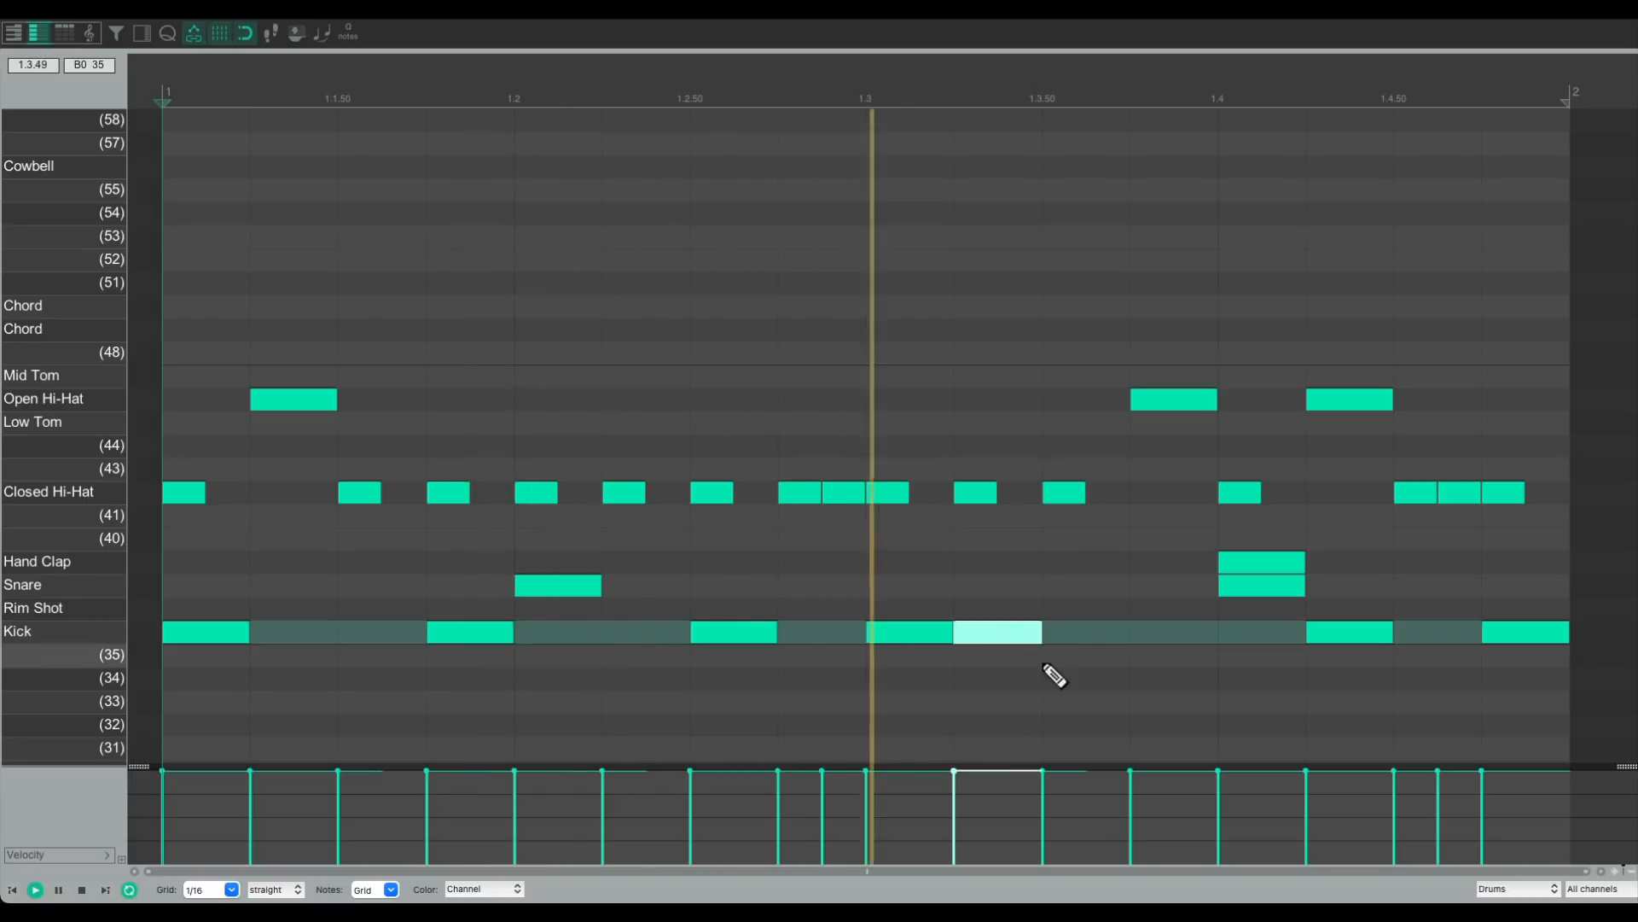
{"action": "left_click", "coordinate": [1092, 634]}
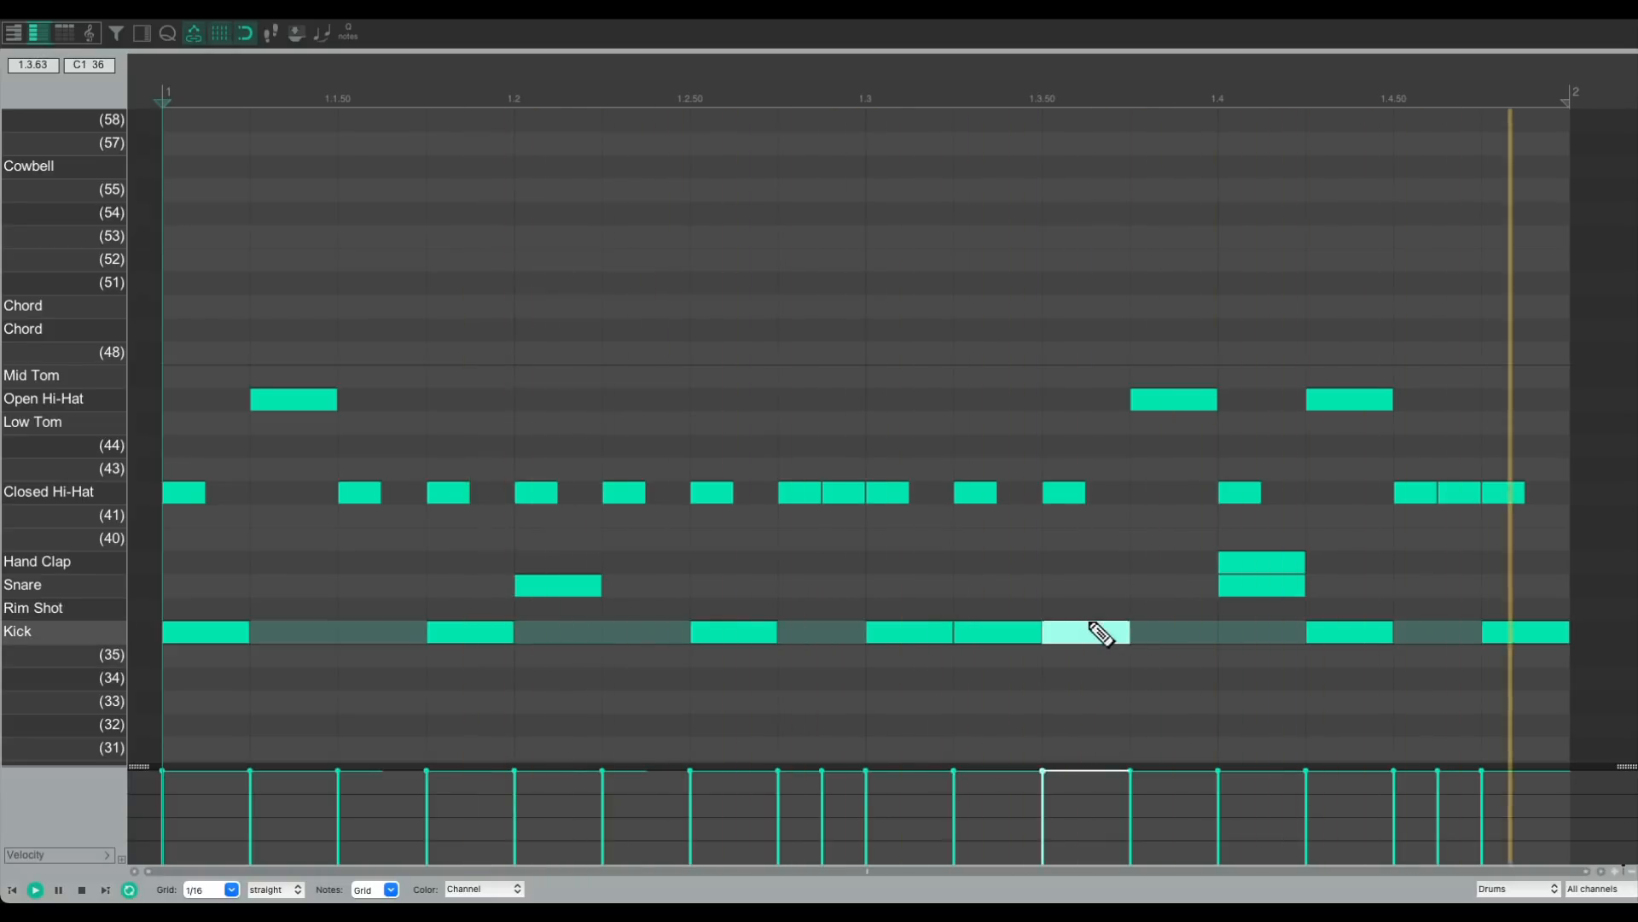
{"action": "double_click", "coordinate": [995, 631]}
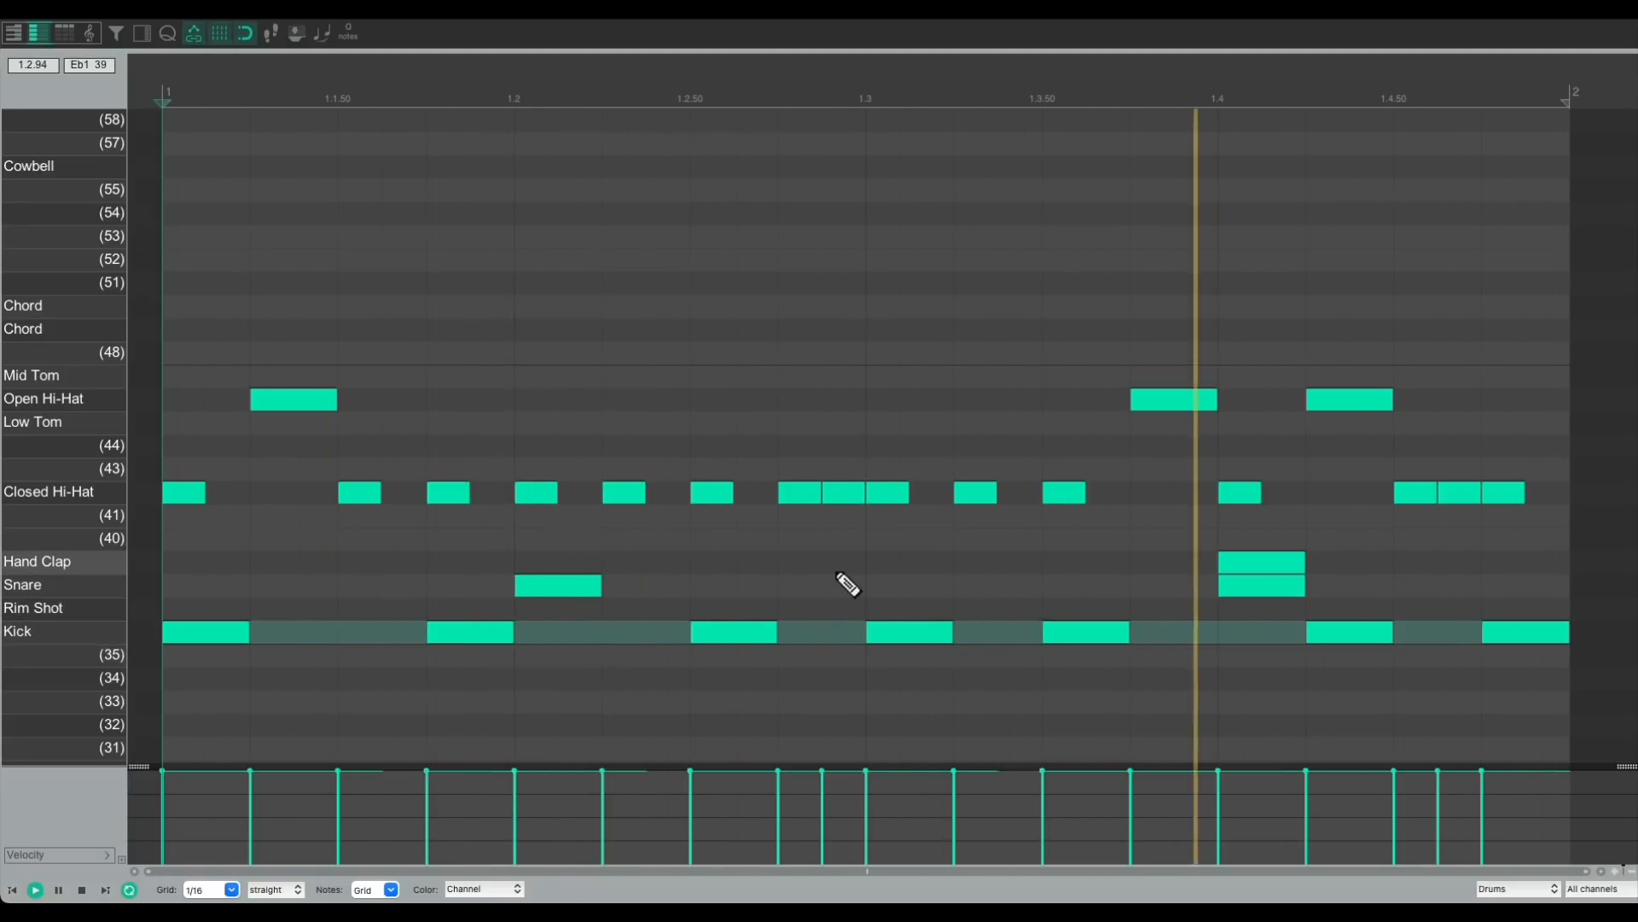
{"action": "key", "text": "space"}
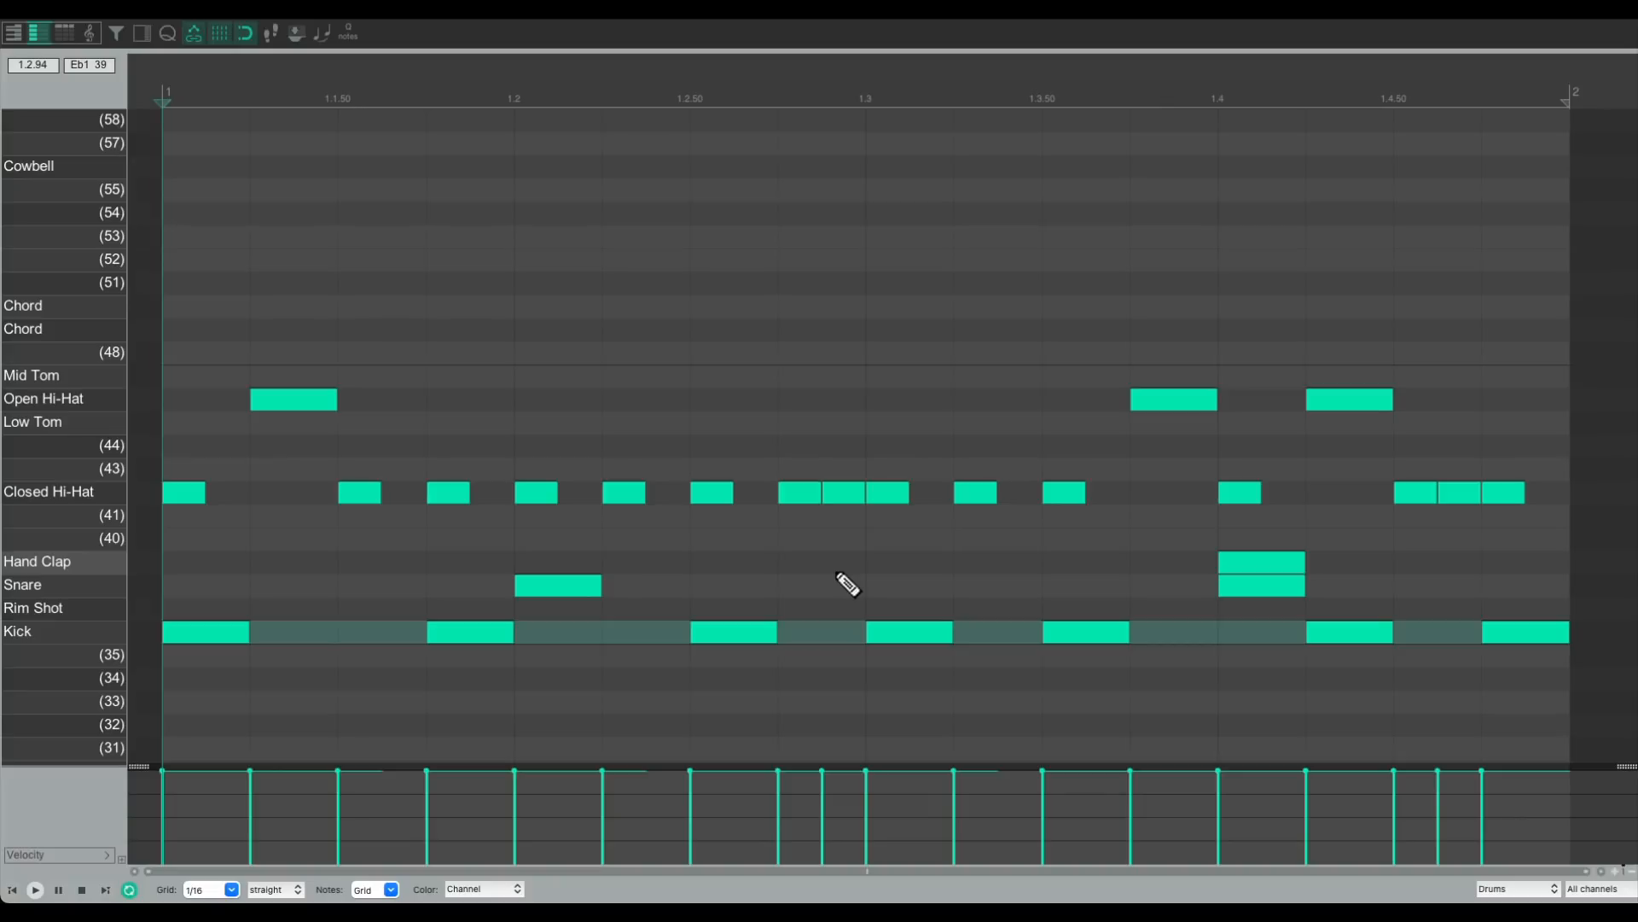
Step: Add upper Chord notes (D2) at 1.1, 1.1.50 and 1.2, and play the loop
{"action": "left_click", "coordinate": [227, 310]}
{"action": "left_click", "coordinate": [409, 311]}
{"action": "left_click", "coordinate": [568, 311]}
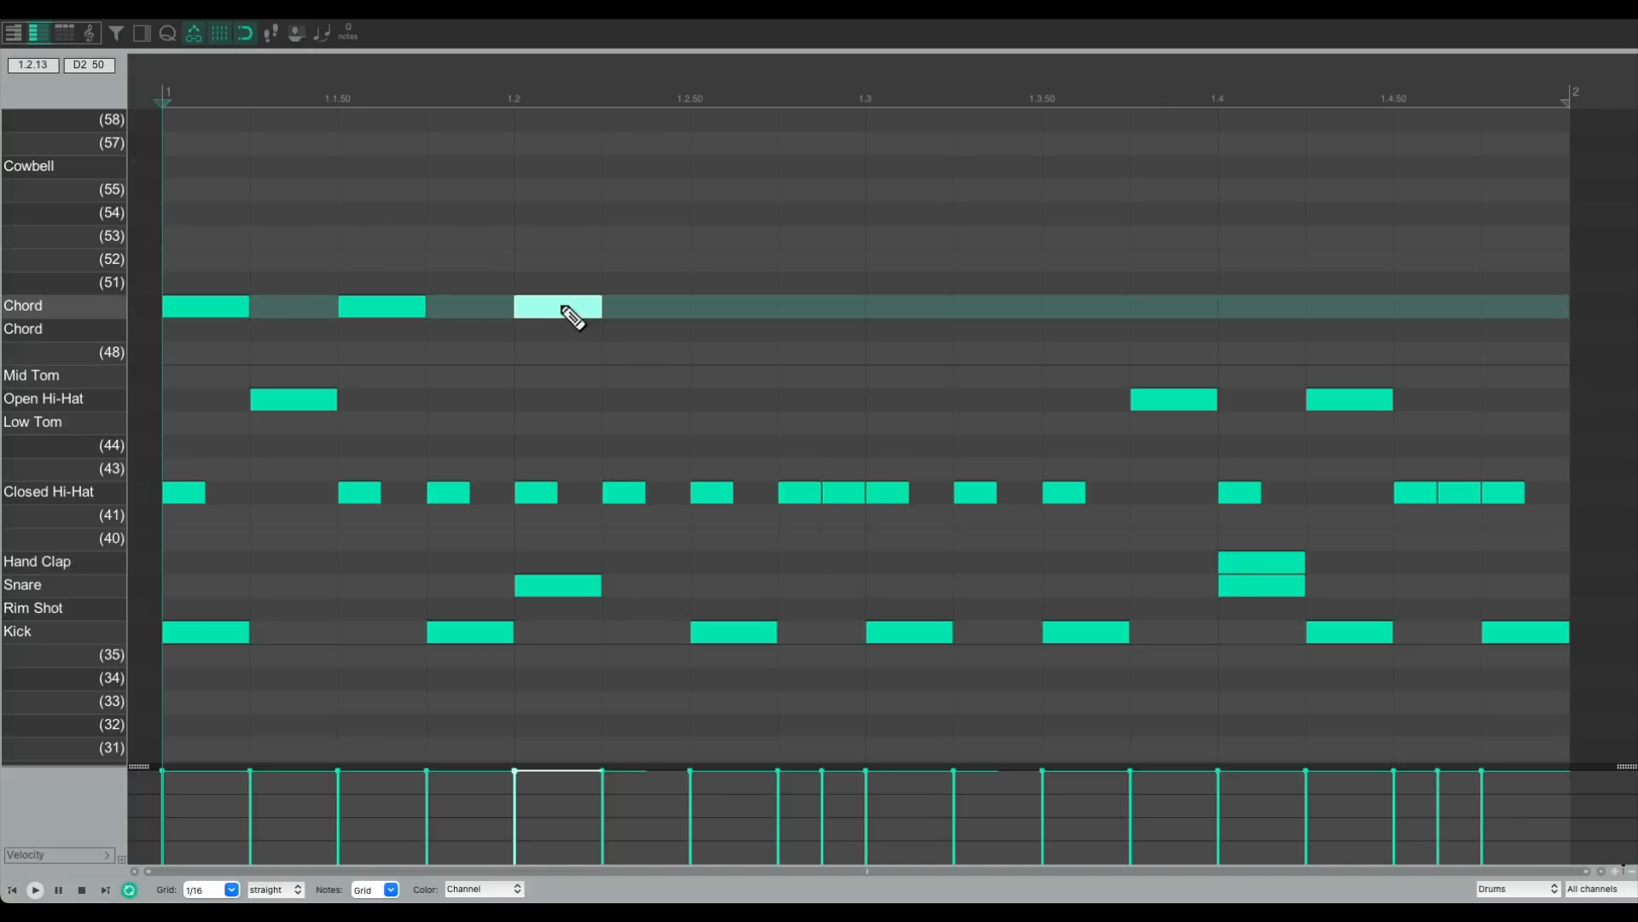
{"action": "key", "text": "space"}
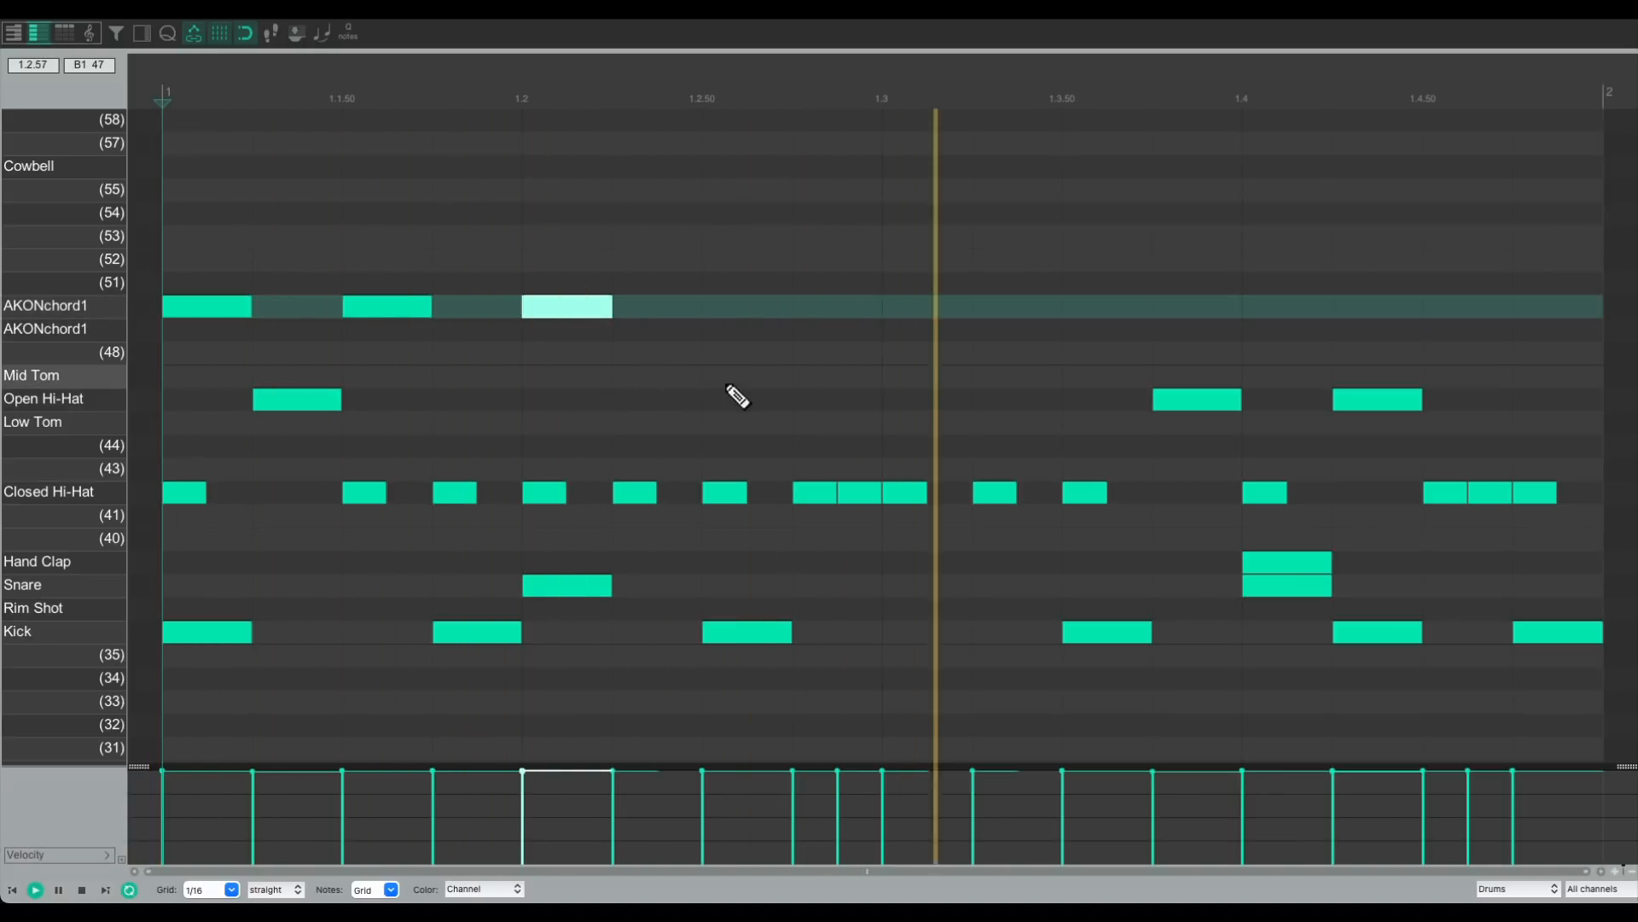
Step: Add lower Chord notes (Db2) at 1.2.50, 1.3, 1.3.50, 1.4 and 1.4.50 while the loop plays
{"action": "left_click", "coordinate": [758, 329]}
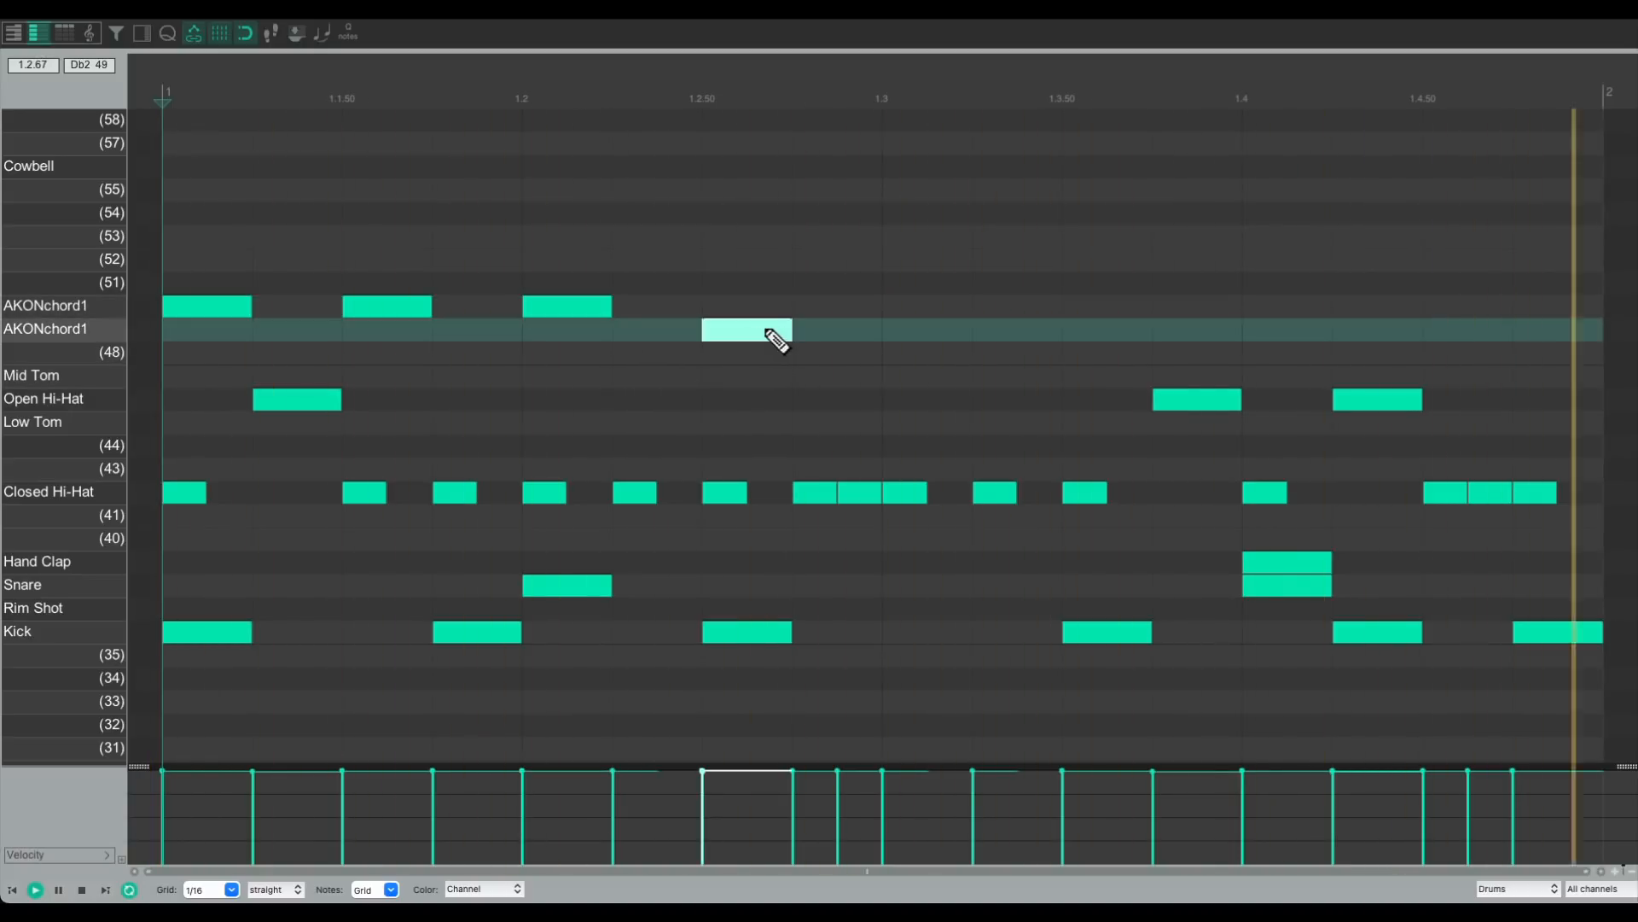
{"action": "left_click", "coordinate": [934, 332]}
{"action": "left_click", "coordinate": [1114, 333]}
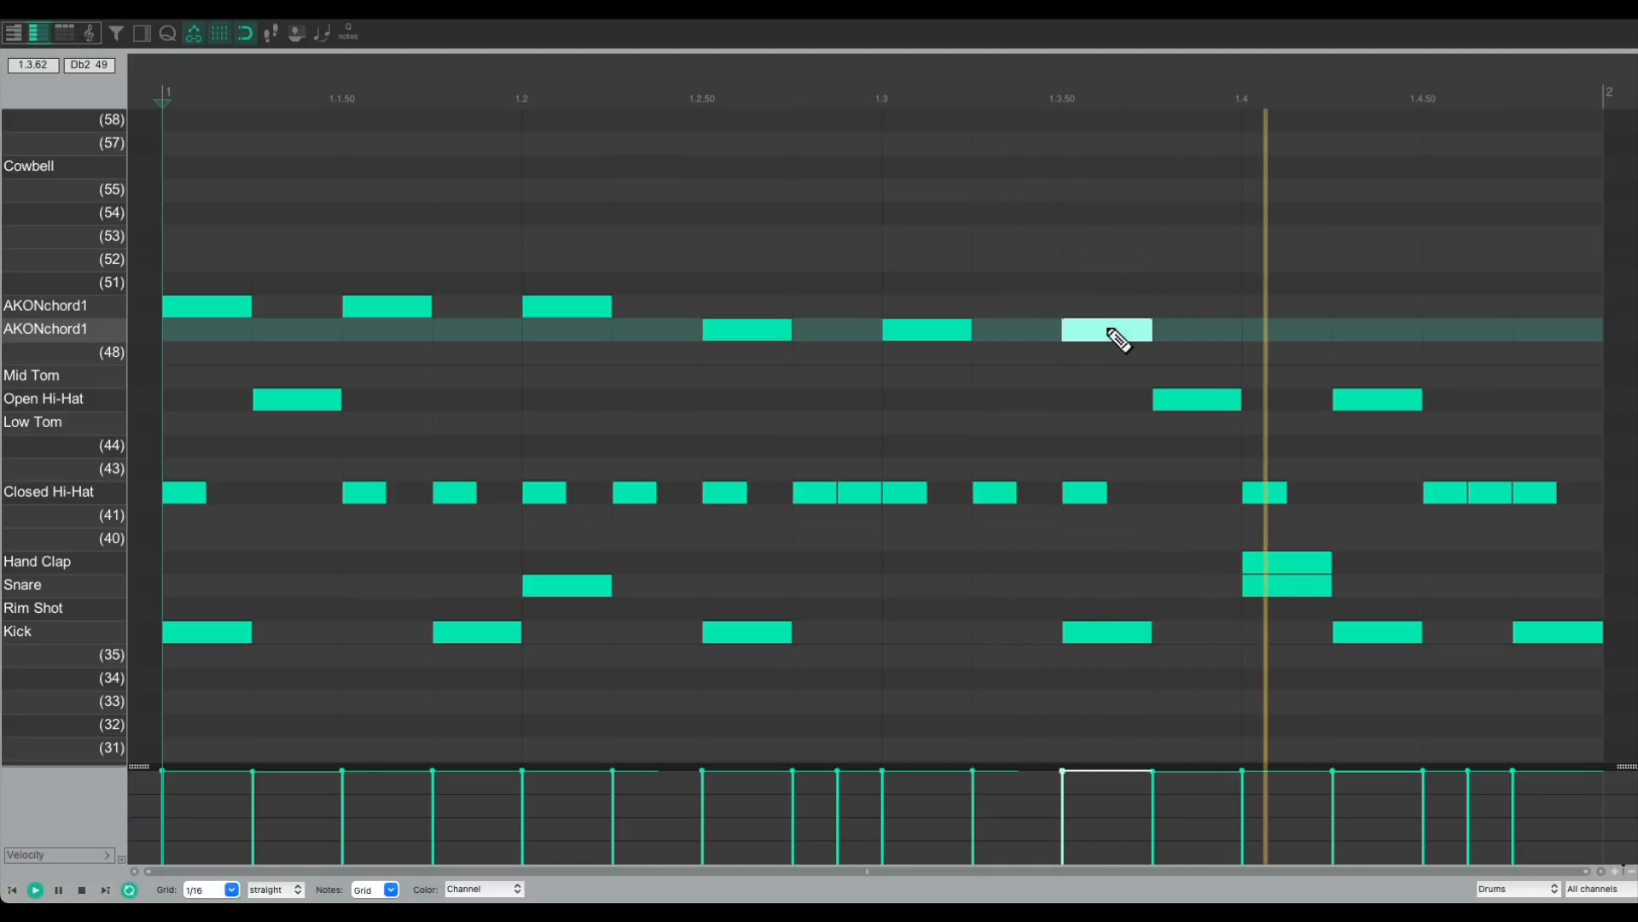
{"action": "left_click", "coordinate": [1284, 333]}
{"action": "left_click", "coordinate": [1466, 337]}
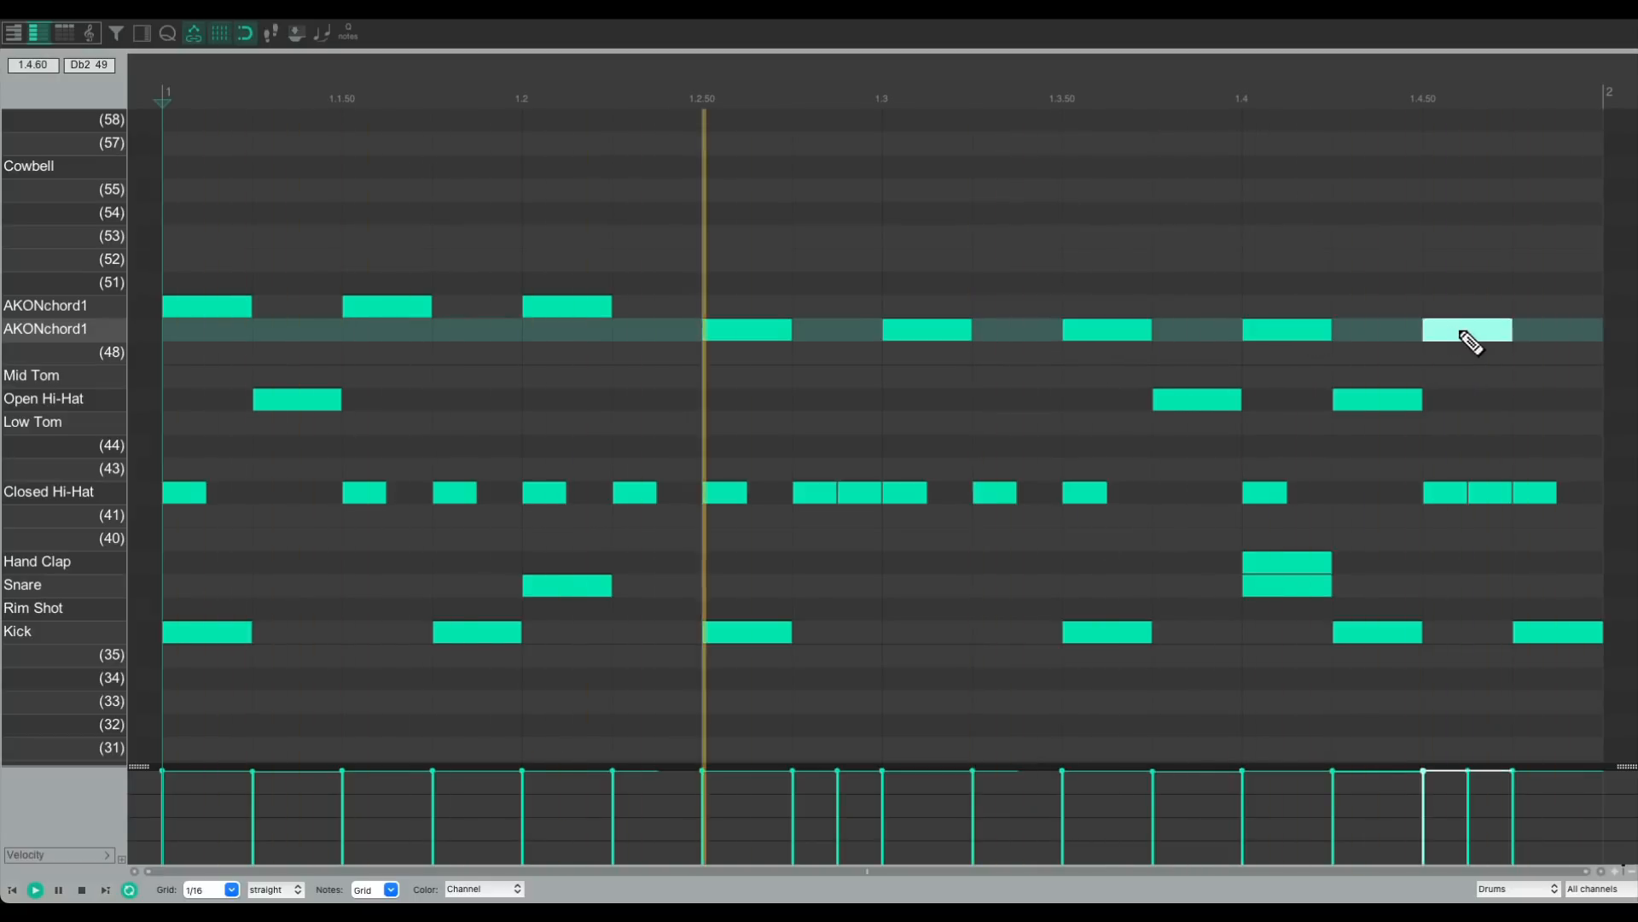
Step: Try the loop without the lower Chord notes at 1.2.50 and 1.3, re-add both, and stop playback
{"action": "double_click", "coordinate": [749, 333]}
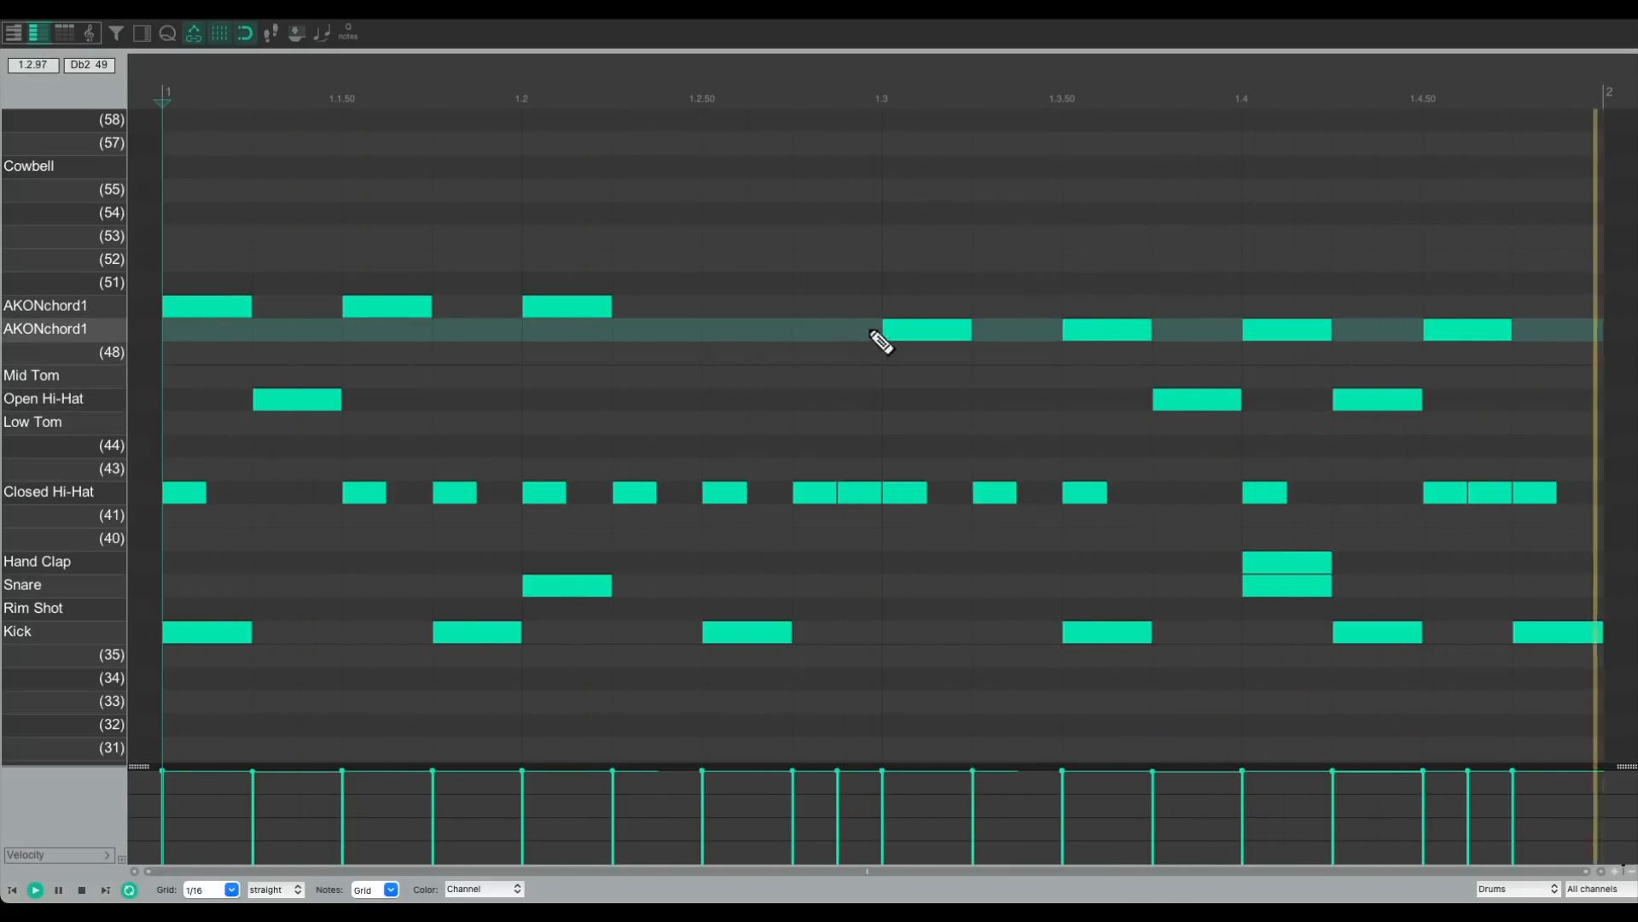
{"action": "double_click", "coordinate": [908, 333]}
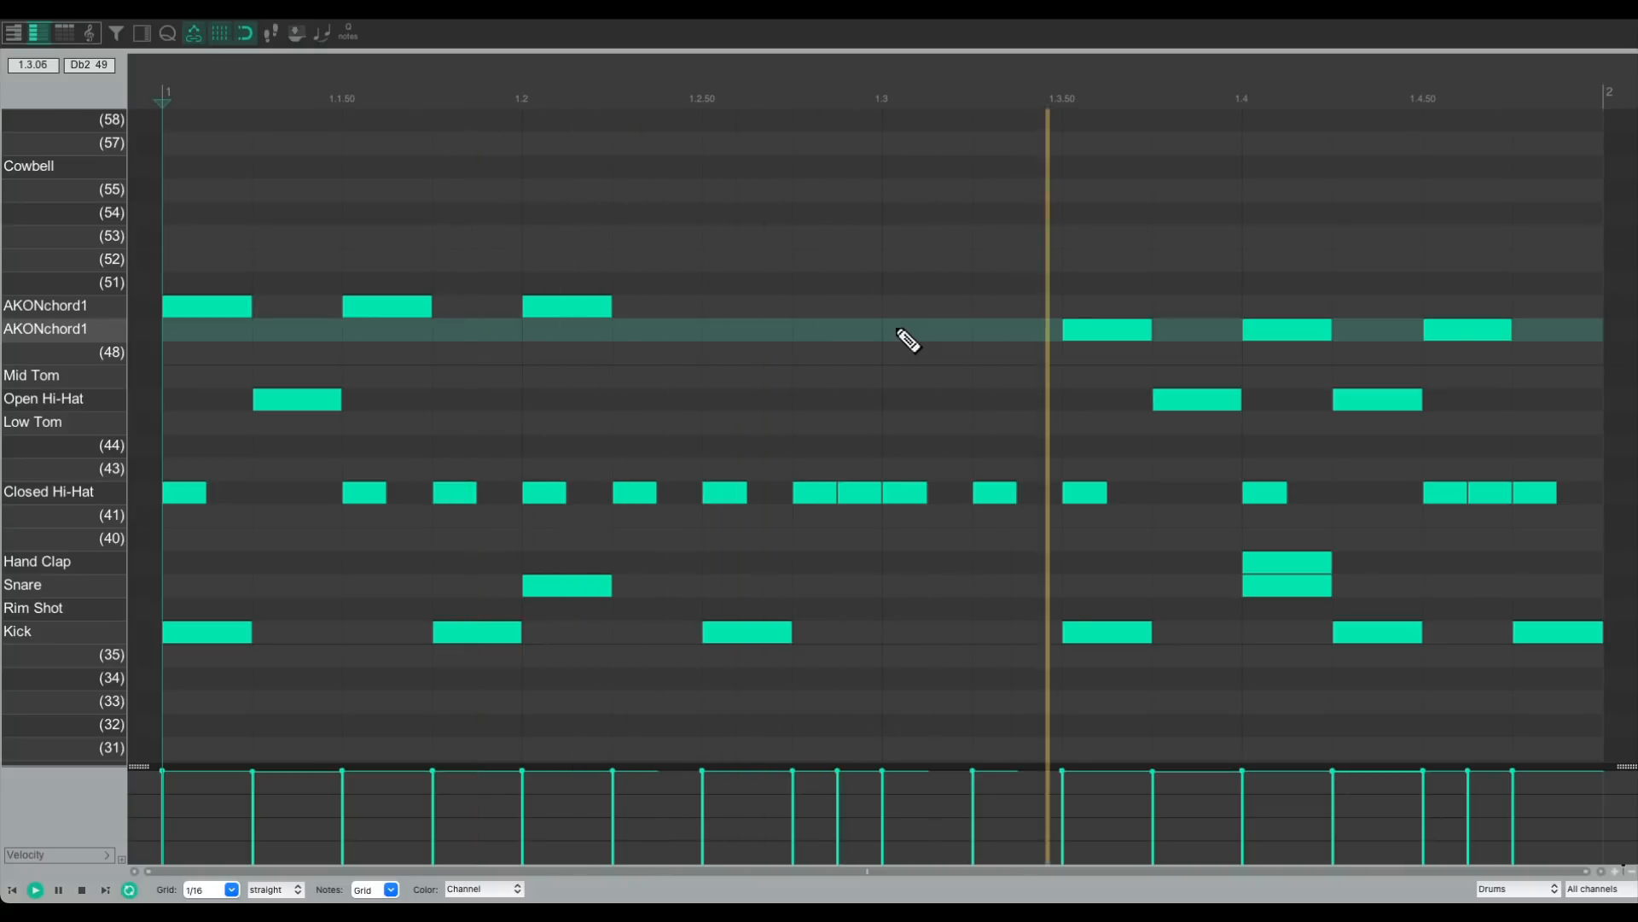
{"action": "left_click", "coordinate": [751, 334]}
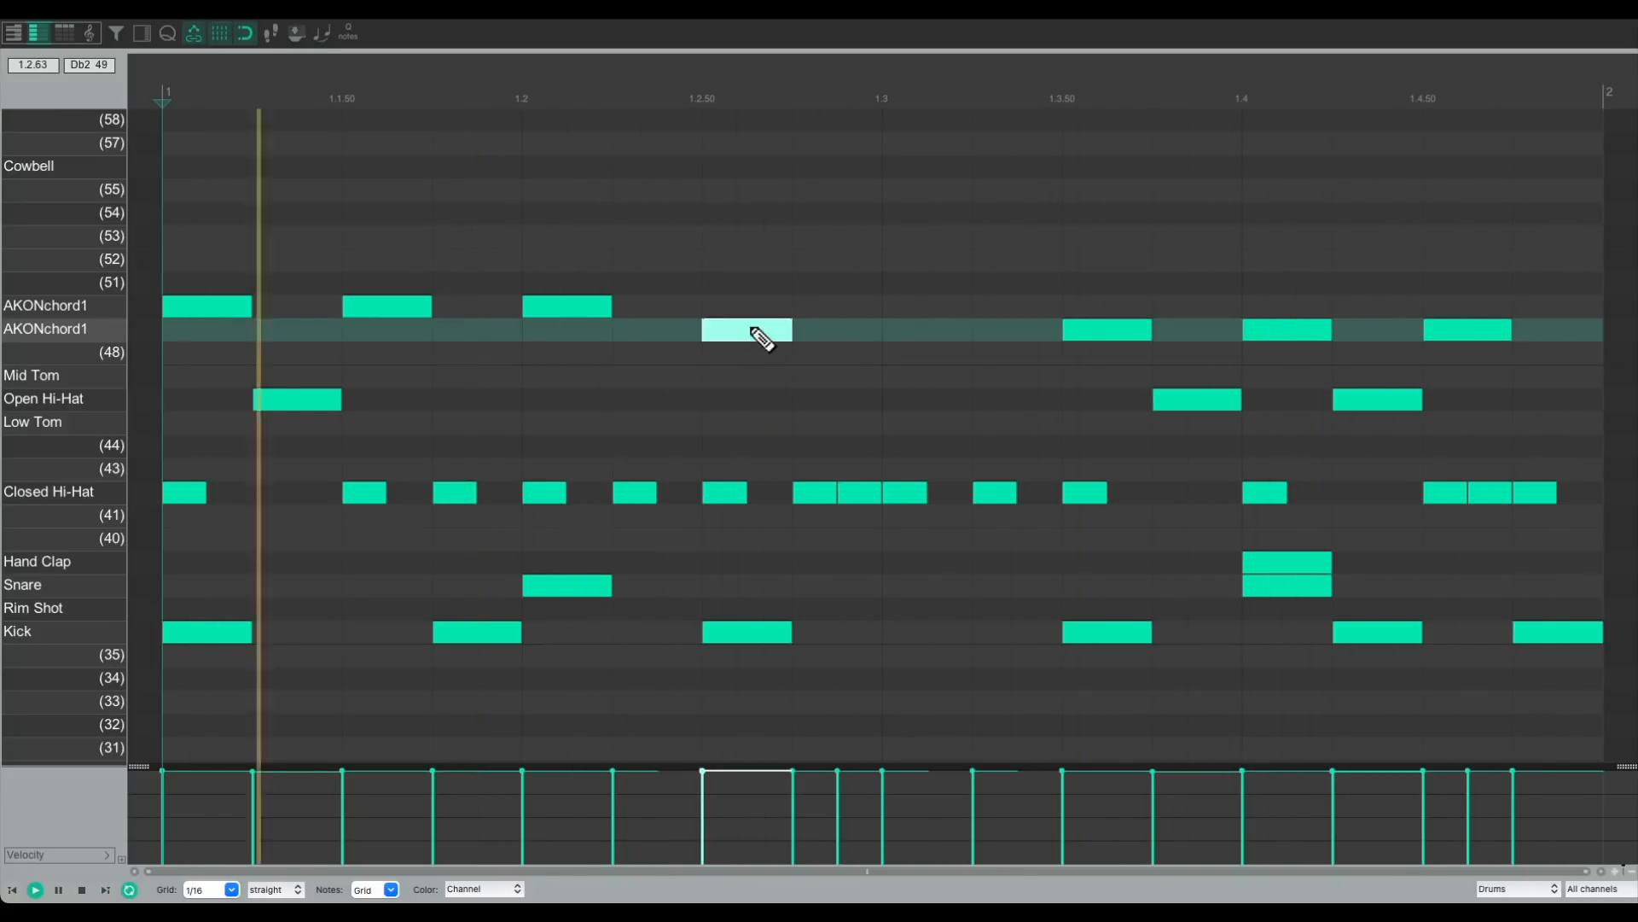
{"action": "left_click", "coordinate": [928, 331]}
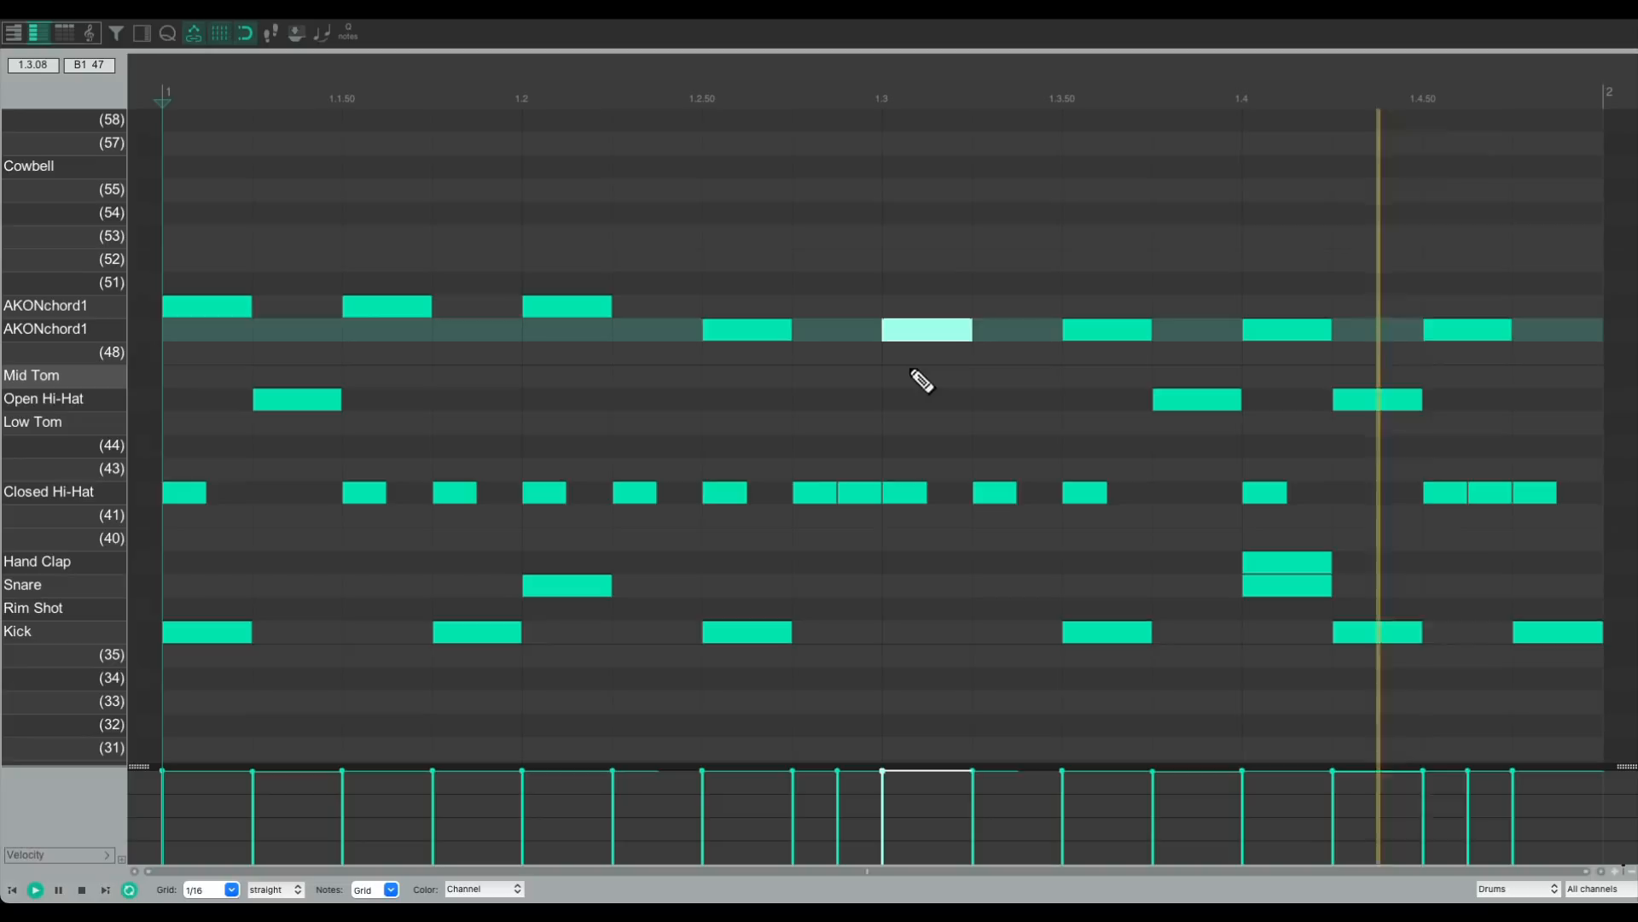
{"action": "key", "text": "space"}
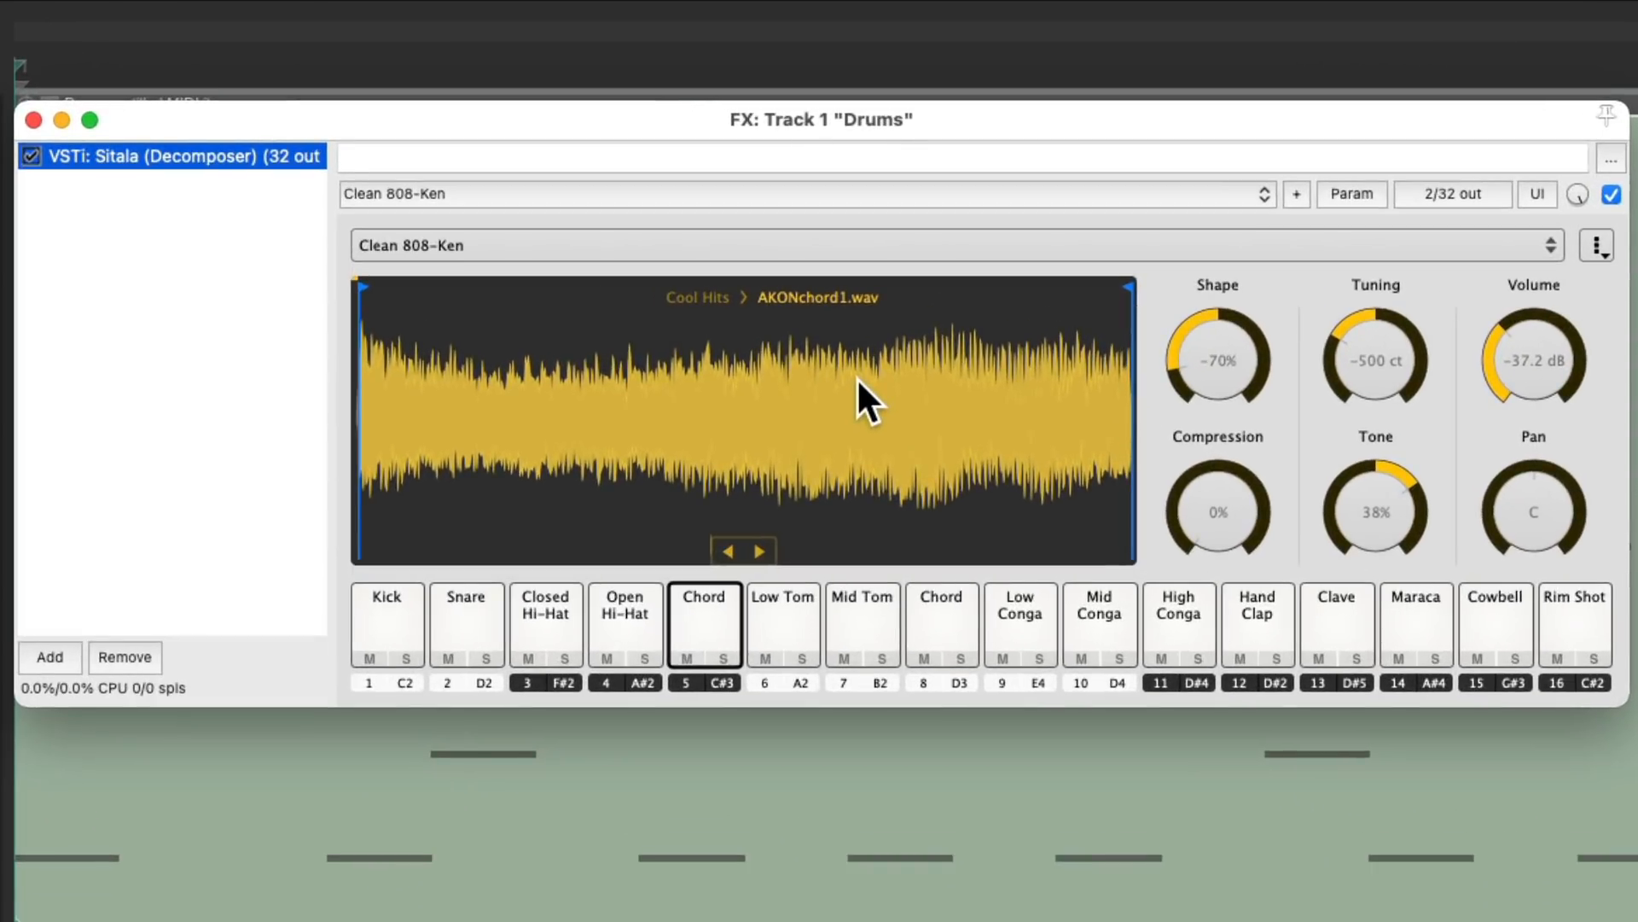
Step: Select the Kick pad in Sitala and adjust its Tuning slightly while the loop plays
{"action": "left_click", "coordinate": [382, 608]}
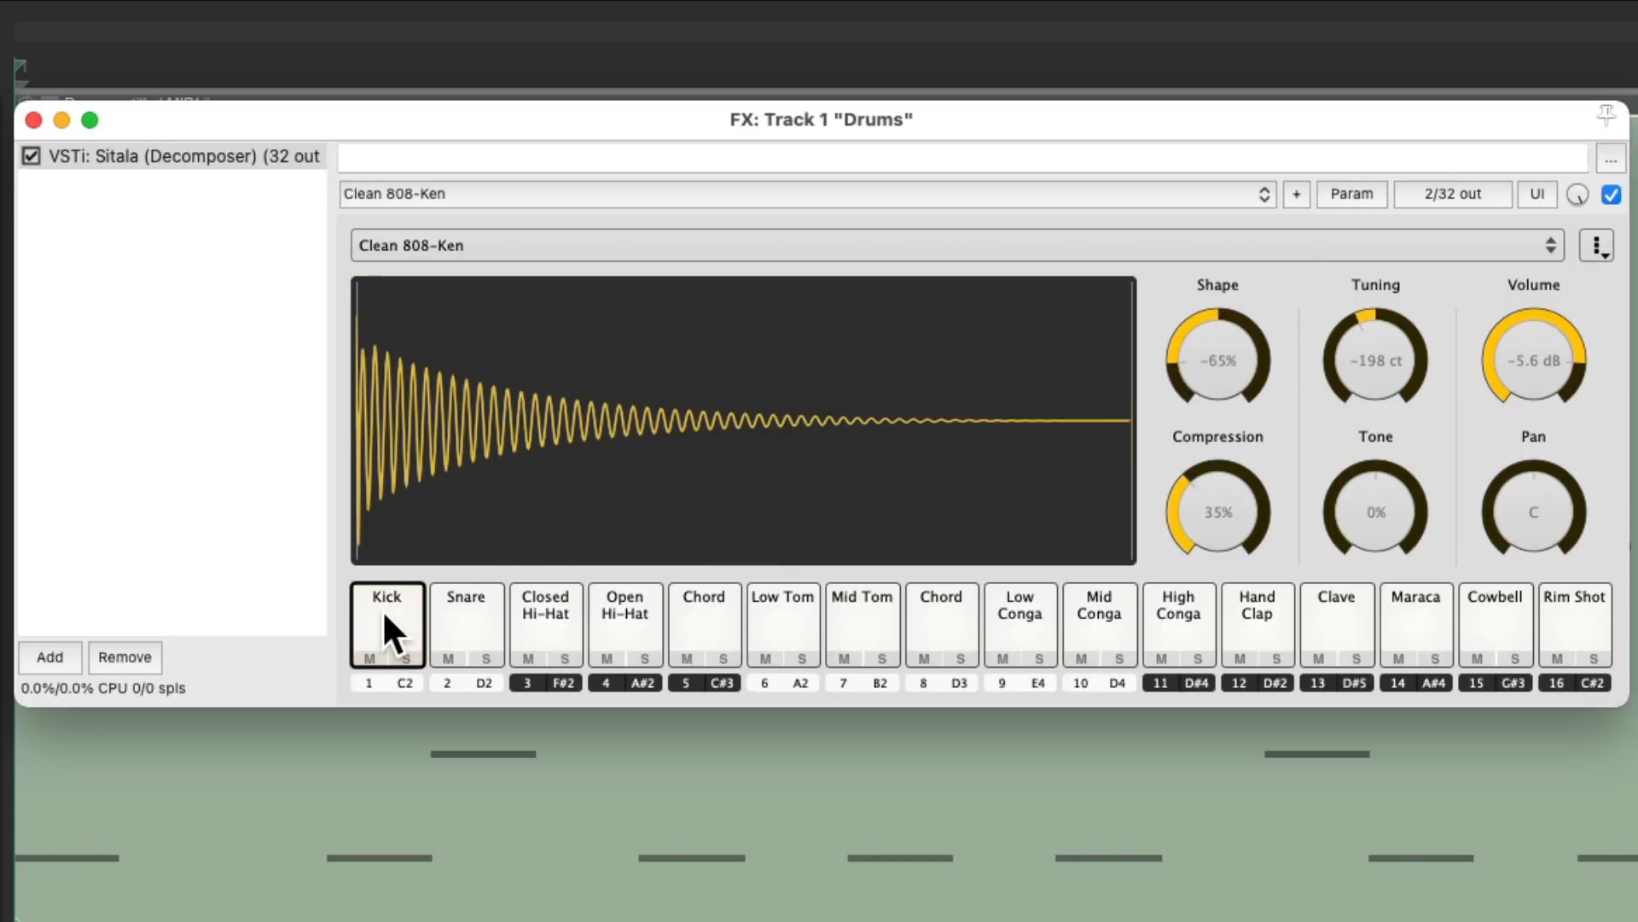
{"action": "mouse_move", "coordinate": [1360, 357]}
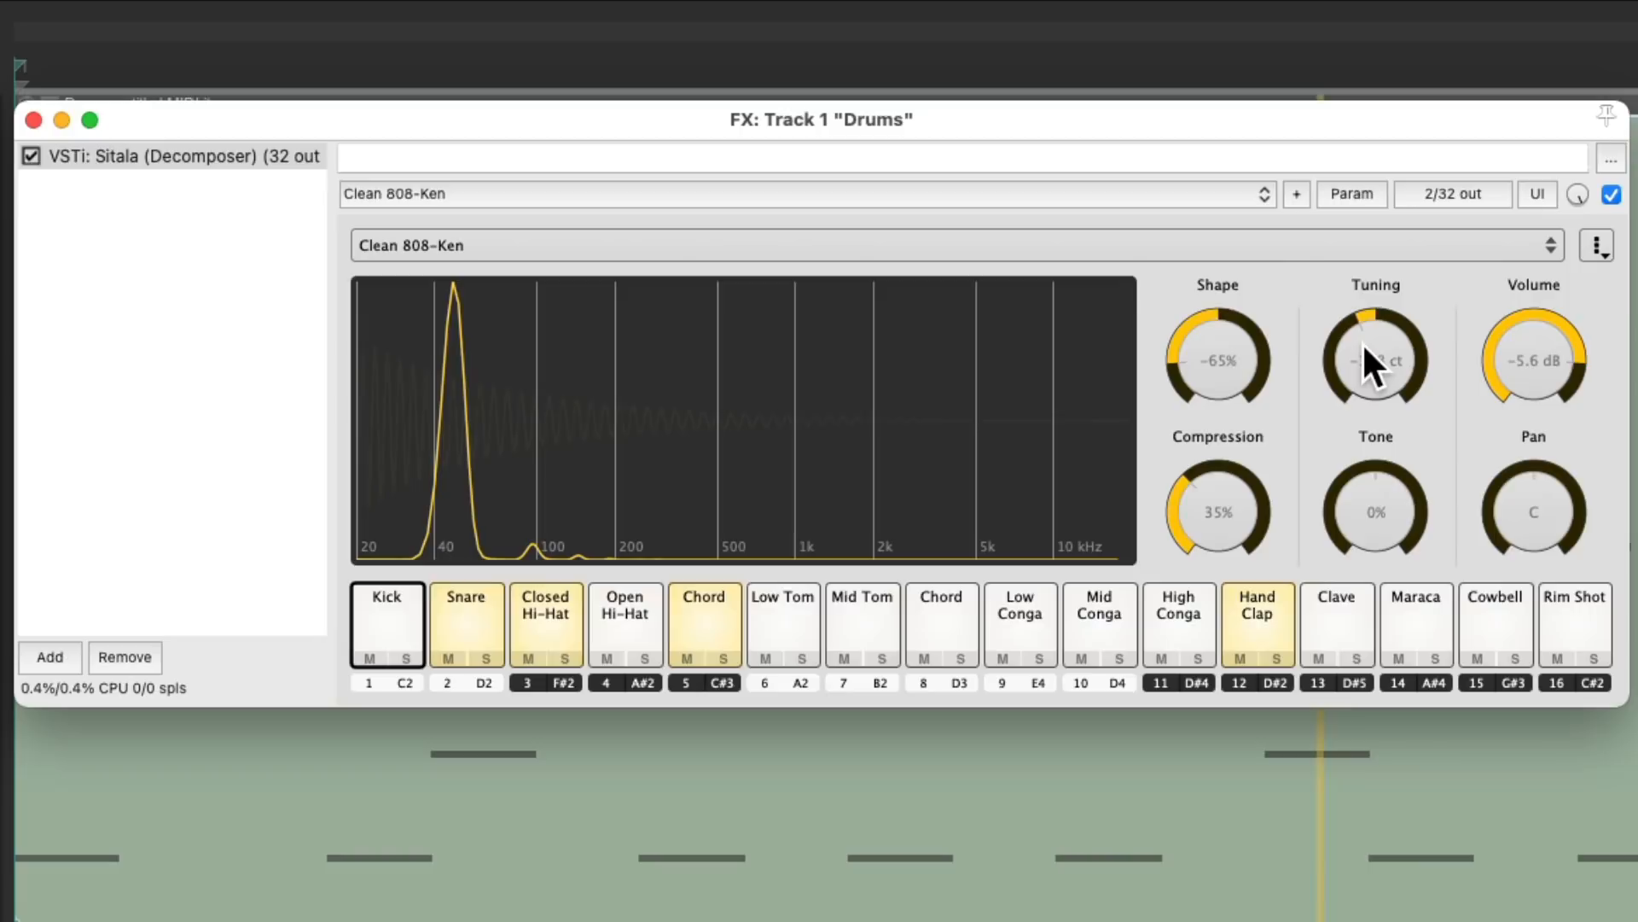
{"action": "mouse_move", "coordinate": [1361, 356]}
{"action": "left_mouse_down"}
{"action": "mouse_move", "coordinate": [1358, 377]}
{"action": "mouse_move", "coordinate": [1362, 266]}
{"action": "mouse_move", "coordinate": [1359, 343]}
{"action": "left_mouse_up"}
Step: Set the Snare pad's Shape to -67% while the loop plays, and try a slightly negative Tone before resetting it to 0%
{"action": "left_click", "coordinate": [480, 636]}
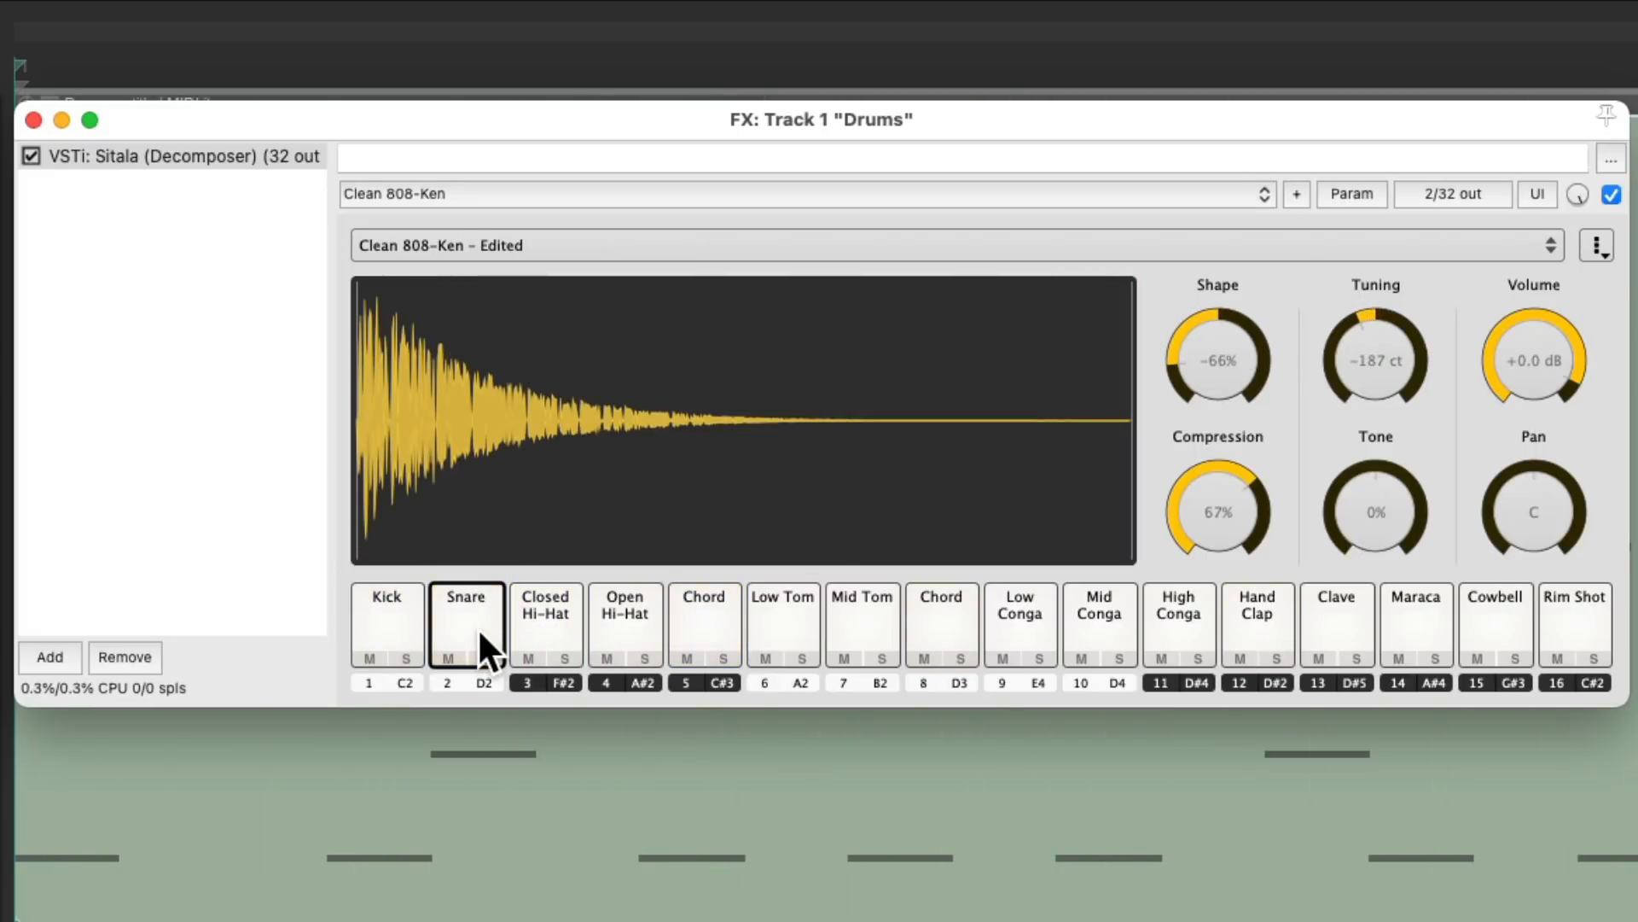
{"action": "key", "text": "space"}
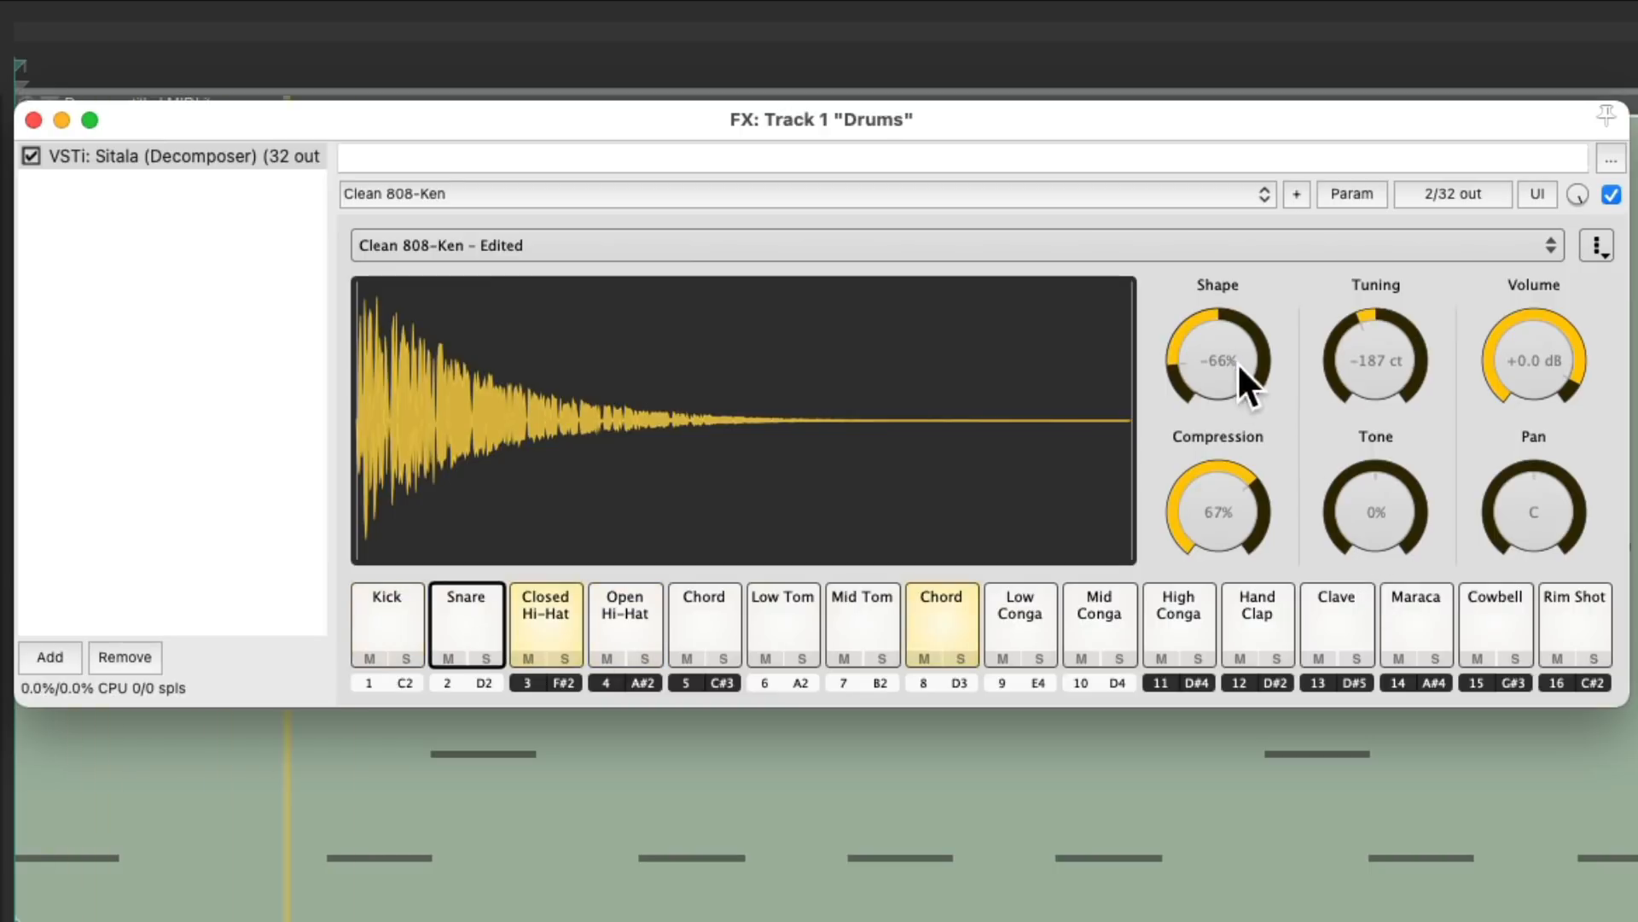
{"action": "mouse_move", "coordinate": [1215, 350]}
{"action": "left_mouse_down"}
{"action": "mouse_move", "coordinate": [1207, 366]}
{"action": "mouse_move", "coordinate": [1206, 344]}
{"action": "left_mouse_up"}
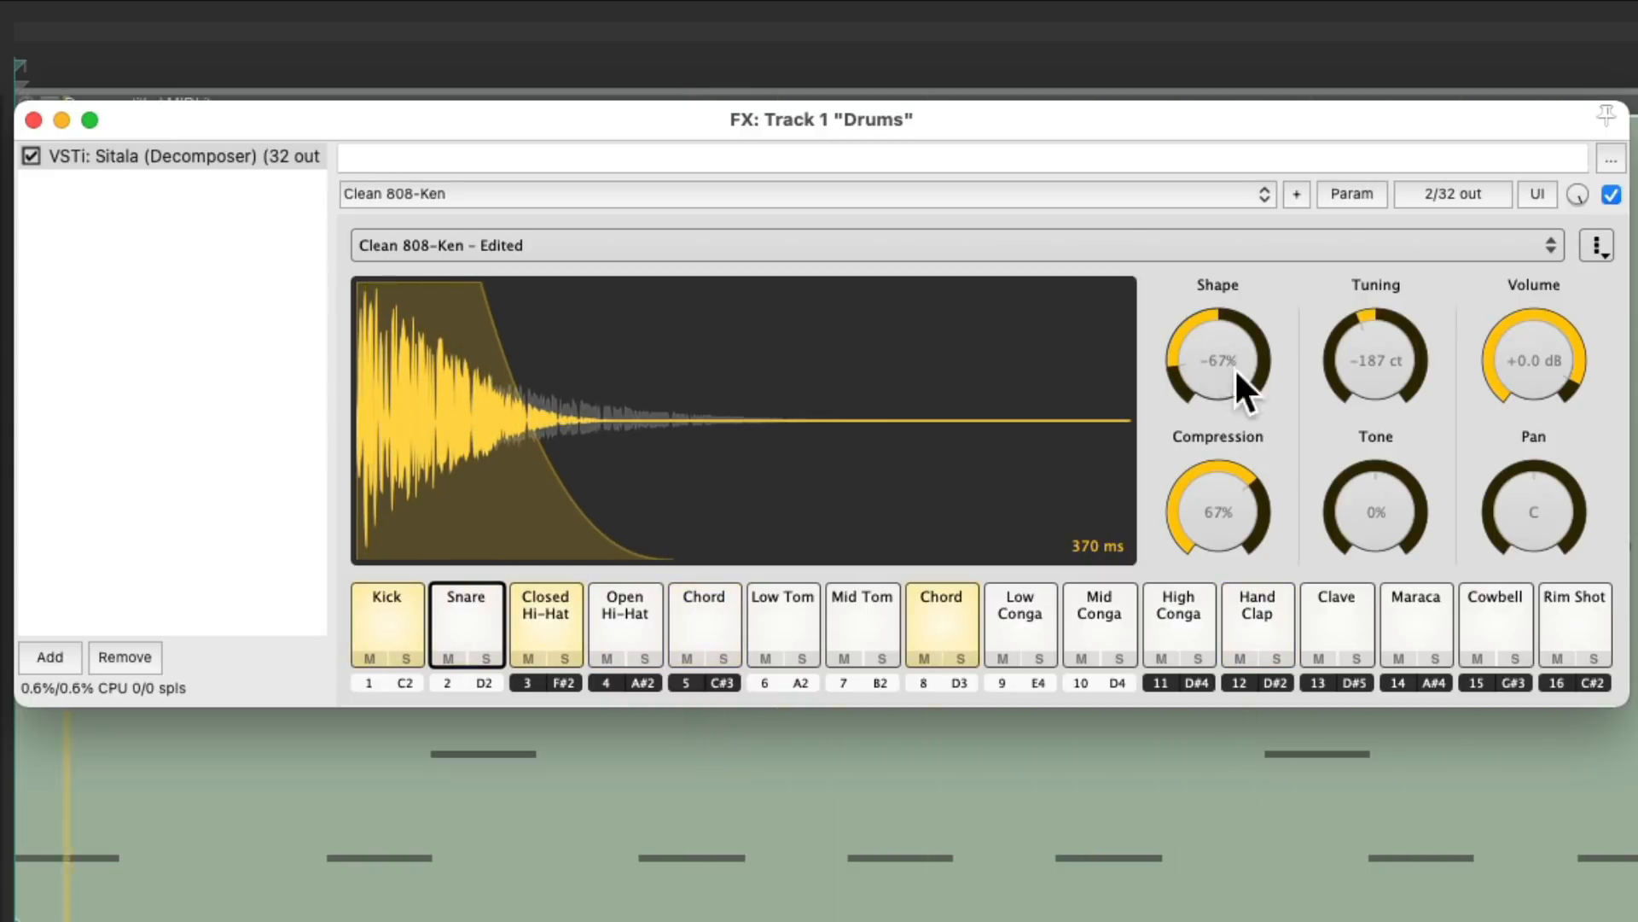
{"action": "mouse_move", "coordinate": [1360, 500]}
{"action": "left_mouse_down"}
{"action": "mouse_move", "coordinate": [1354, 411]}
{"action": "mouse_move", "coordinate": [1343, 497]}
{"action": "left_mouse_up"}
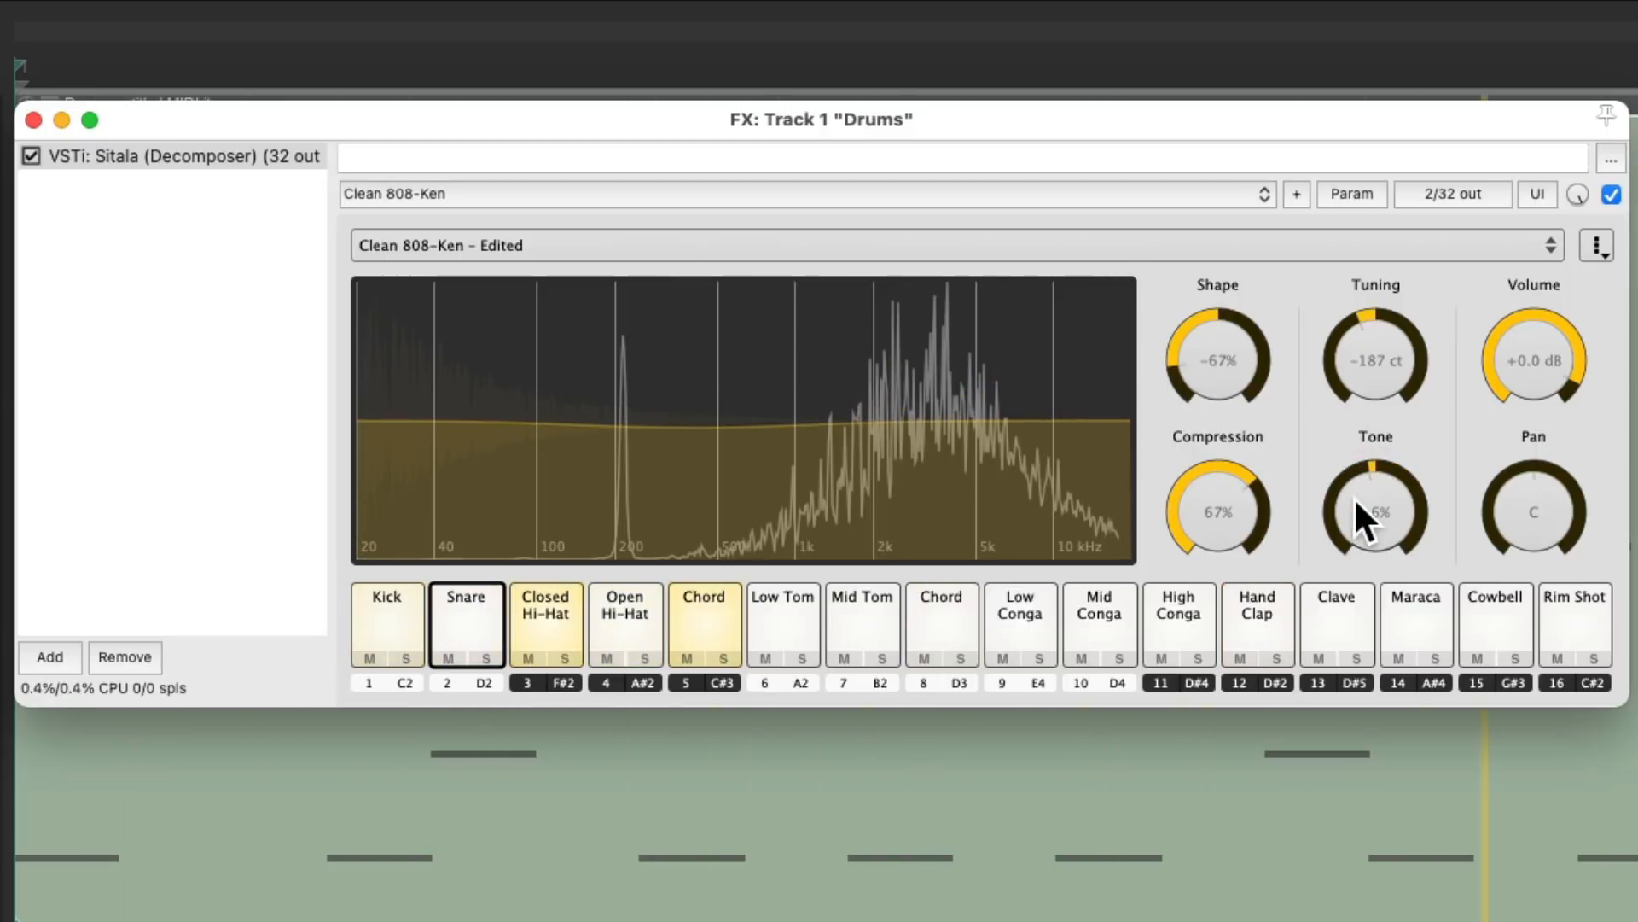
{"action": "double_click", "coordinate": [1371, 499]}
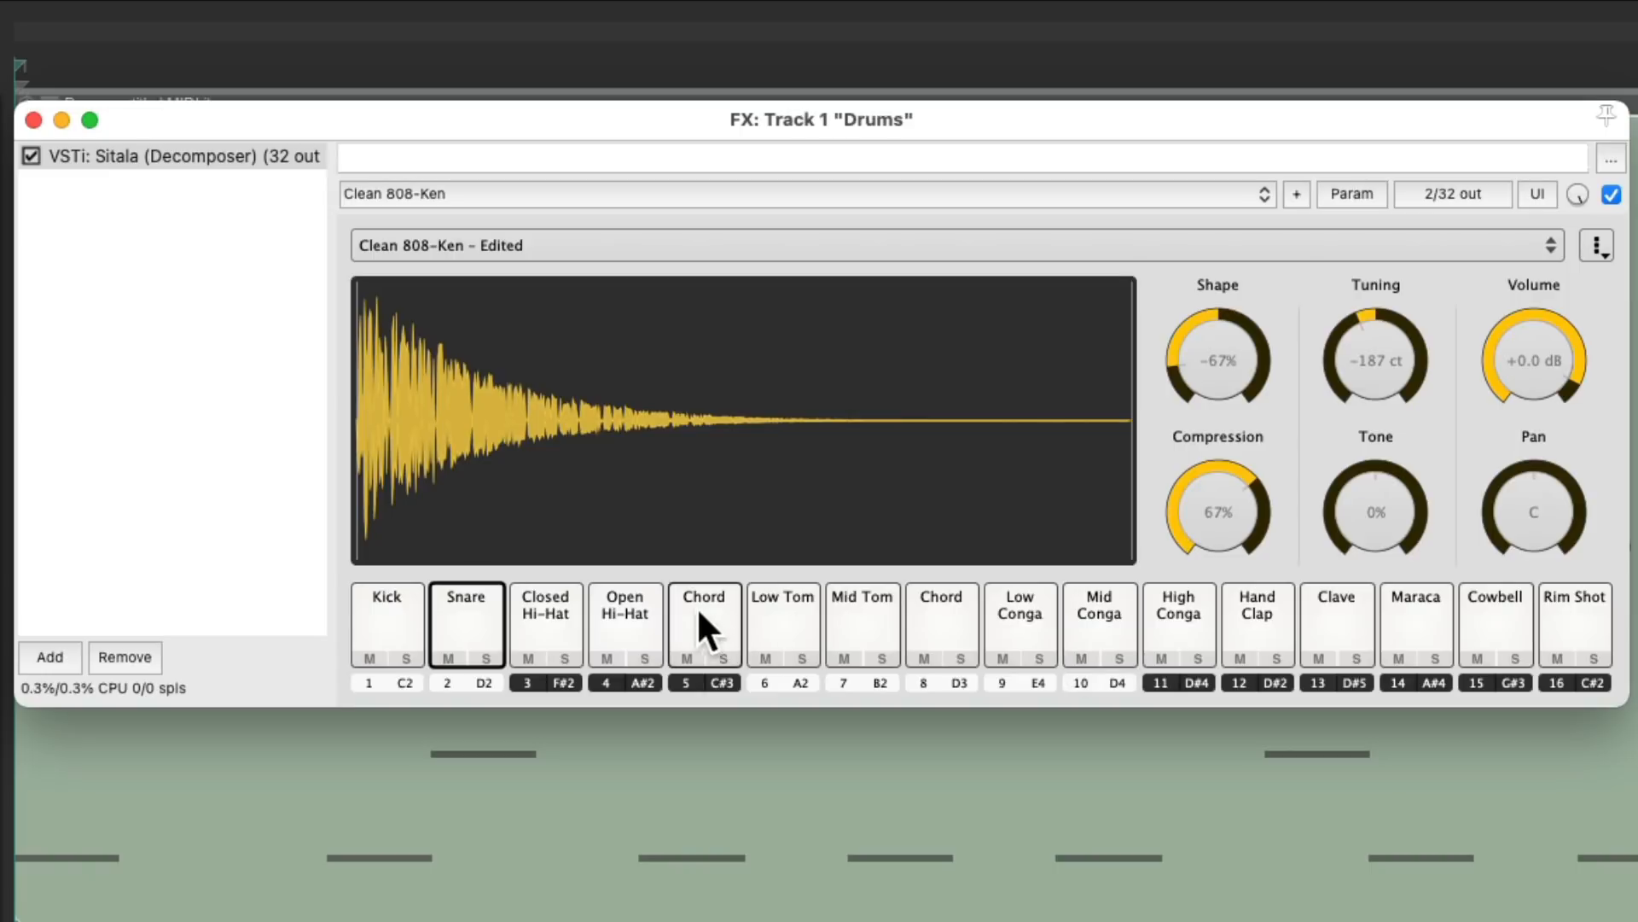
Step: Set the Shape of the D3 Chord pad to -75% and of the C#3 Chord pad to about -74% during playback
{"action": "left_click", "coordinate": [947, 632]}
{"action": "mouse_move", "coordinate": [1195, 381]}
{"action": "left_mouse_down"}
{"action": "mouse_move", "coordinate": [1210, 339]}
{"action": "mouse_move", "coordinate": [1205, 362]}
{"action": "left_mouse_up"}
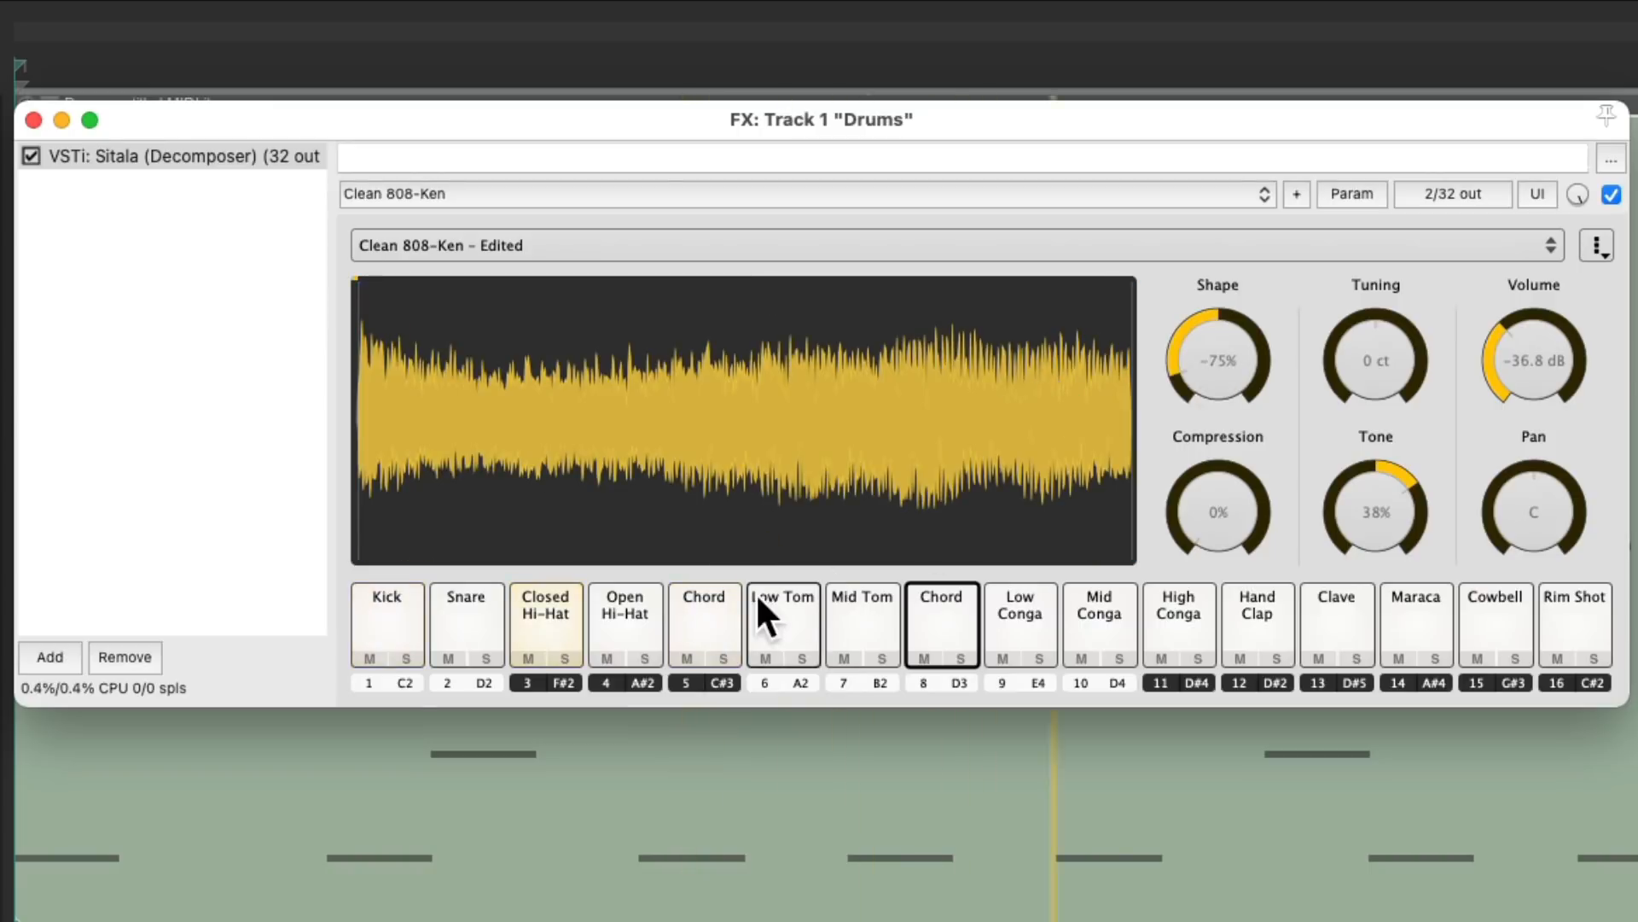
{"action": "left_click", "coordinate": [714, 605]}
{"action": "mouse_move", "coordinate": [1216, 350]}
{"action": "left_mouse_down"}
{"action": "mouse_move", "coordinate": [1214, 366]}
{"action": "mouse_move", "coordinate": [1212, 350]}
{"action": "left_mouse_up"}
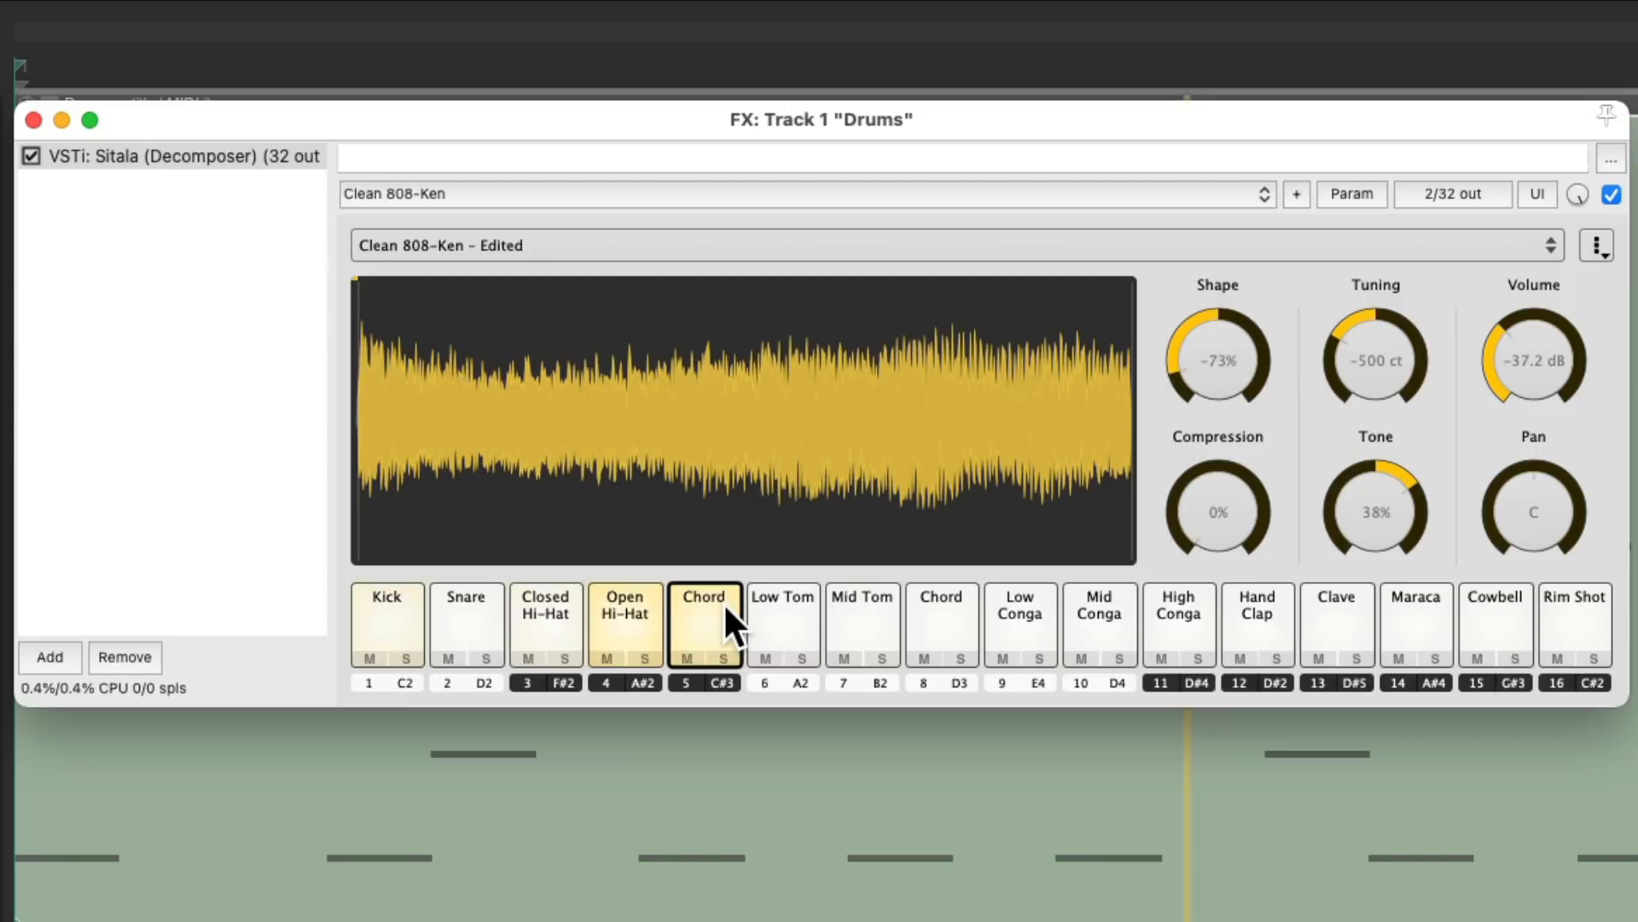
{"action": "left_click_drag", "start_coordinate": [1202, 347], "coordinate": [1201, 343]}
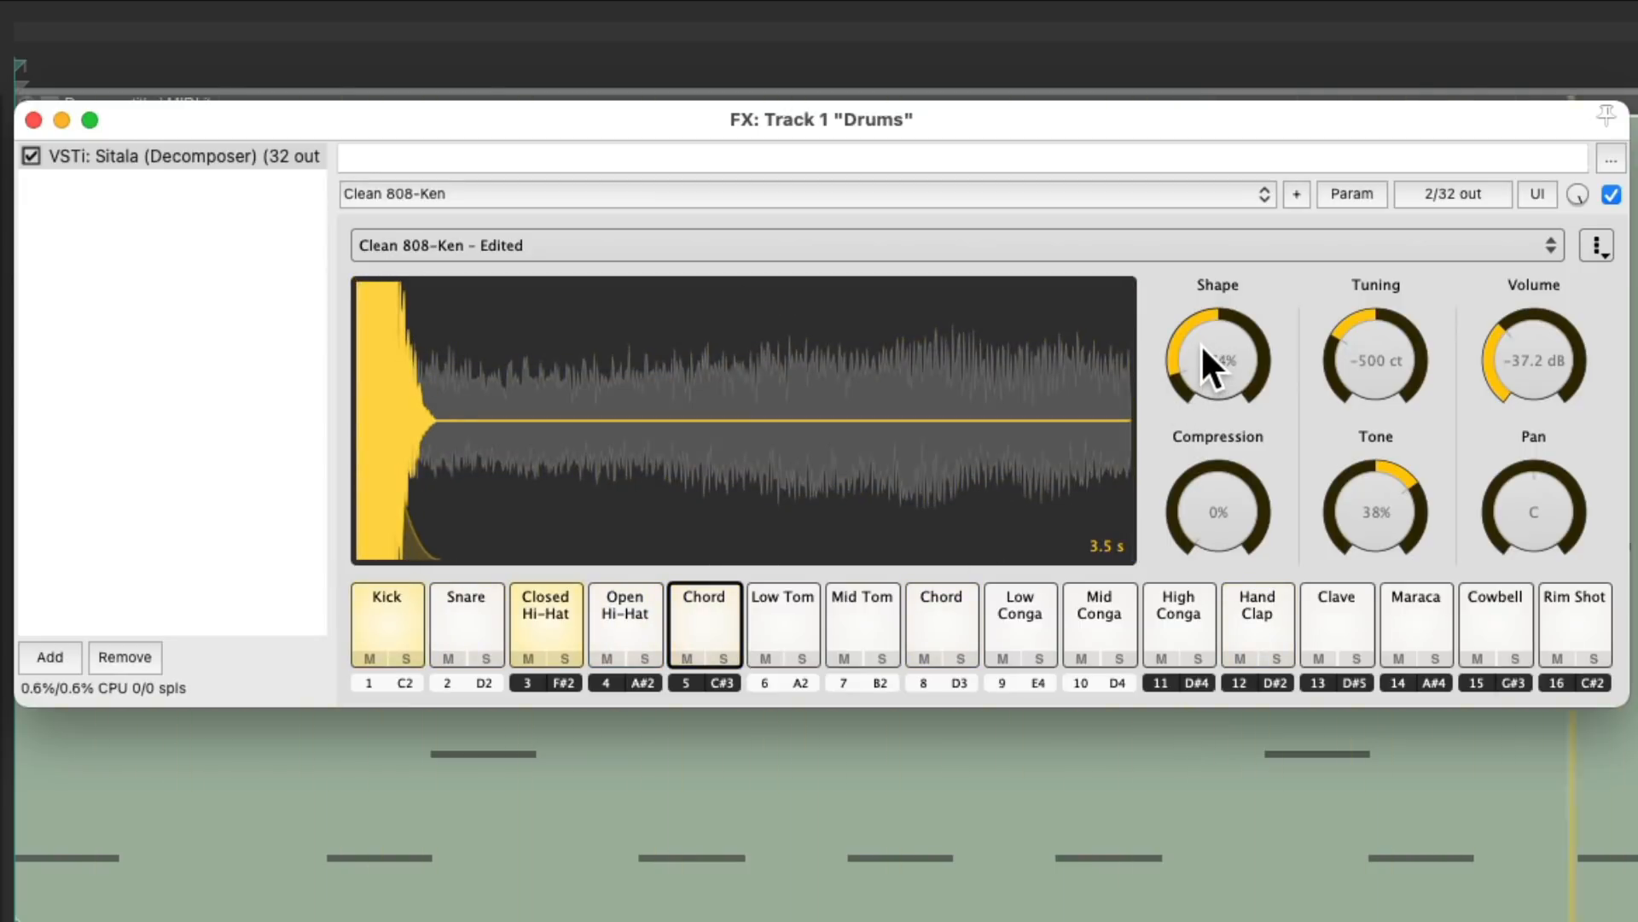